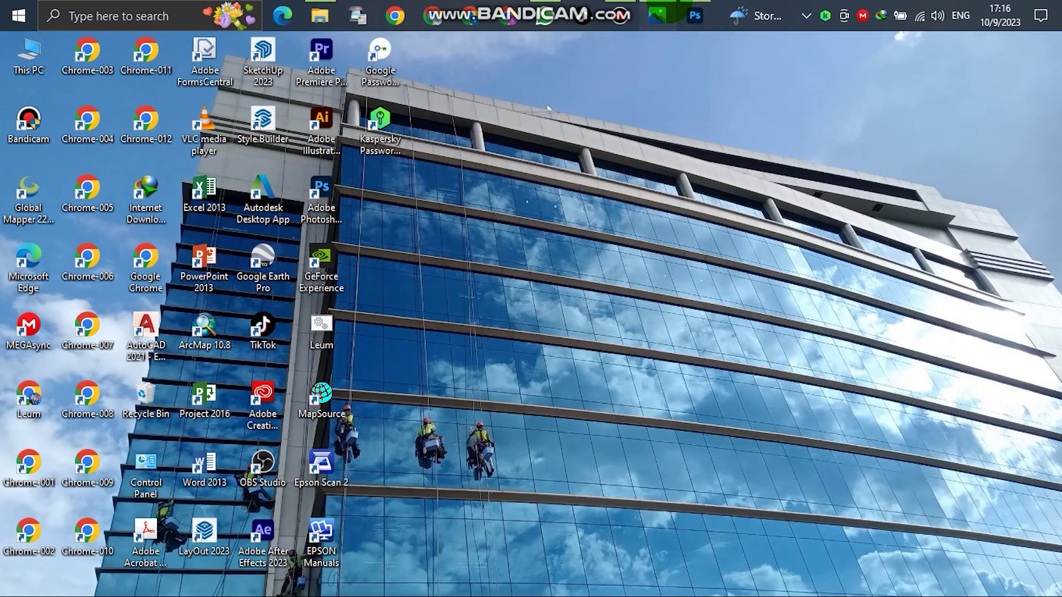
# After previewing the earlier poster, create a blank 1366 × 768 px document named Poster
pyautogui.click(657, 15)
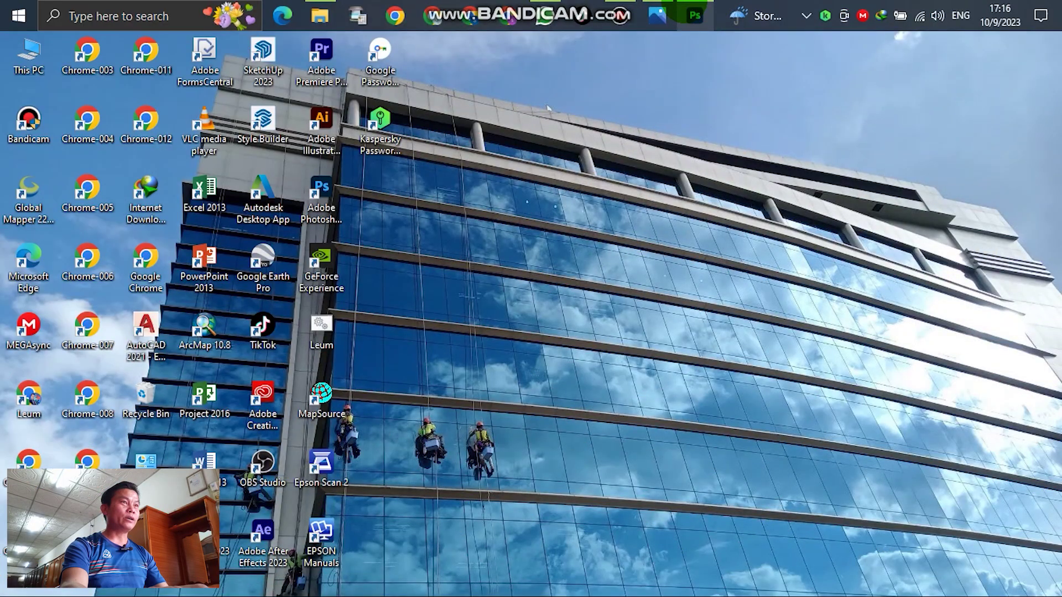
pyautogui.click(696, 15)
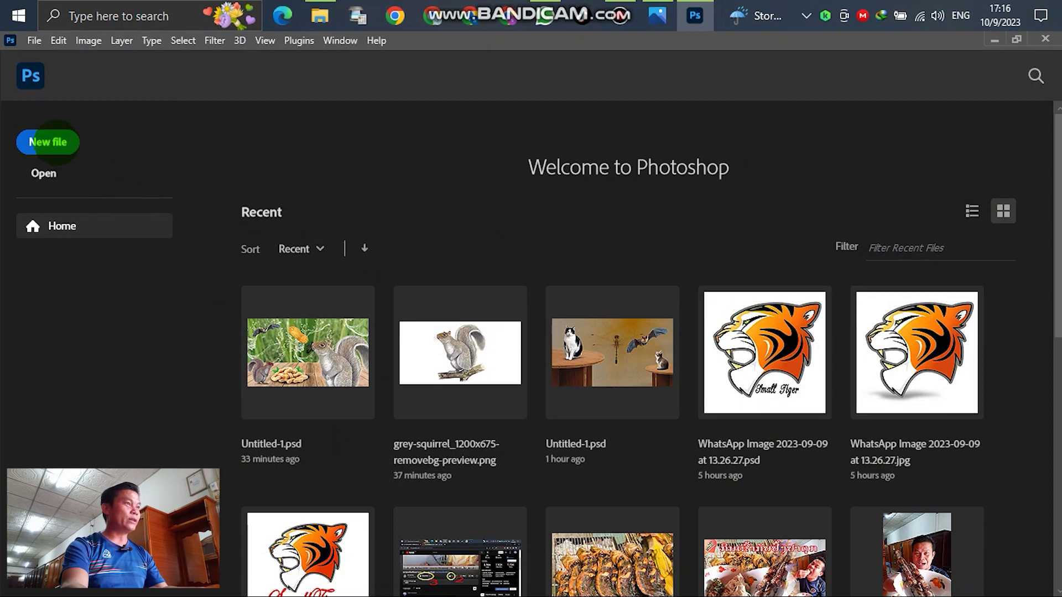
pyautogui.click(56, 143)
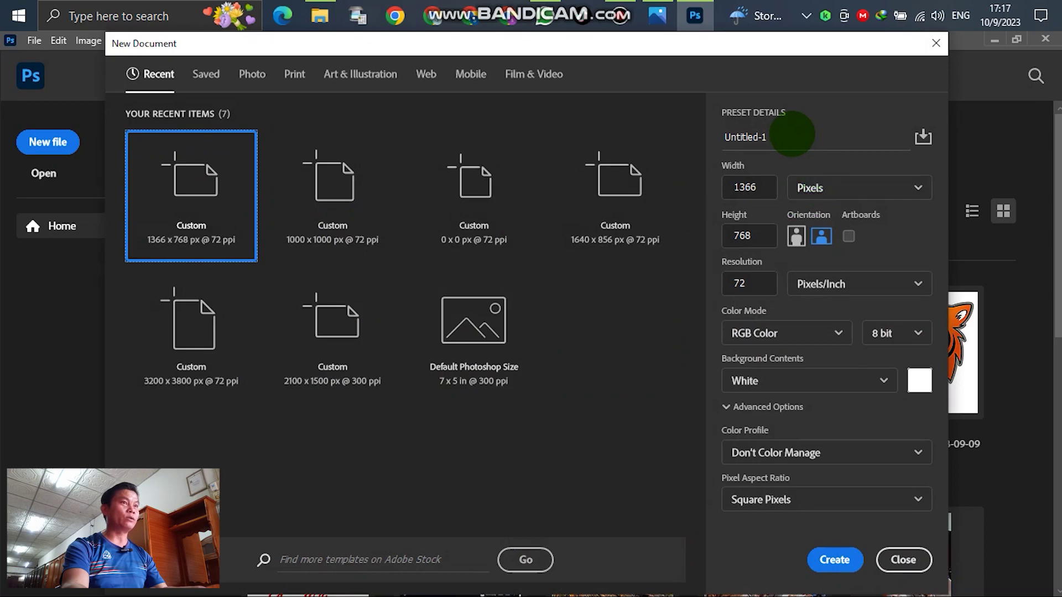
pyautogui.moveTo(791, 133); pyautogui.dragTo(671, 125)
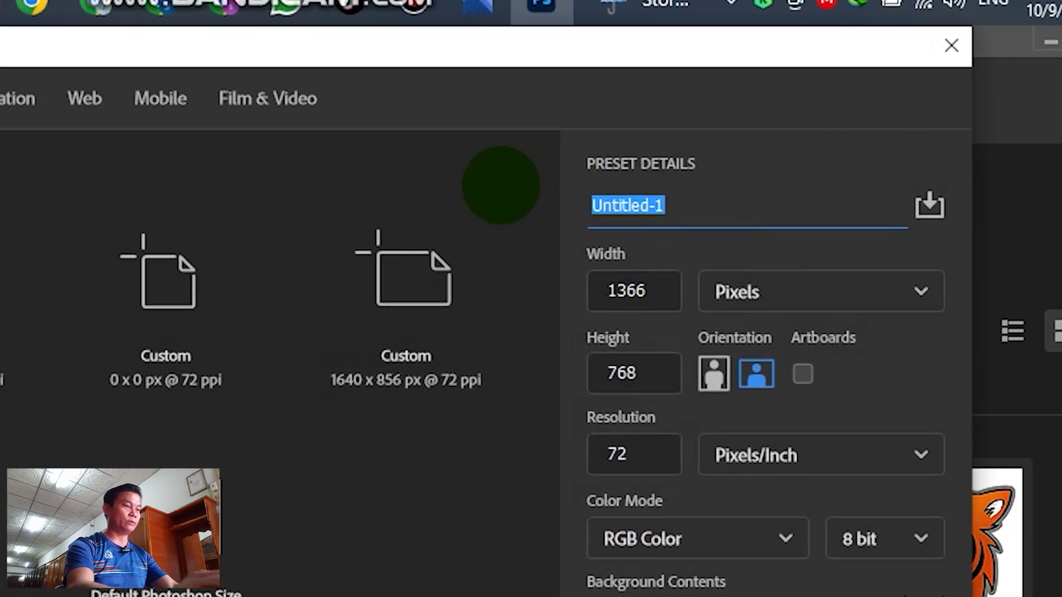
pyautogui.write('Poster')
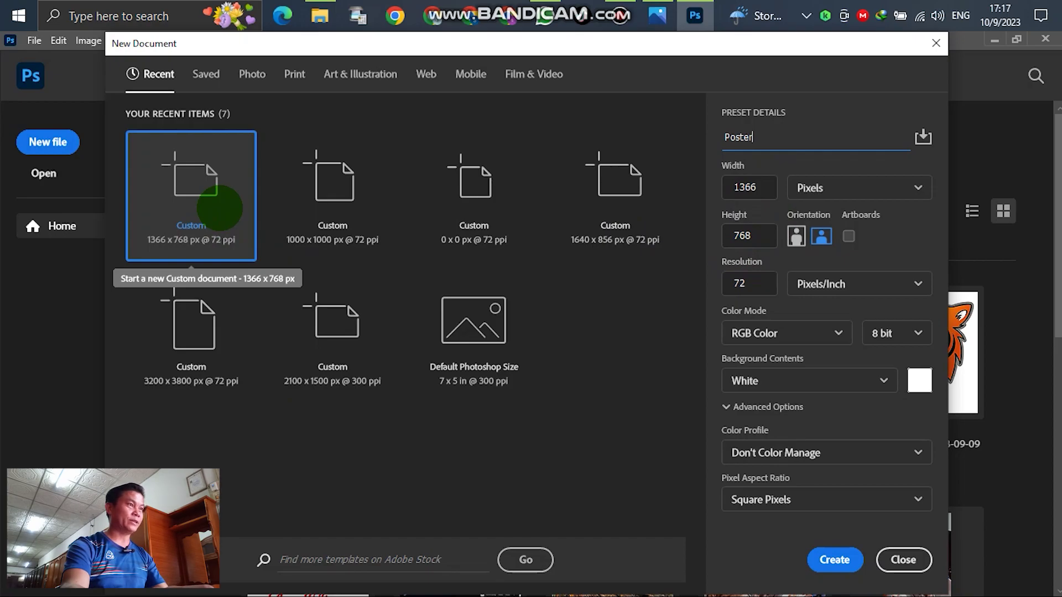
pyautogui.click(219, 208)
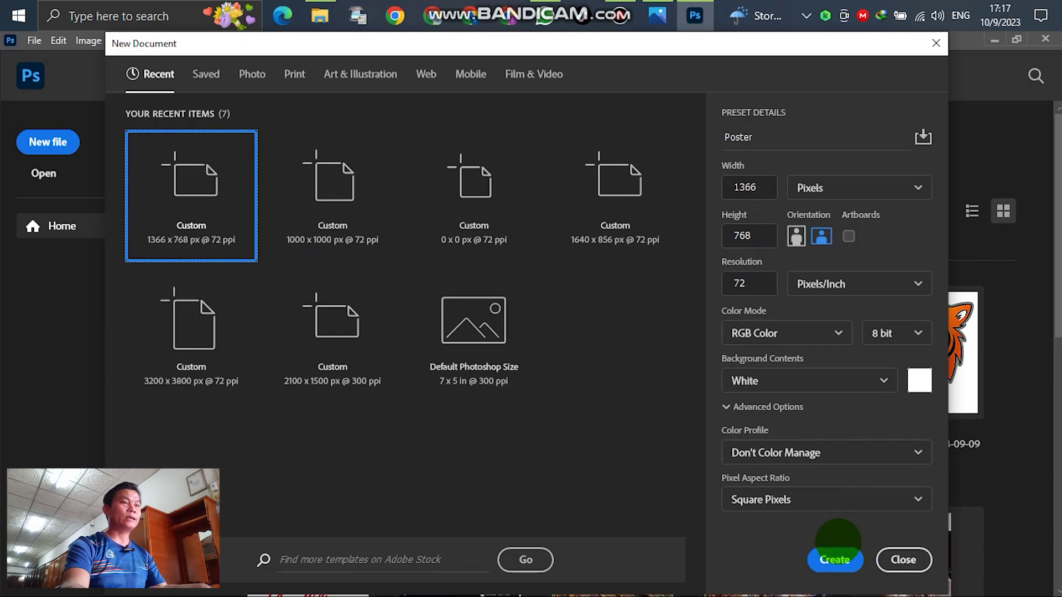
pyautogui.click(835, 559)
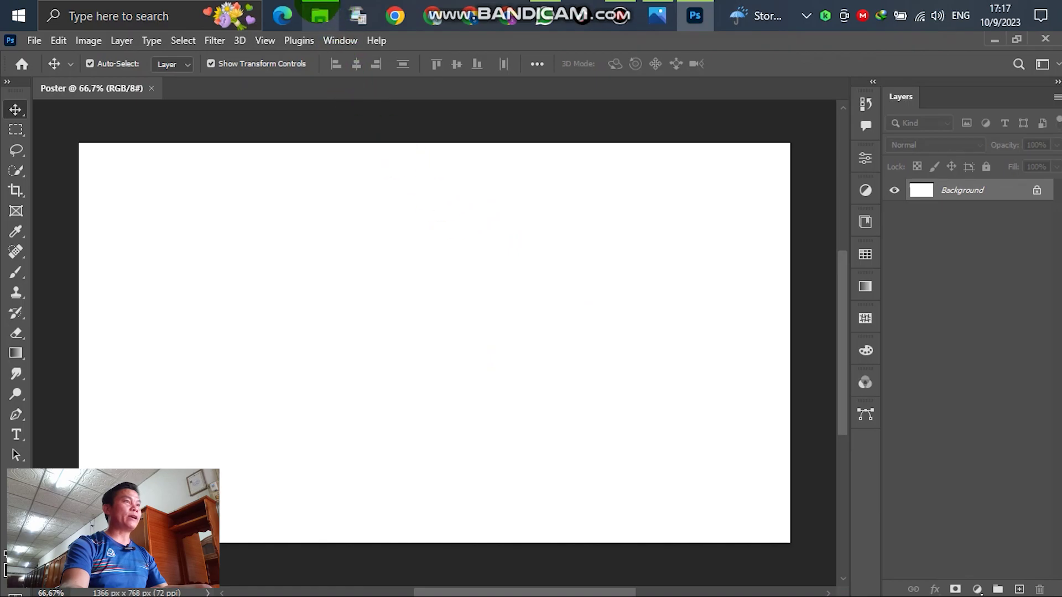
pyautogui.click(319, 15)
pyautogui.click(319, 16)
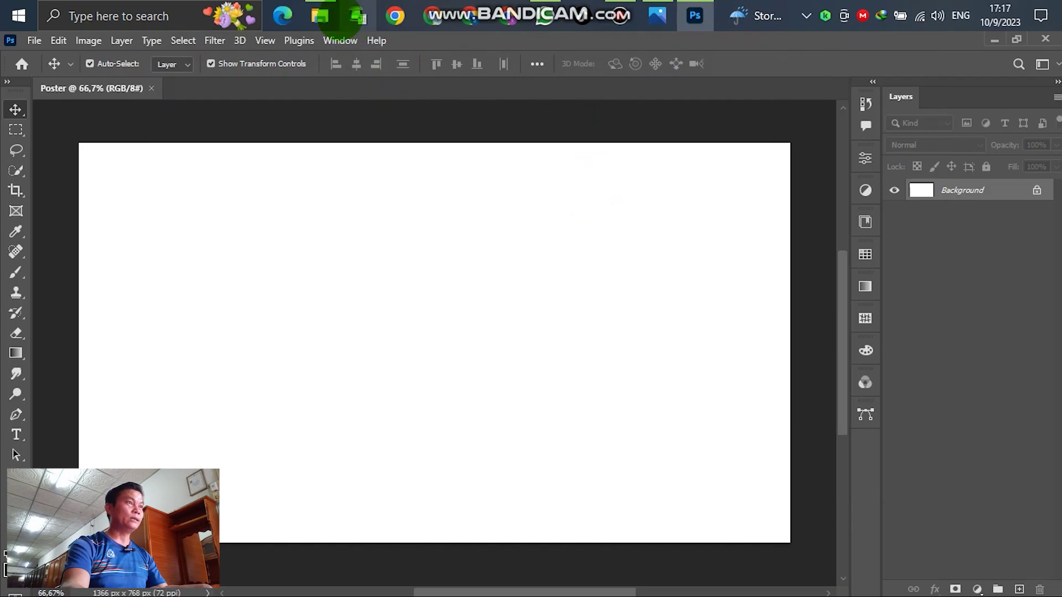
pyautogui.click(321, 15)
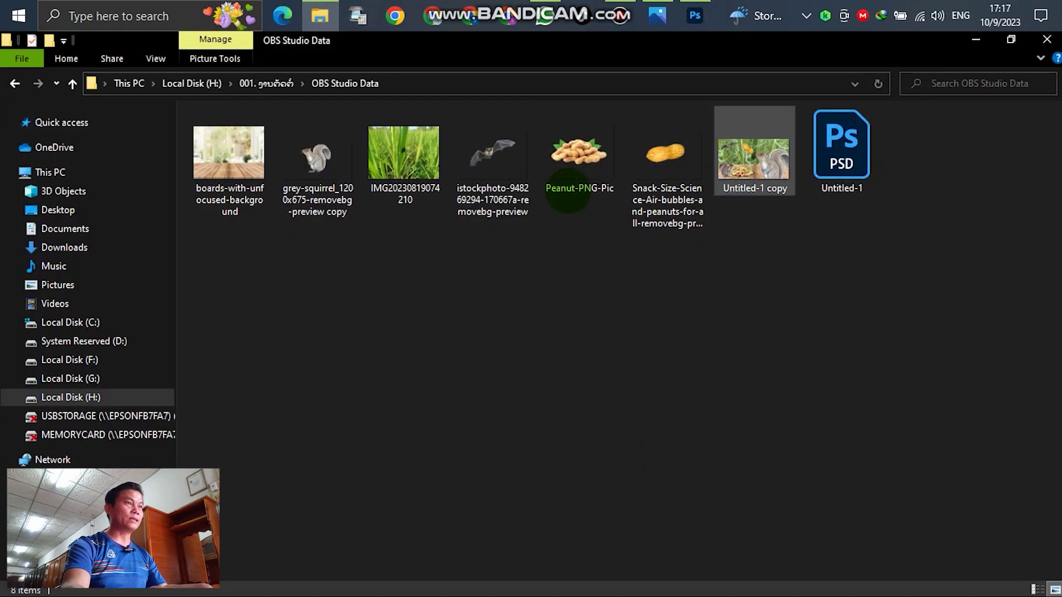
pyautogui.moveTo(403, 160); pyautogui.dragTo(382, 291)
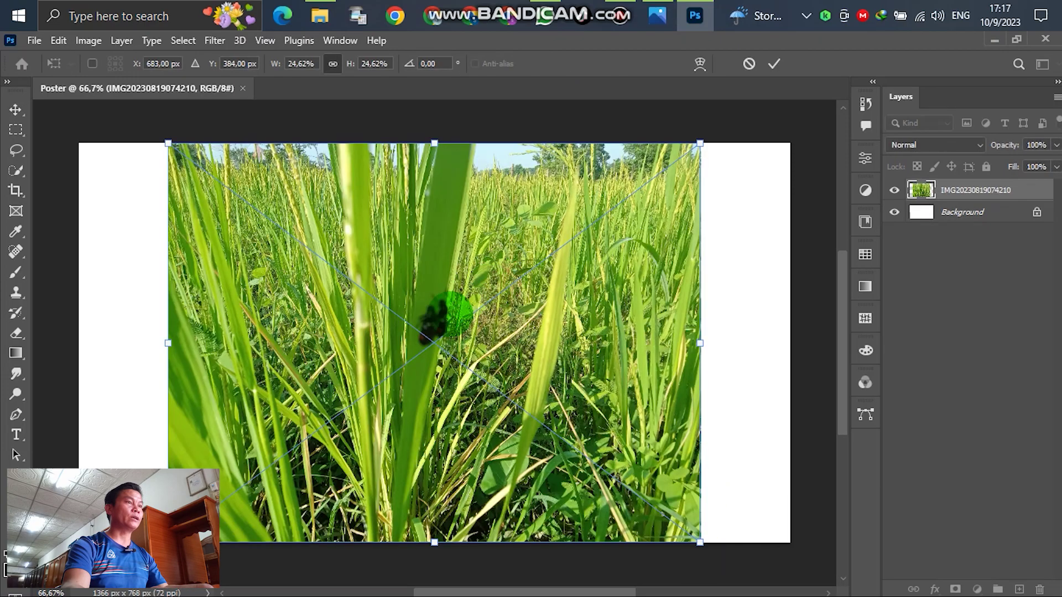
# Scale and position the grass photo to cover the whole canvas and commit it
pyautogui.moveTo(485, 350); pyautogui.dragTo(391, 349)
pyautogui.moveTo(603, 343); pyautogui.dragTo(801, 343)
pyautogui.moveTo(605, 345); pyautogui.dragTo(612, 376)
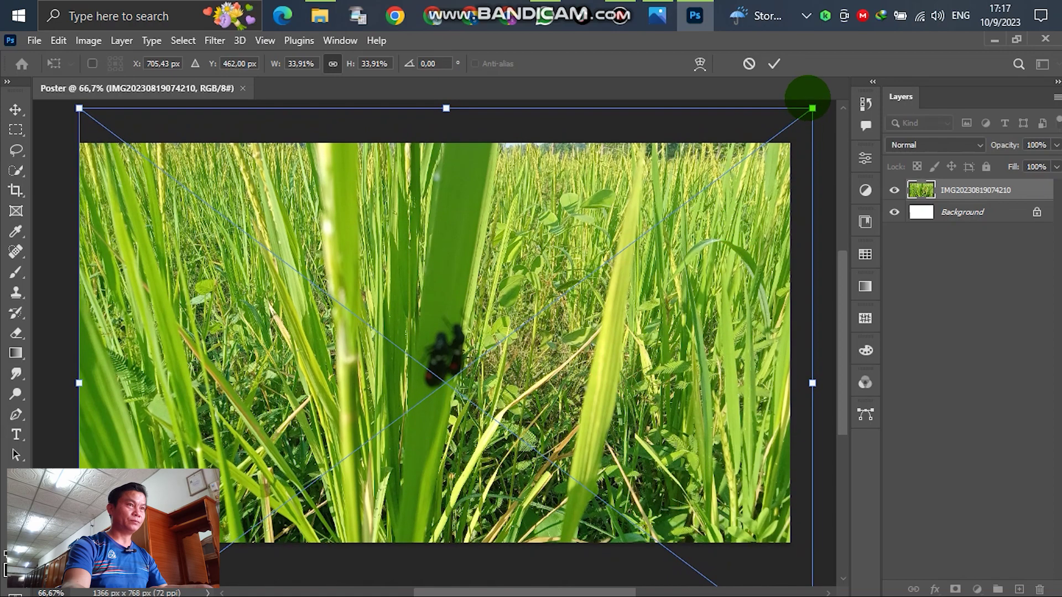
pyautogui.click(773, 64)
pyautogui.scroll(-2, 550, 239)
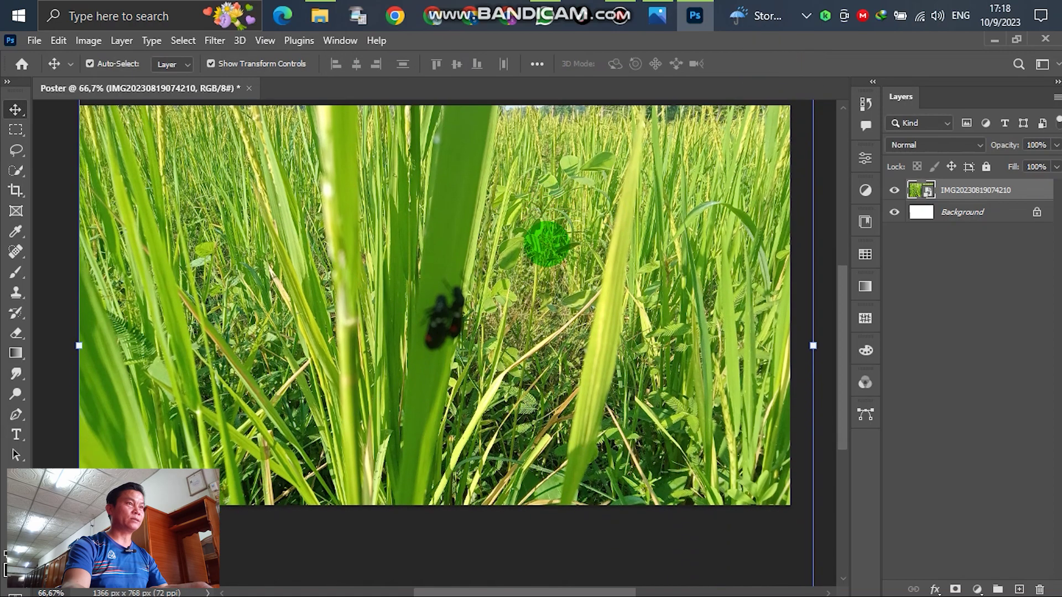
pyautogui.keyDown('alt'); pyautogui.scroll(-2, 498, 303); pyautogui.keyUp('alt')
pyautogui.keyDown('ctrl'); pyautogui.click(778, 235); pyautogui.keyUp('ctrl')
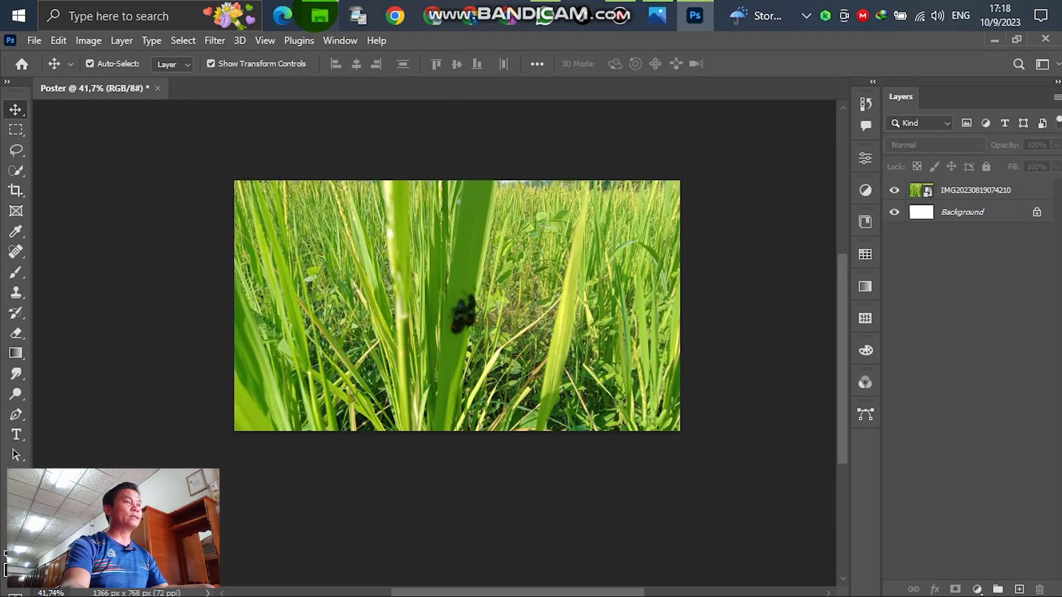
pyautogui.click(320, 15)
# Place boards-with-unfocused-background over the grass, scaled to about 554% and centred on the canvas
pyautogui.click(229, 153)
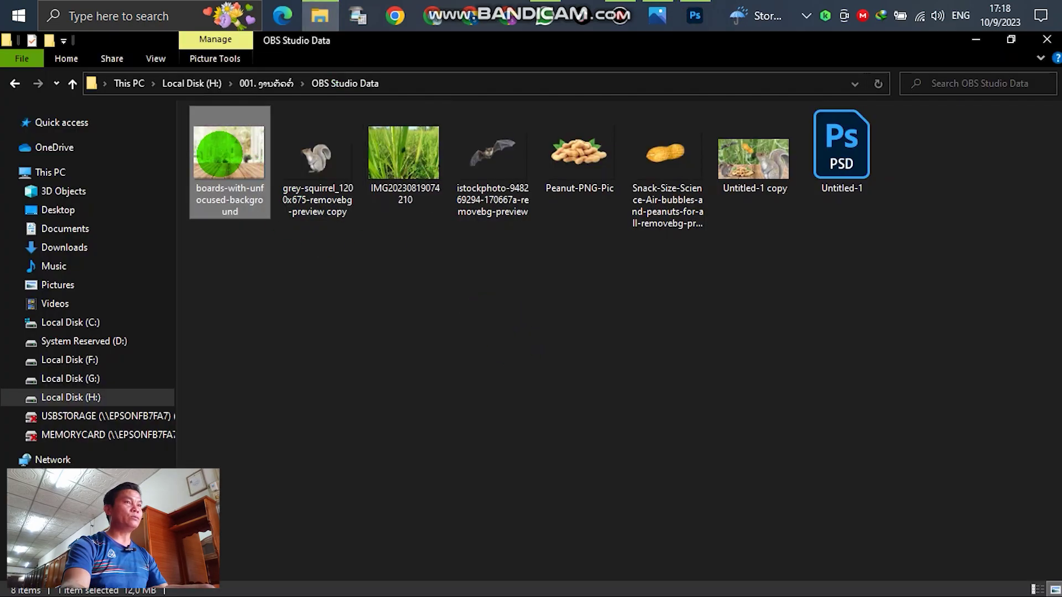
pyautogui.moveTo(228, 154); pyautogui.dragTo(440, 354)
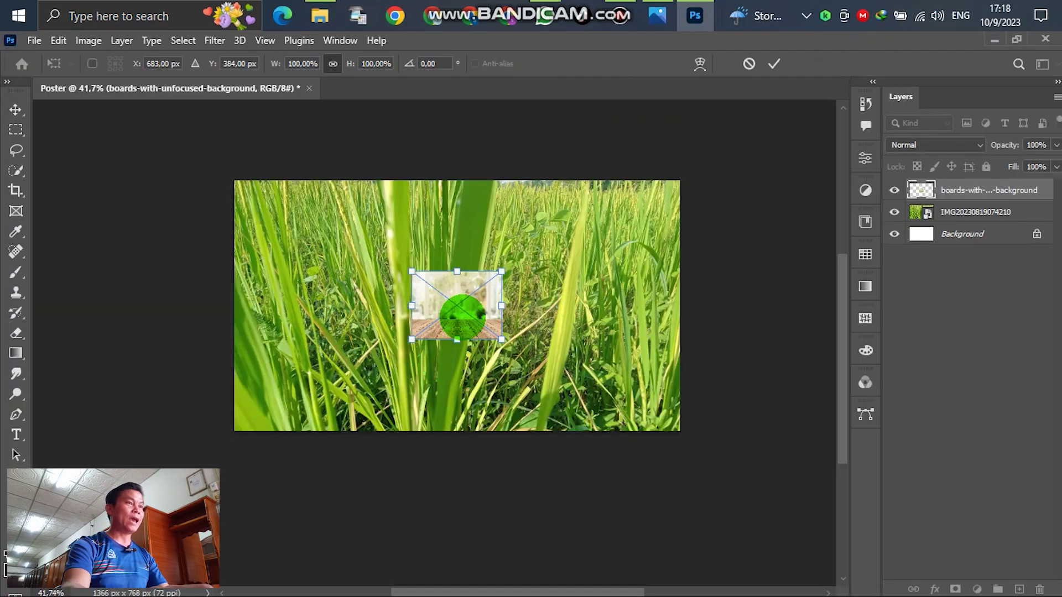
pyautogui.moveTo(457, 272); pyautogui.dragTo(462, 160)
pyautogui.moveTo(474, 288); pyautogui.dragTo(455, 410)
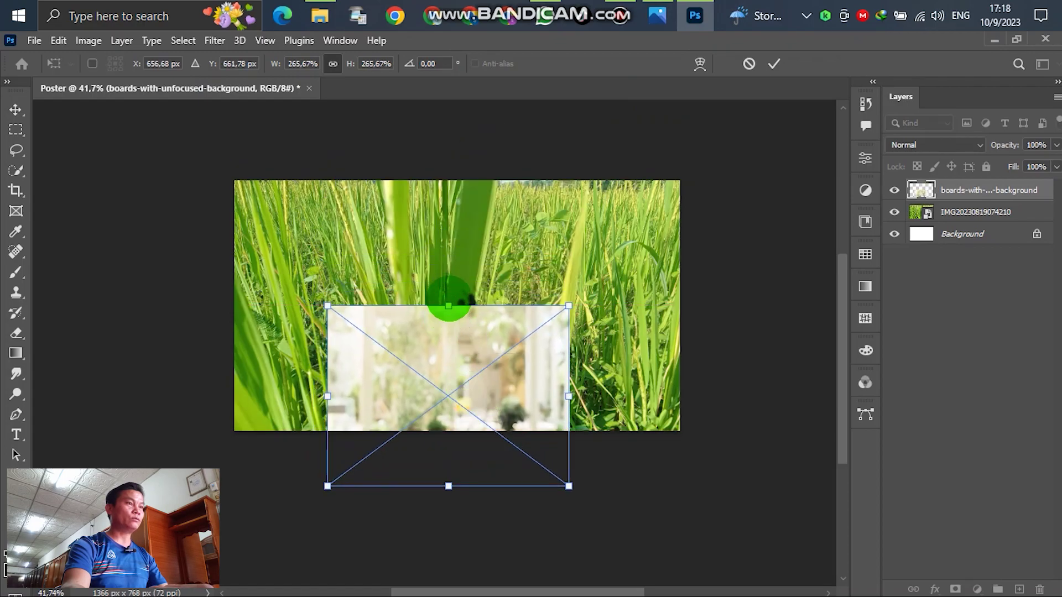
pyautogui.moveTo(449, 305); pyautogui.dragTo(492, 105)
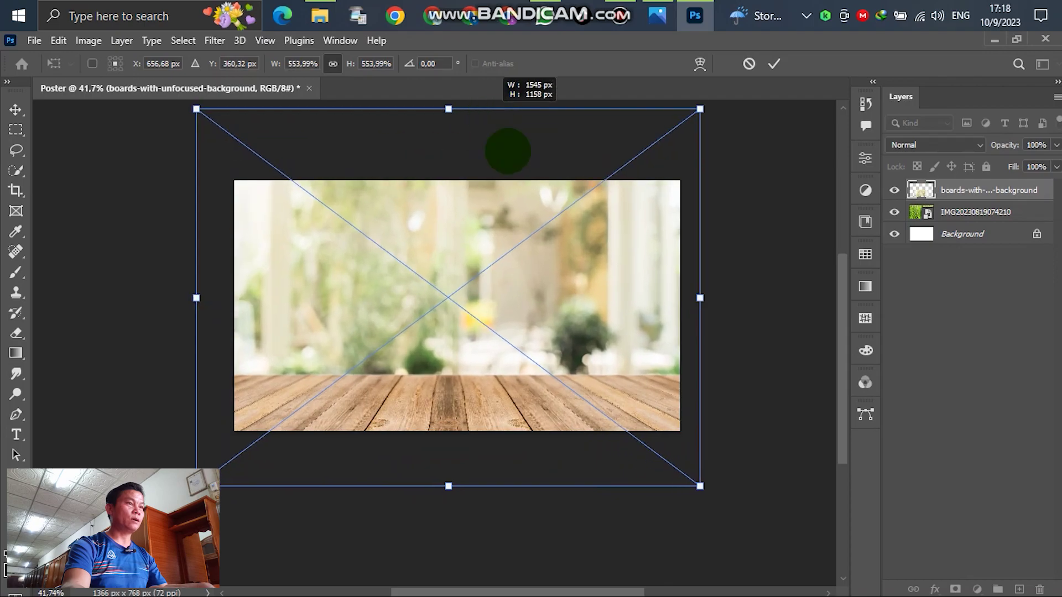
pyautogui.moveTo(498, 279); pyautogui.dragTo(504, 254)
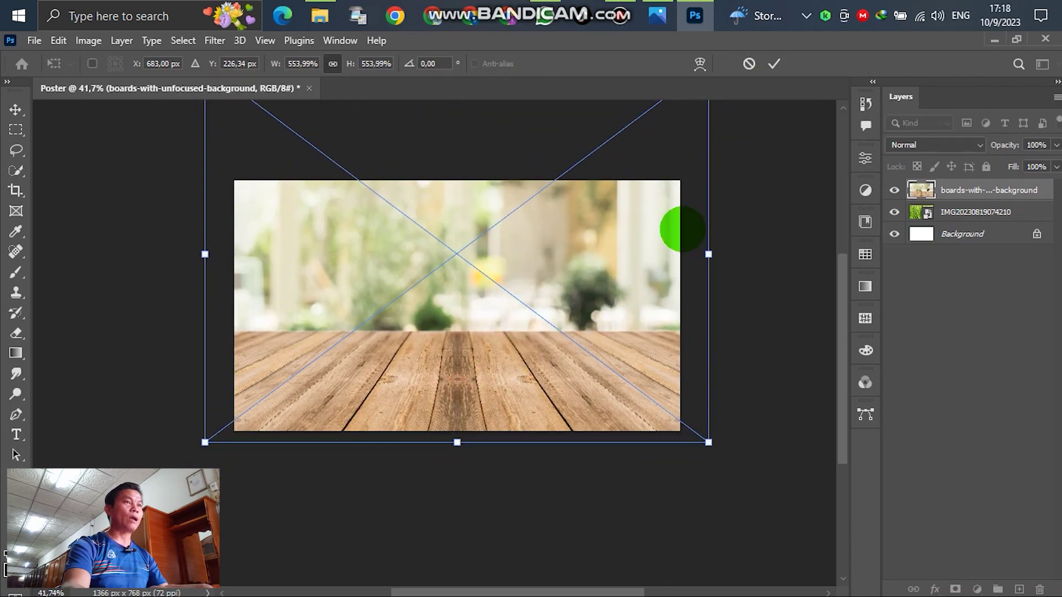
pyautogui.click(773, 64)
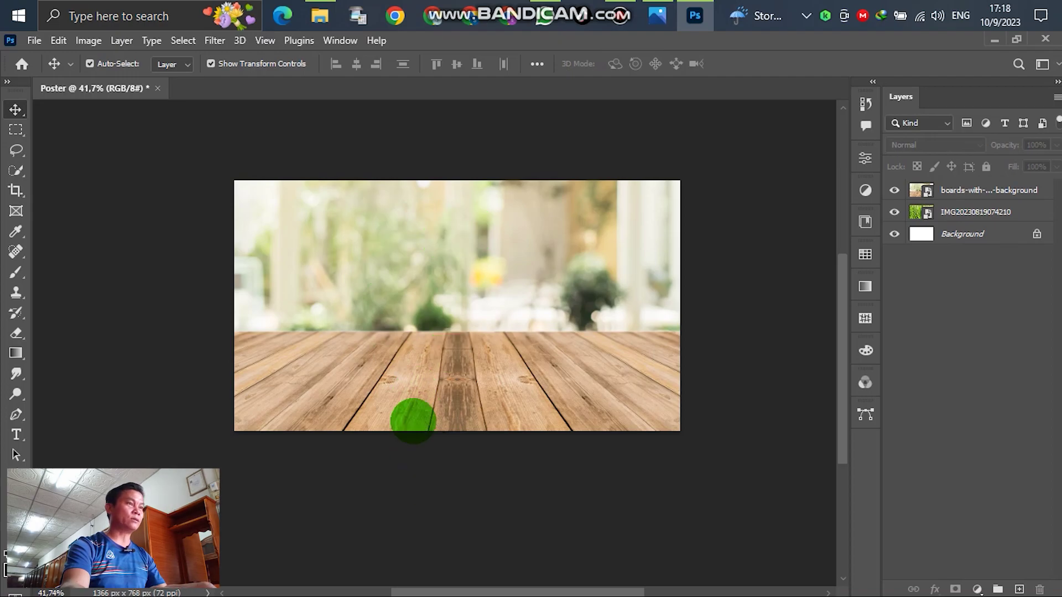
pyautogui.click(414, 395)
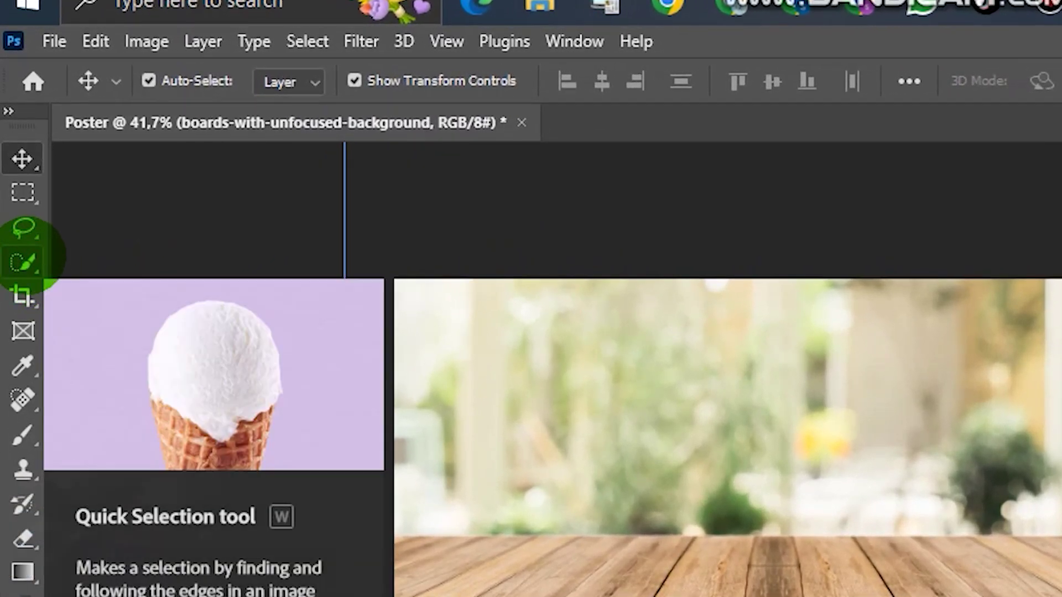
# Quick-select the wooden floor and add a layer mask so only the tabletop remains
pyautogui.click(22, 262)
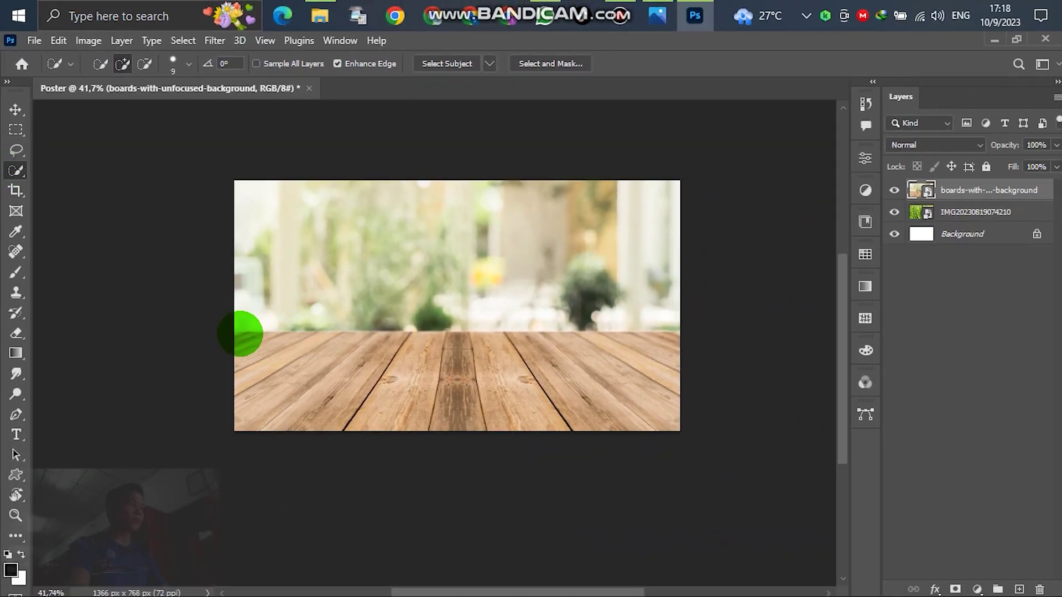
pyautogui.moveTo(240, 334)
pyautogui.mouseDown()
pyautogui.moveTo(282, 354)
pyautogui.moveTo(474, 381)
pyautogui.moveTo(672, 395)
pyautogui.mouseUp()
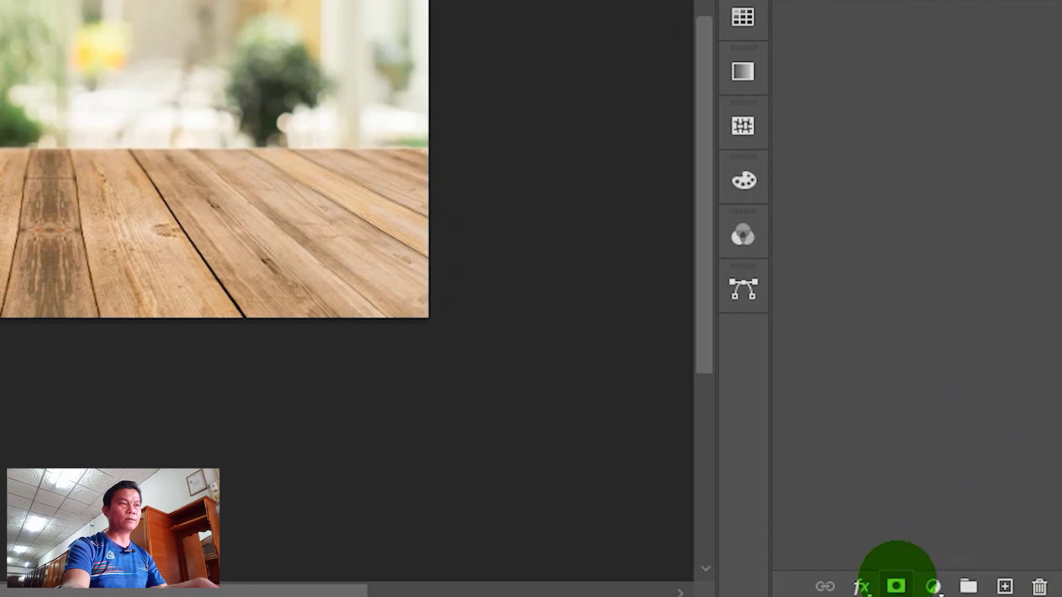
pyautogui.click(896, 586)
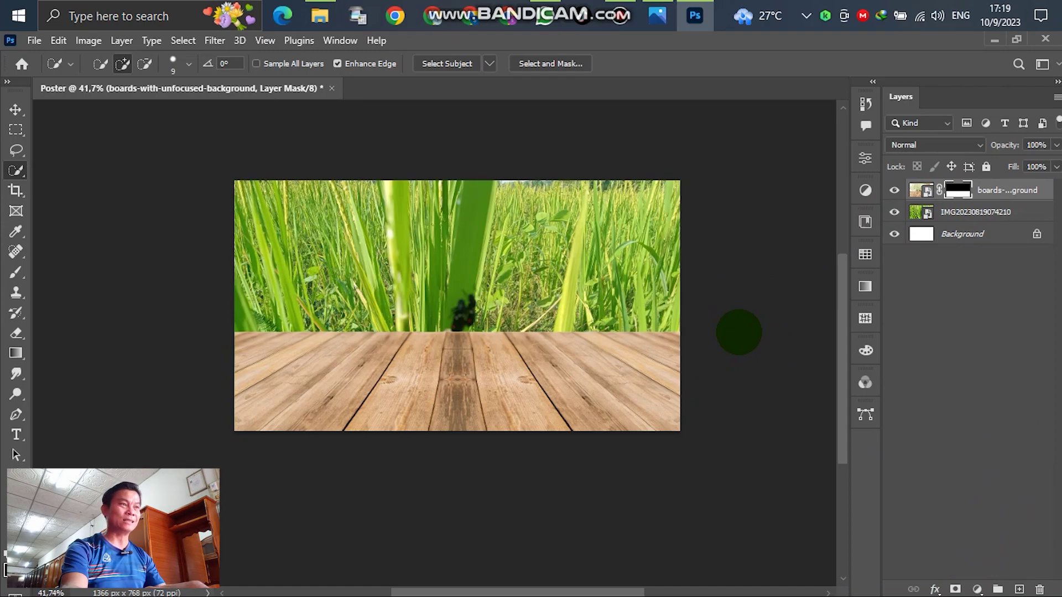
pyautogui.click(16, 109)
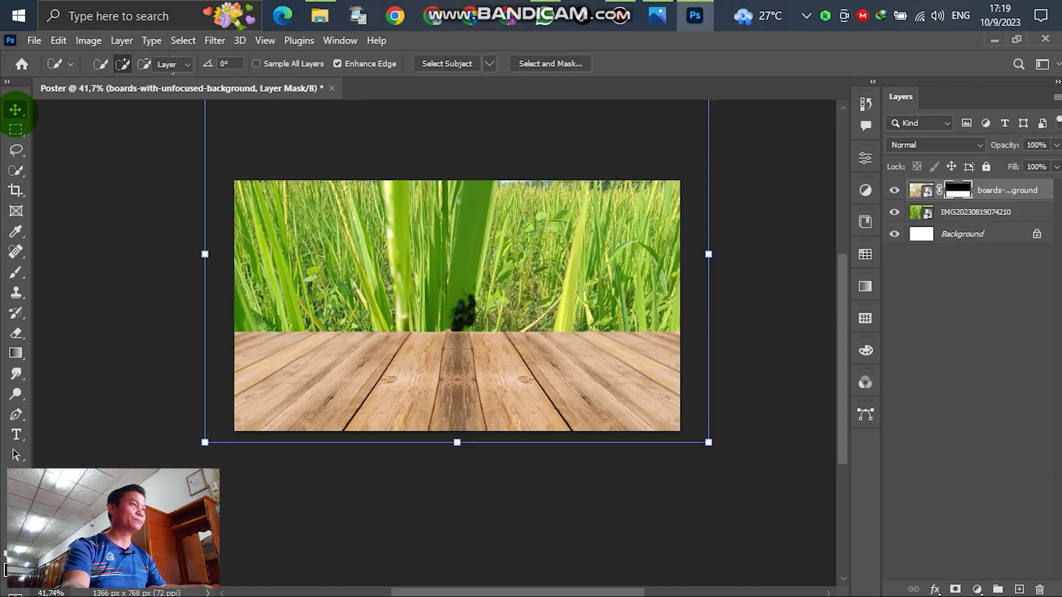
# Apply a 10.0 px Gaussian Blur smart filter to the grass photo layer
pyautogui.click(758, 288)
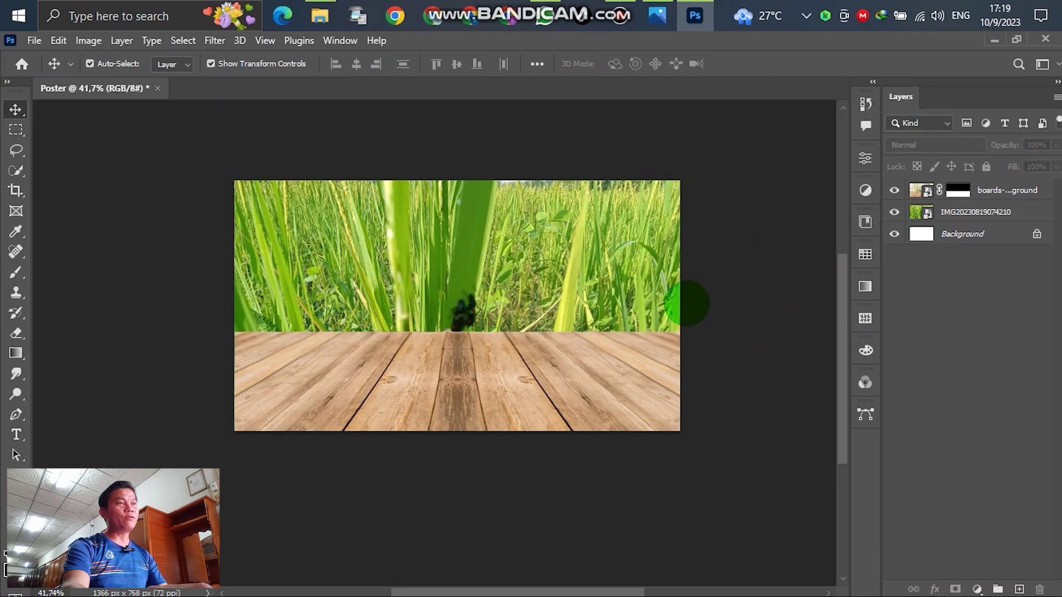
pyautogui.click(563, 245)
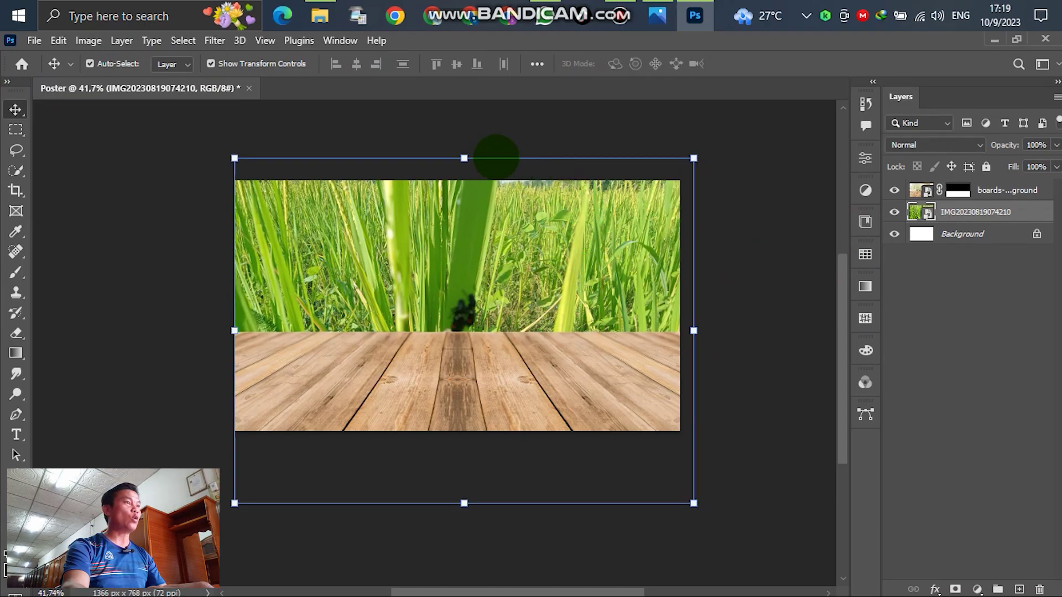
pyautogui.click(213, 40)
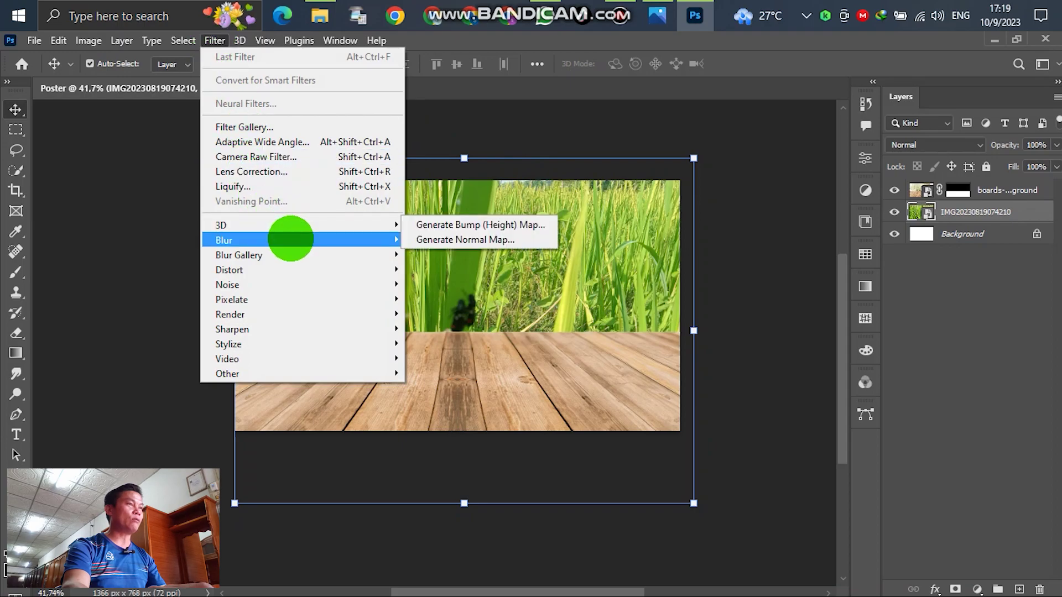
pyautogui.moveTo(292, 240)
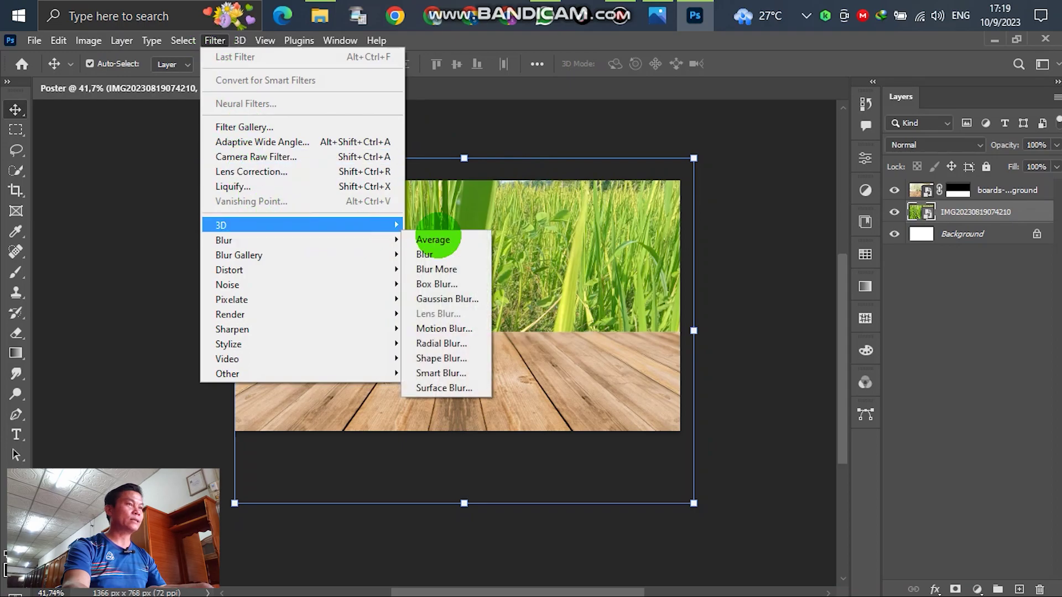
pyautogui.click(450, 298)
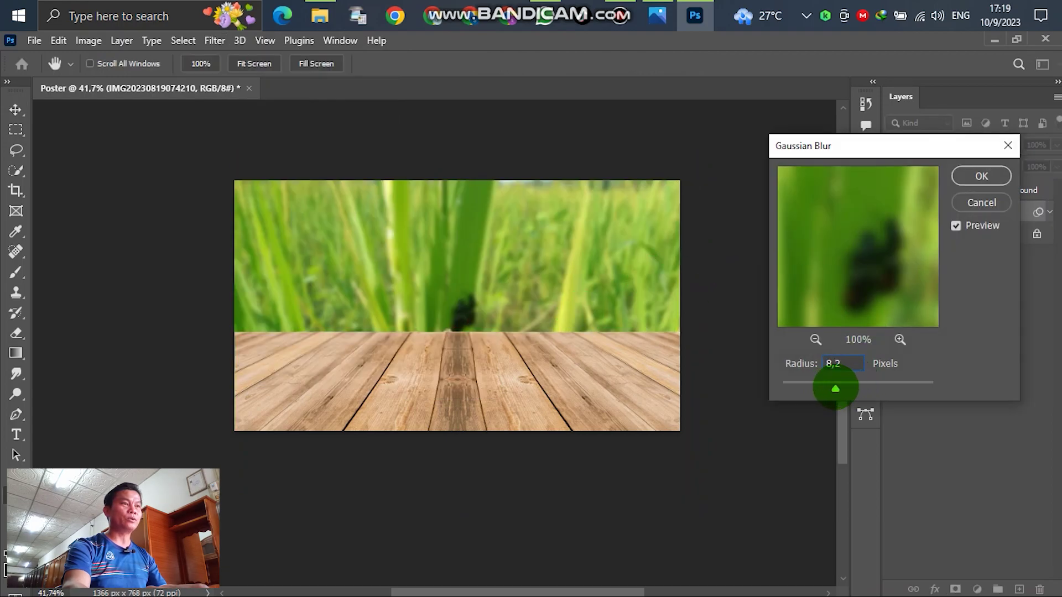
pyautogui.click(835, 388)
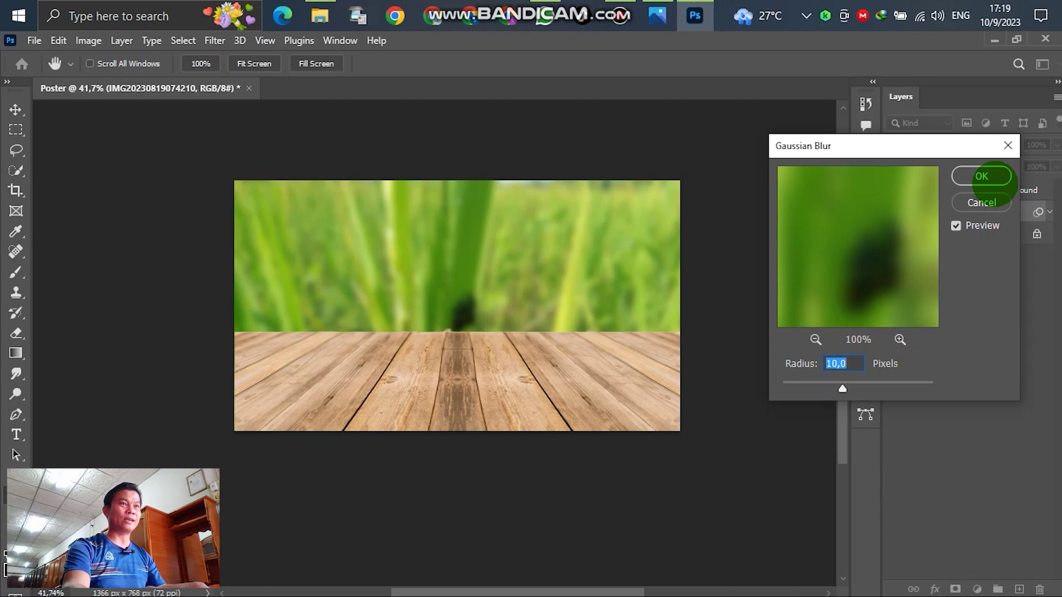
pyautogui.click(982, 176)
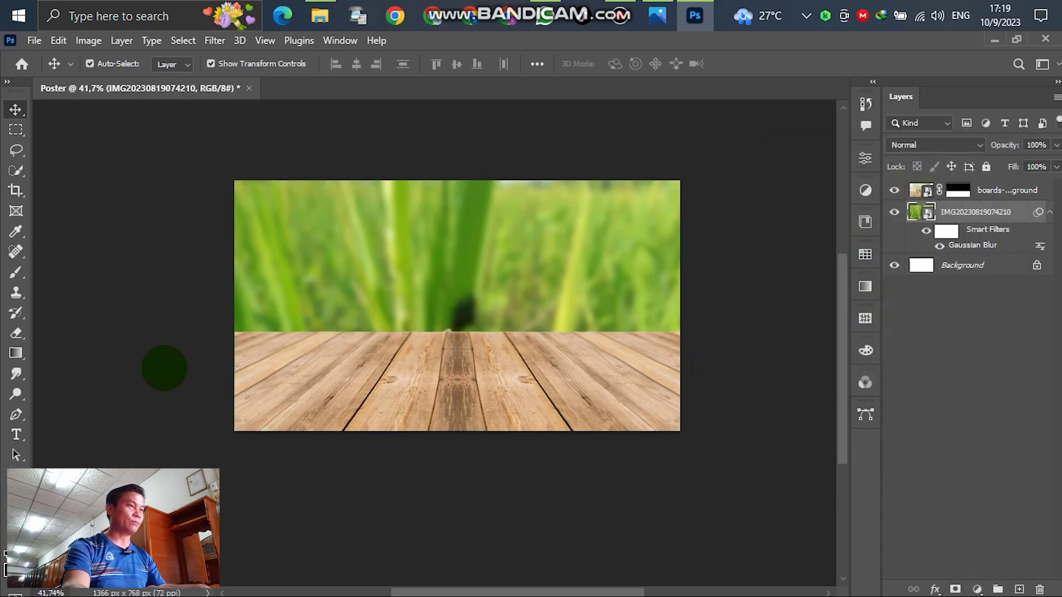
pyautogui.scroll(-3, 142, 395)
# Group the boards and grass layers with Ctrl+G into a group named Background
pyautogui.scroll(5, 597, 277)
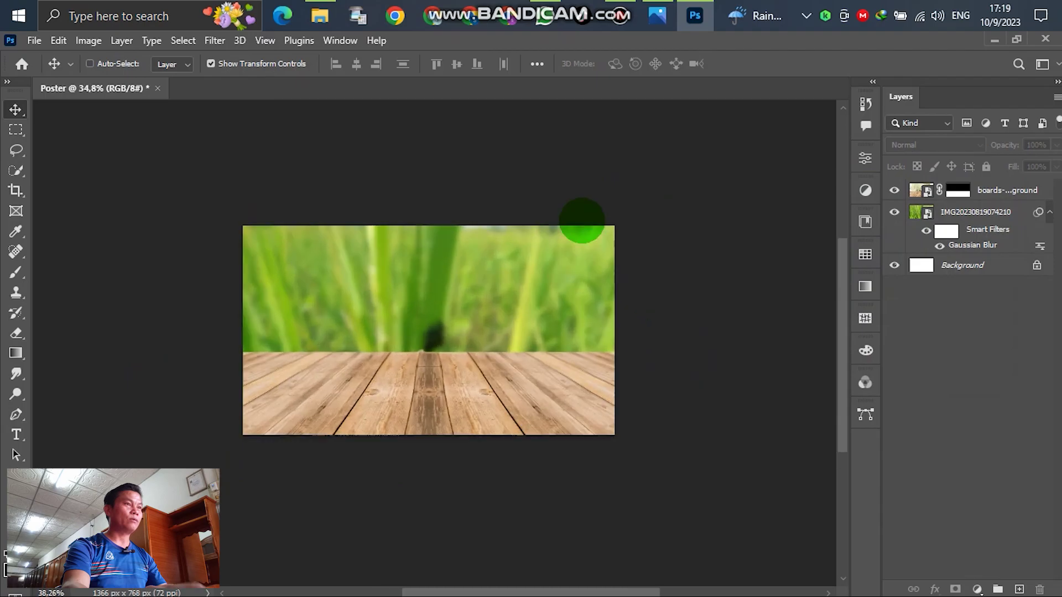
pyautogui.scroll(-2, 516, 255)
pyautogui.scroll(1, 422, 308)
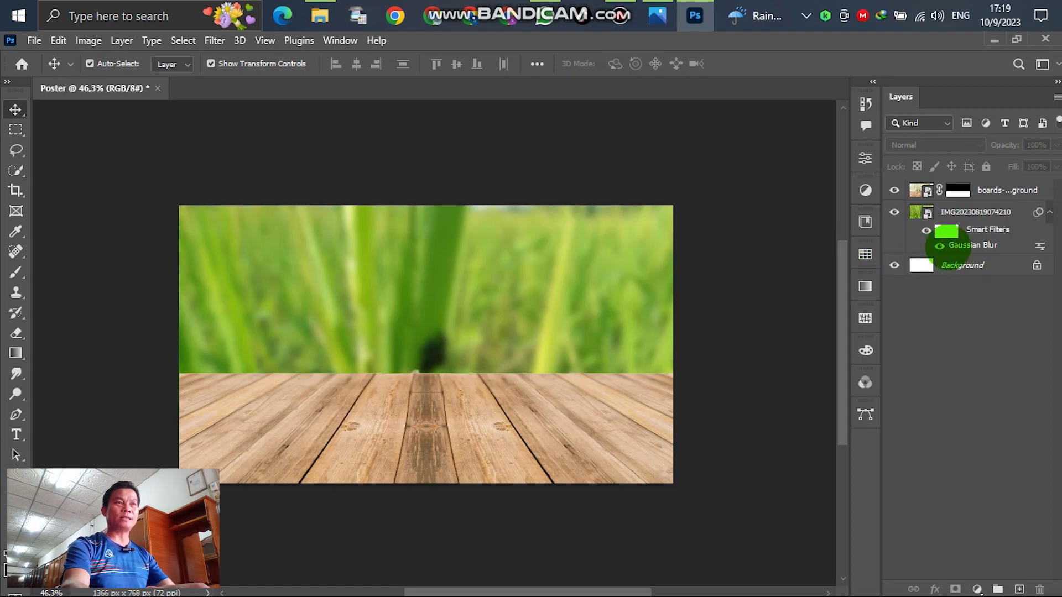
pyautogui.click(994, 190)
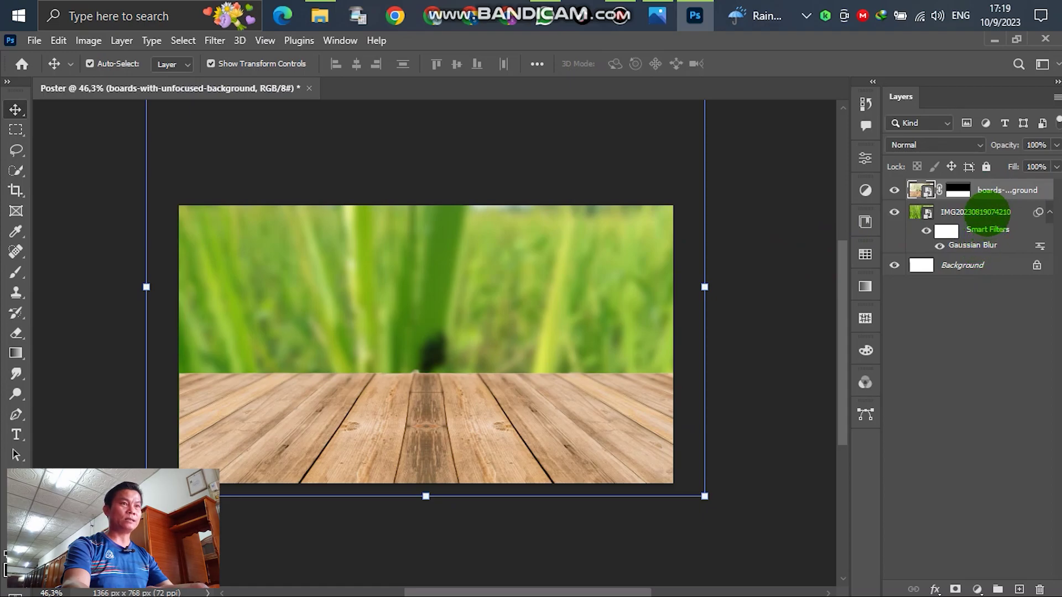
pyautogui.click(988, 212)
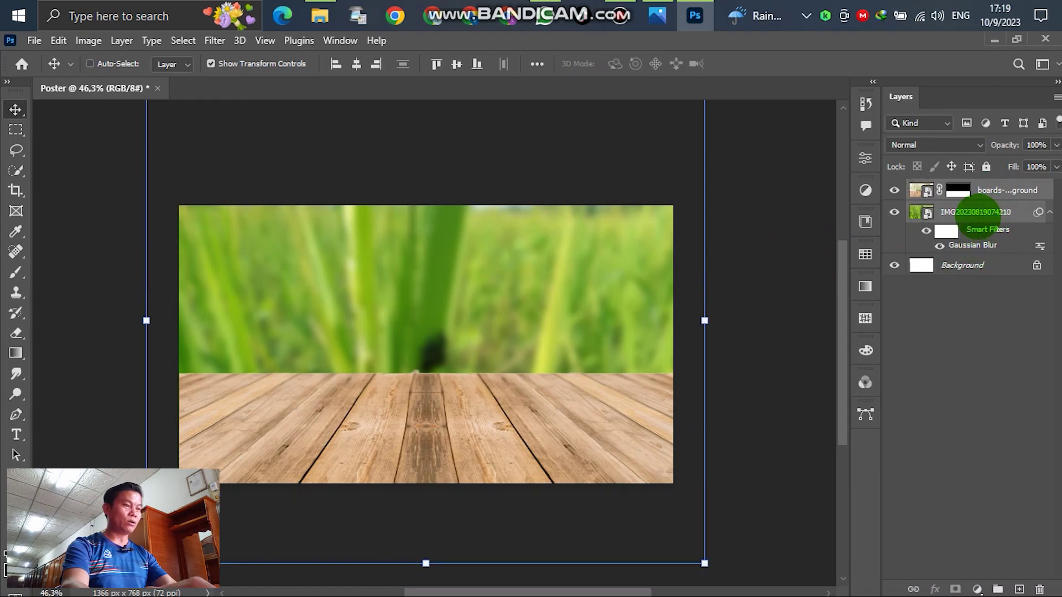
pyautogui.hotkey('ctrl', 'g')
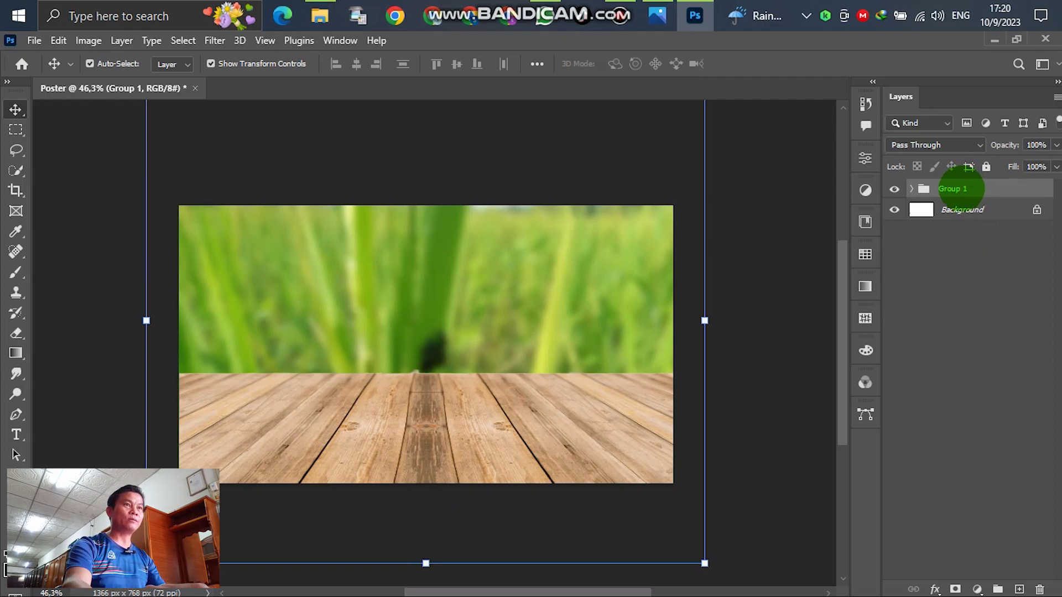
pyautogui.write('a')
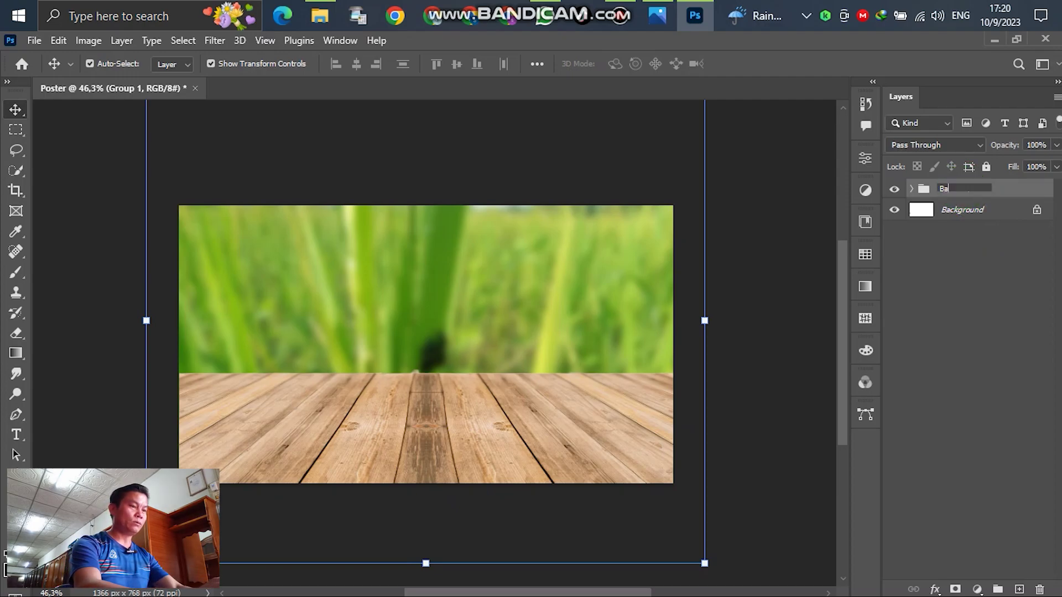
pyautogui.write('ckground')
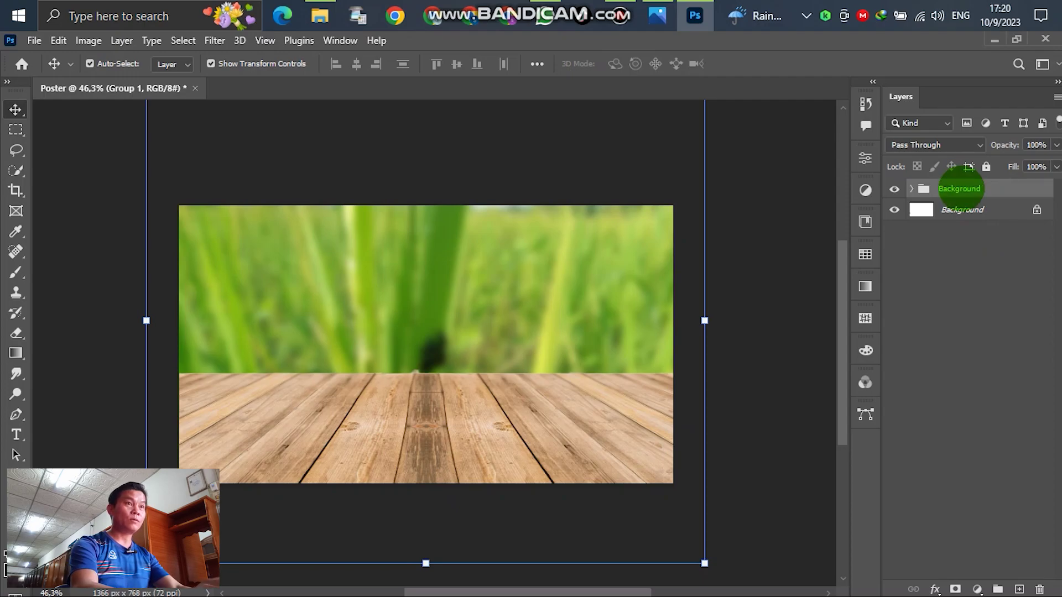
pyautogui.press('Return')
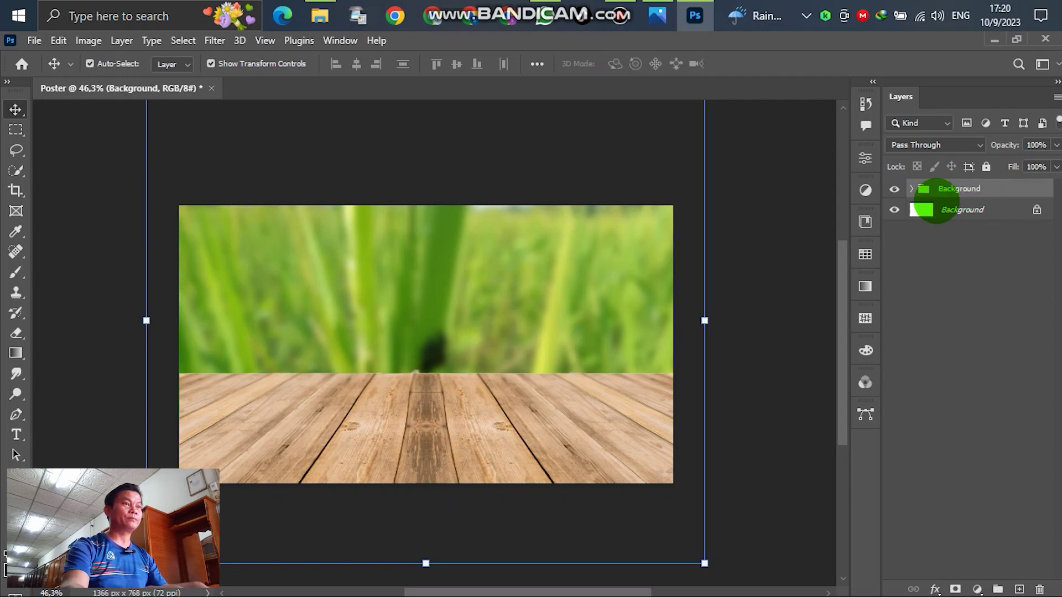
pyautogui.click(901, 268)
pyautogui.scroll(1, 776, 319)
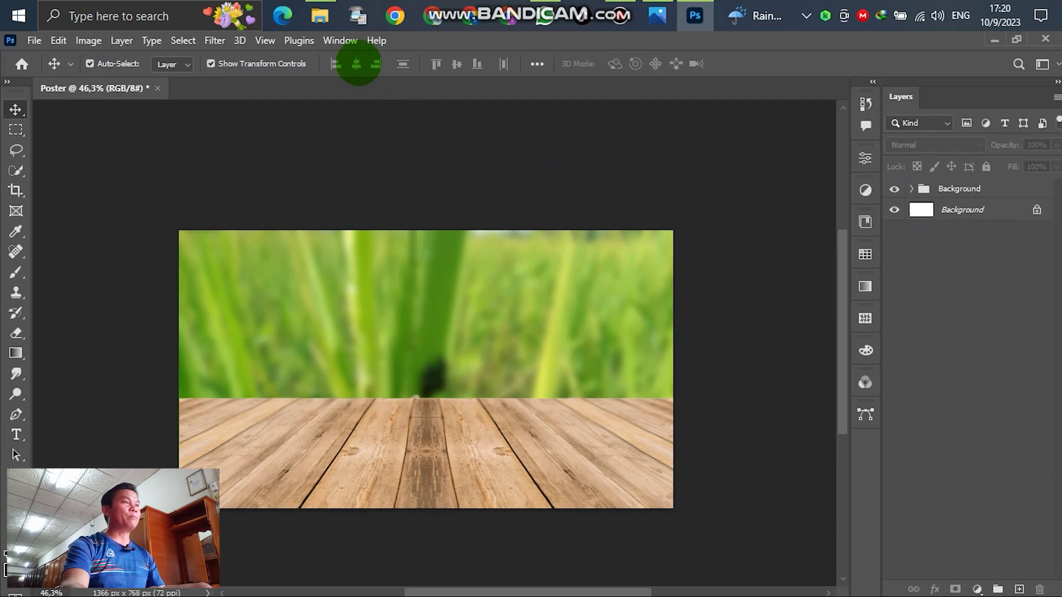
# Drag the grey squirrel image from File Explorer into the poster
pyautogui.click(319, 16)
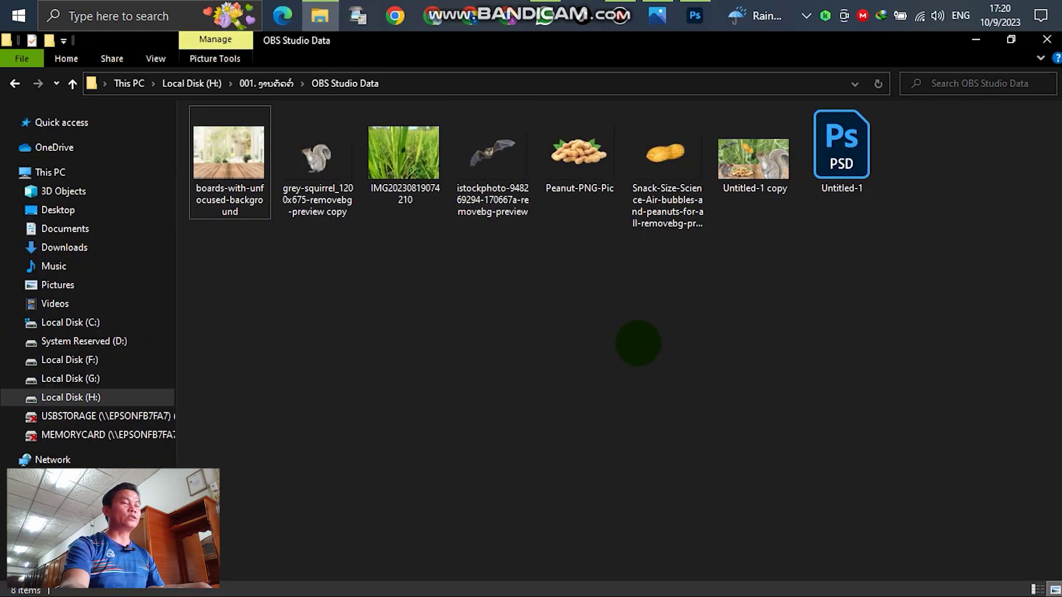
pyautogui.click(324, 168)
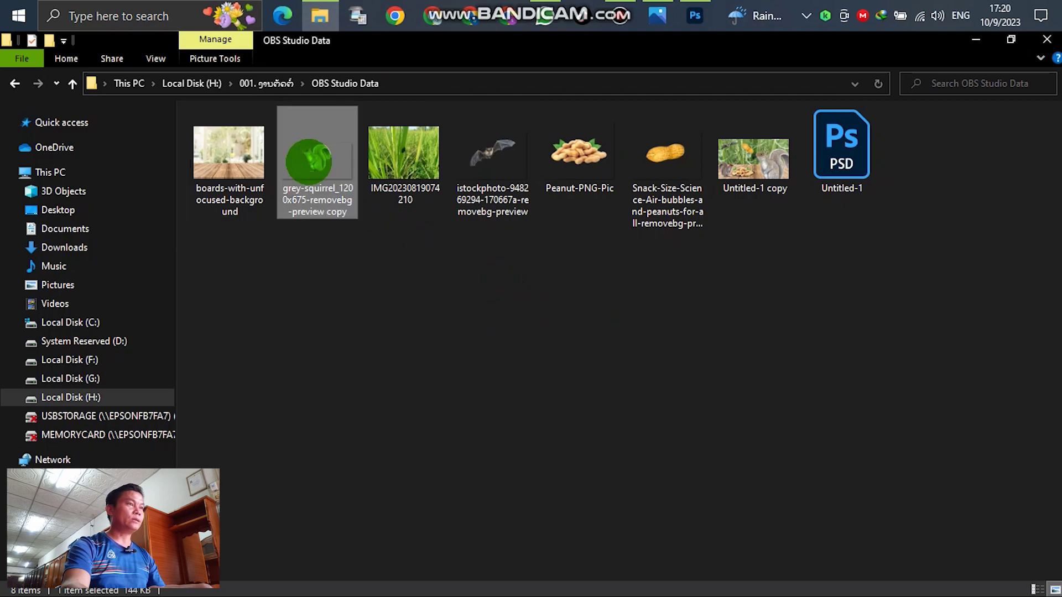
pyautogui.moveTo(331, 166); pyautogui.dragTo(581, 442)
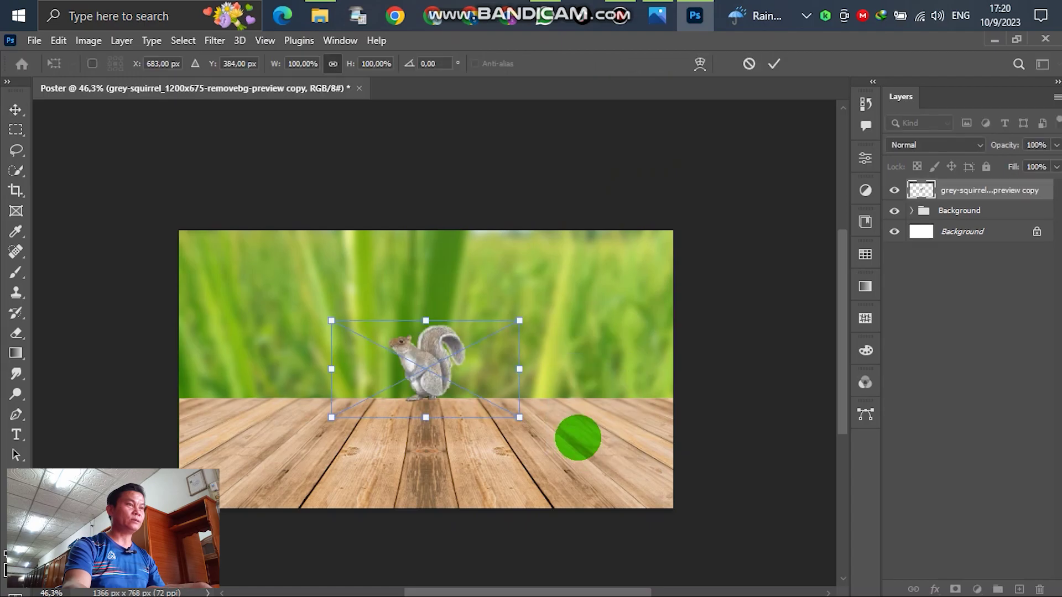
# Enlarge the squirrel and move it onto the lower right of the tabletop
pyautogui.moveTo(332, 419); pyautogui.dragTo(270, 448)
pyautogui.moveTo(398, 394); pyautogui.dragTo(559, 426)
pyautogui.moveTo(558, 387); pyautogui.dragTo(558, 296)
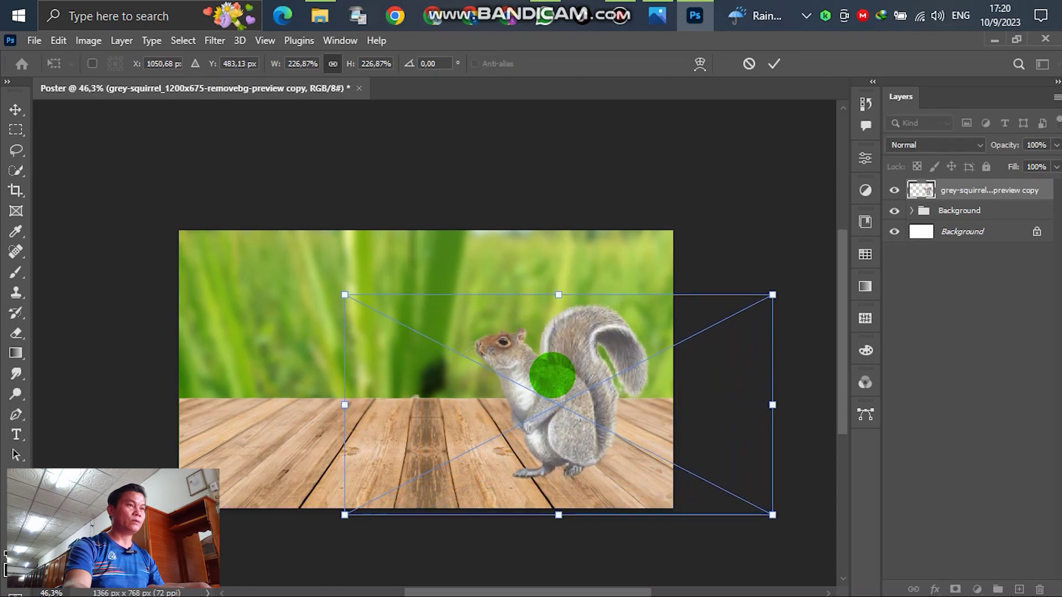
pyautogui.moveTo(554, 366); pyautogui.dragTo(567, 358)
# Tilt the squirrel about 6.8°, scale it to 240.40% and commit the placement
pyautogui.moveTo(810, 273); pyautogui.dragTo(818, 308)
pyautogui.moveTo(555, 360); pyautogui.dragTo(560, 365)
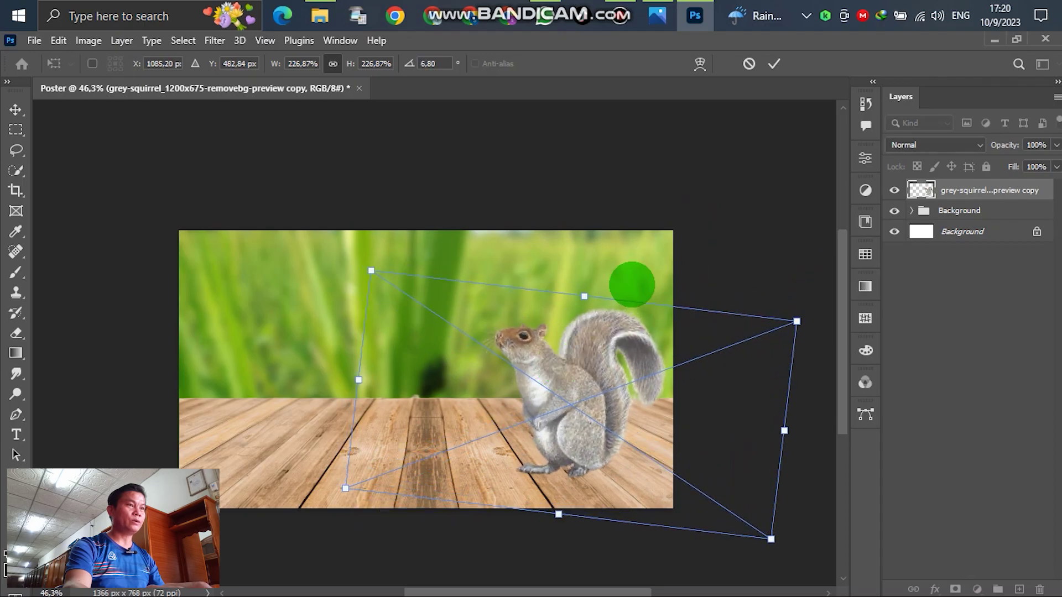
pyautogui.moveTo(585, 296); pyautogui.dragTo(585, 286)
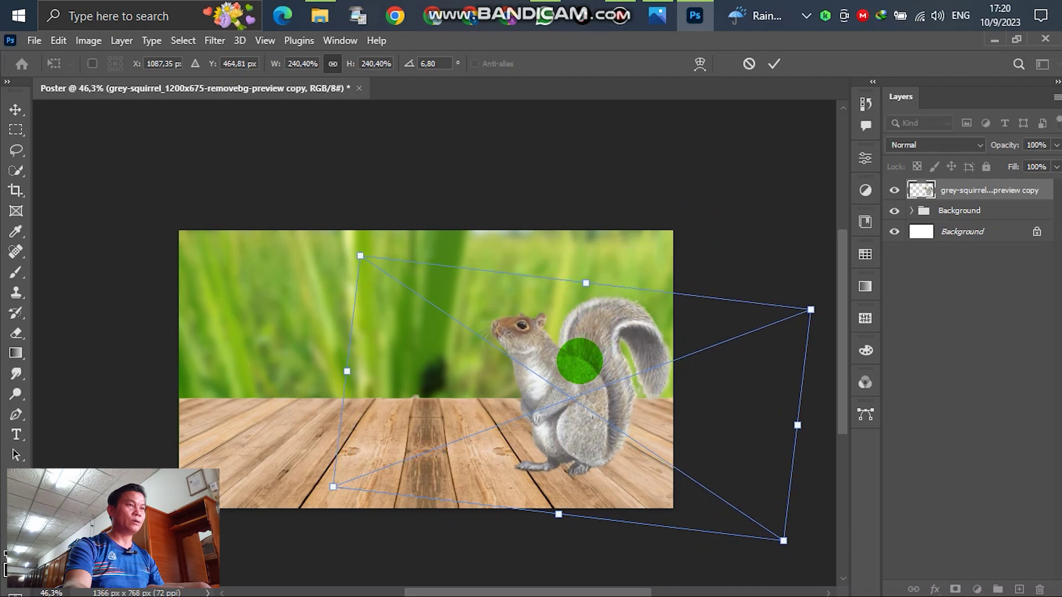
pyautogui.moveTo(579, 360); pyautogui.dragTo(576, 360)
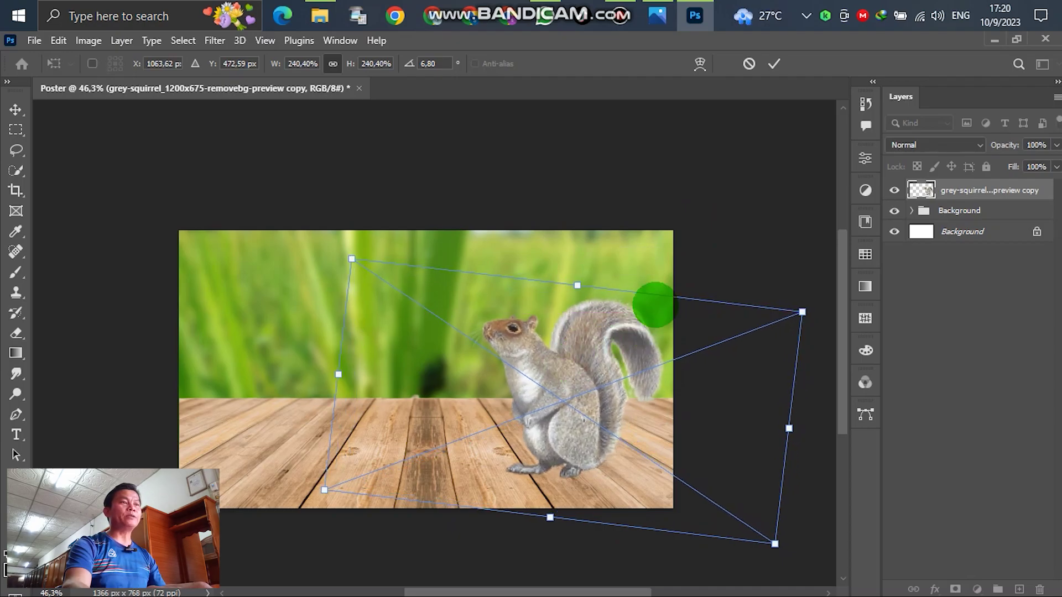
pyautogui.click(773, 64)
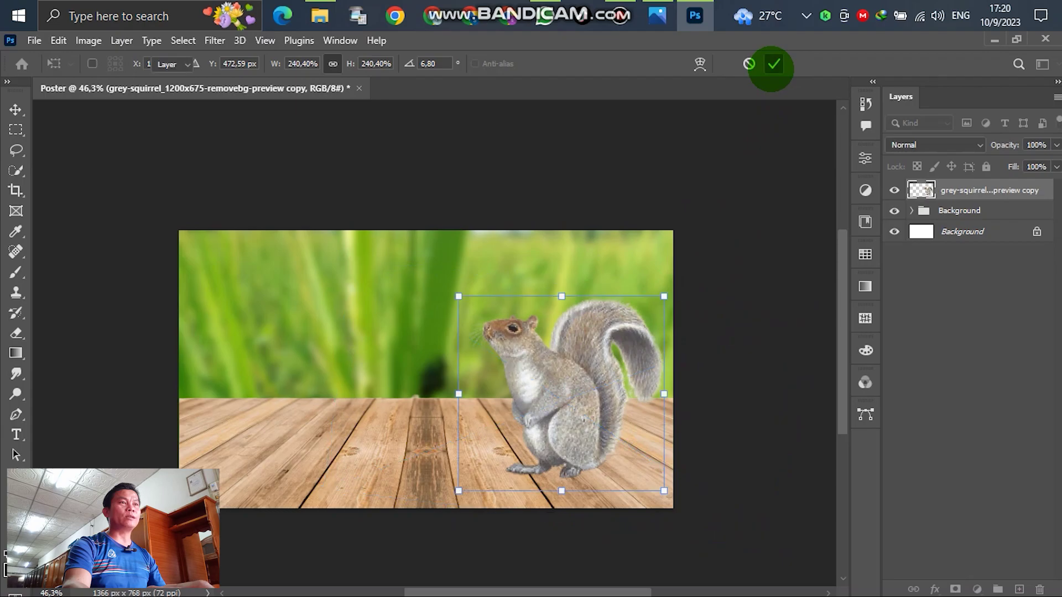
pyautogui.click(801, 215)
pyautogui.click(570, 418)
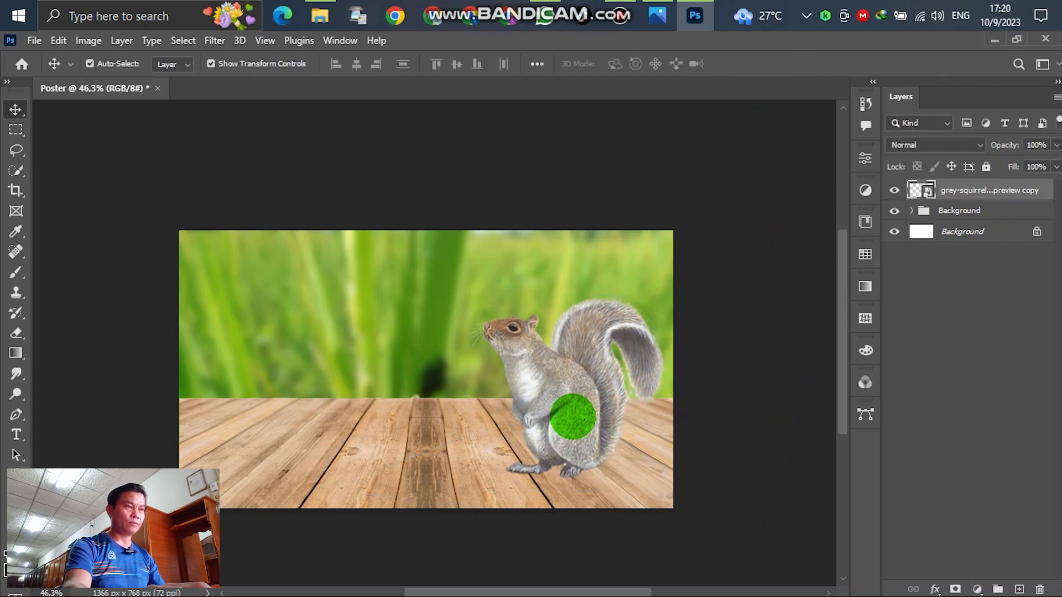
pyautogui.click(788, 194)
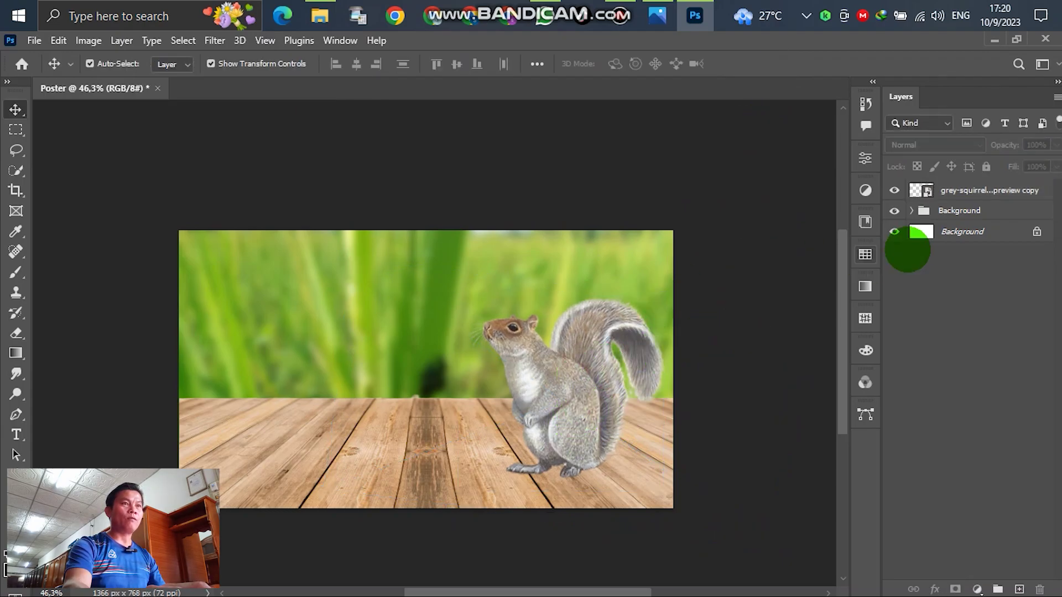
pyautogui.click(574, 418)
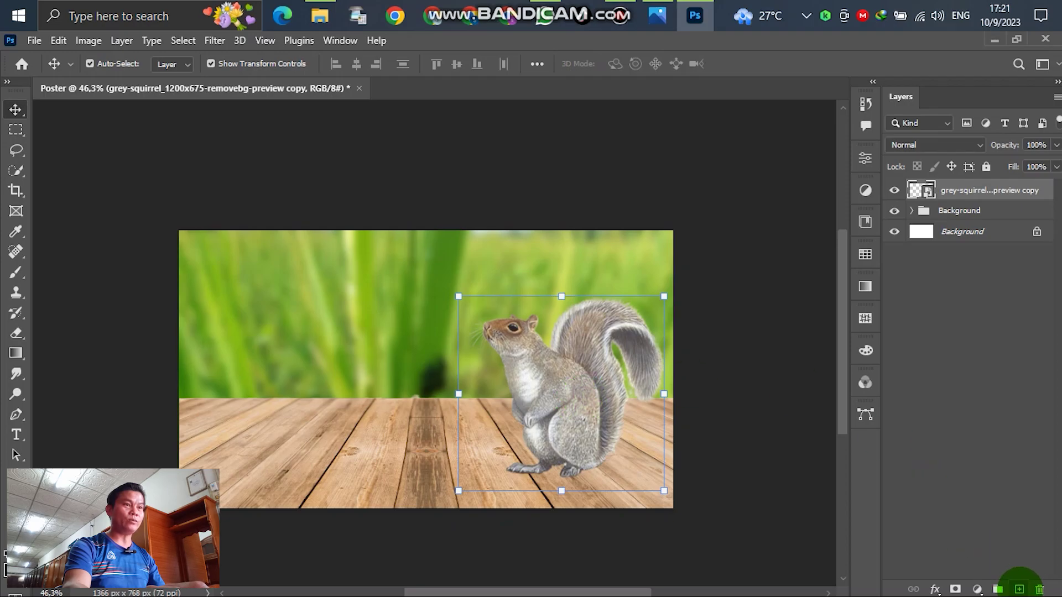
# Add a new layer named Shadow above the squirrel and set a 175 px brush
pyautogui.click(1020, 589)
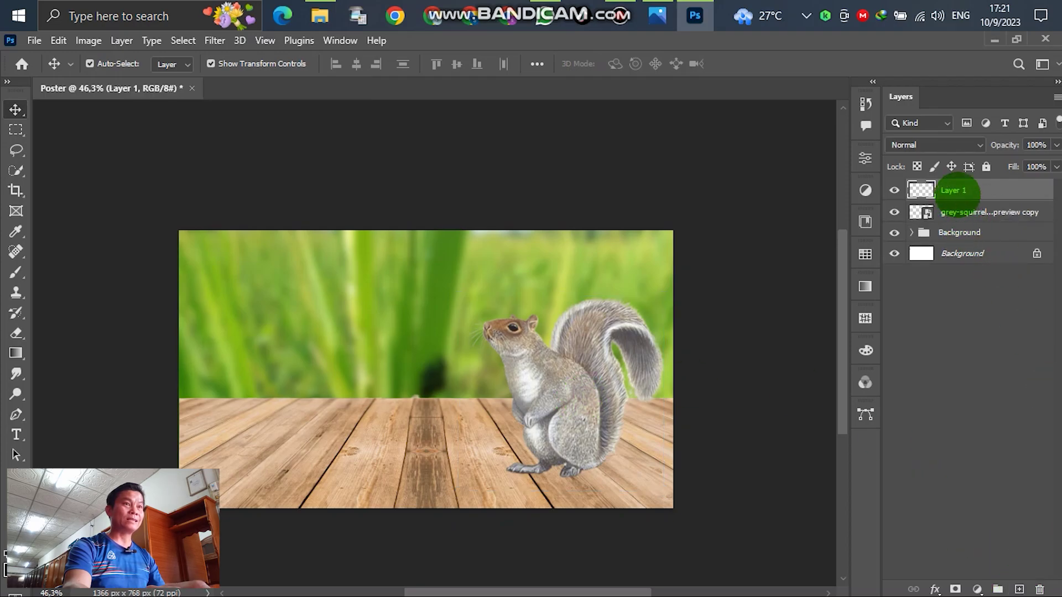
pyautogui.doubleClick(954, 191)
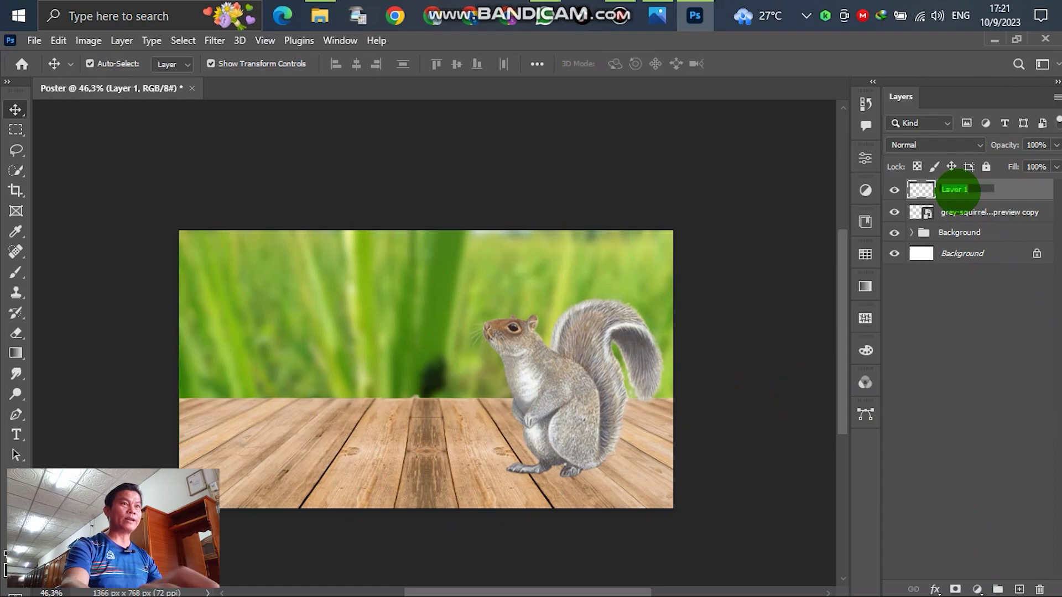
pyautogui.write('Sha')
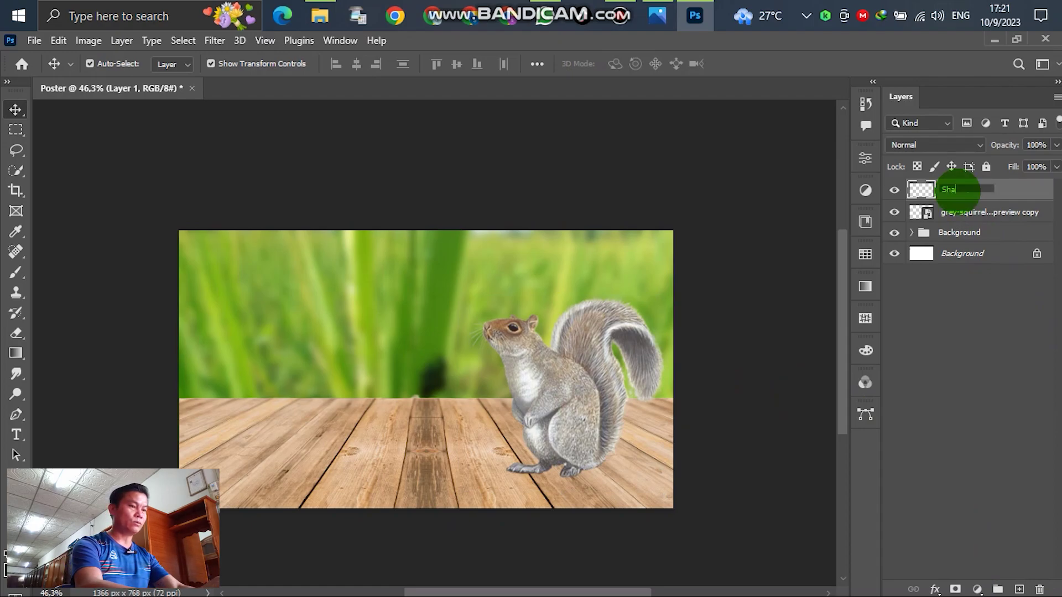
pyautogui.write('dow')
pyautogui.press('Return')
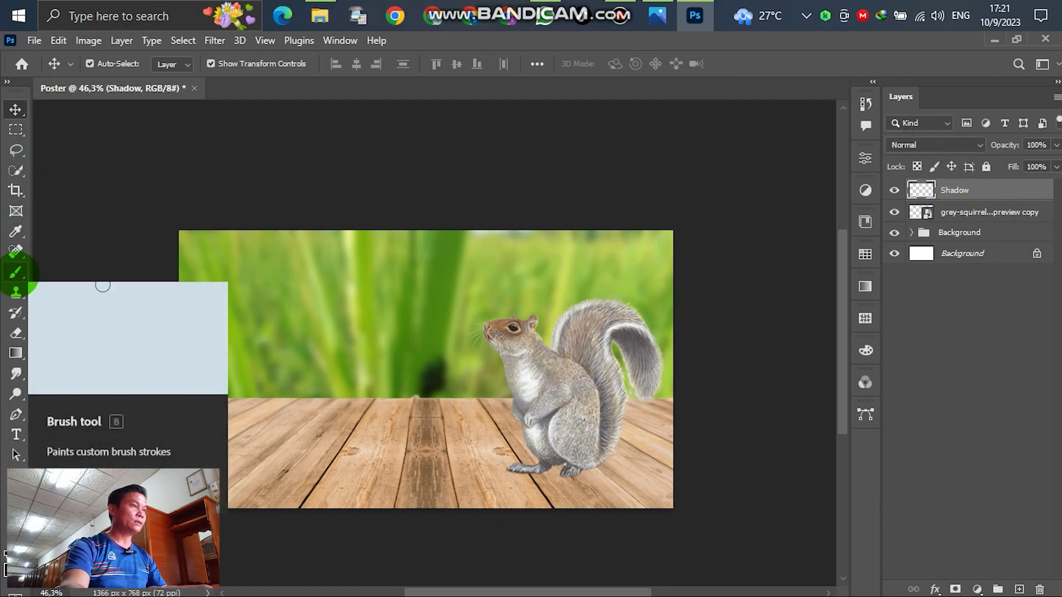
pyautogui.click(15, 272)
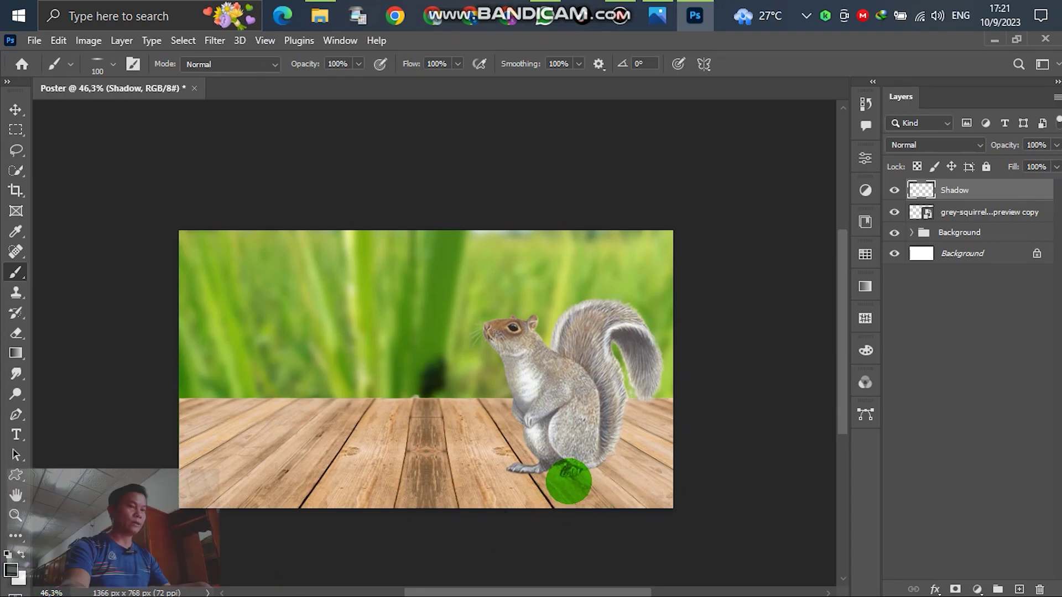
pyautogui.press(']')
pyautogui.press(']')
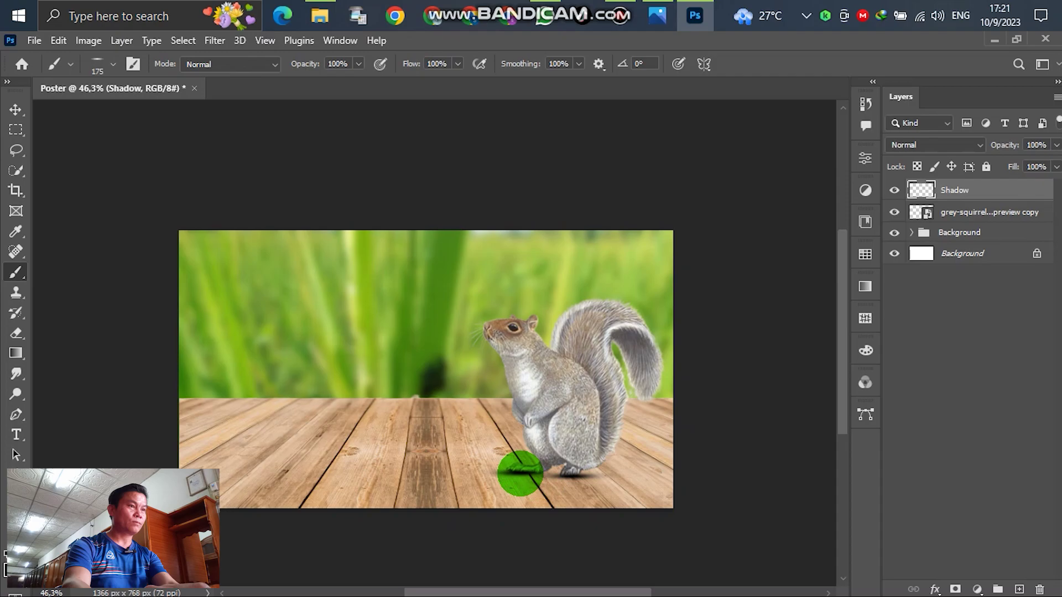
# Move the Shadow layer below the squirrel layer
pyautogui.click(15, 109)
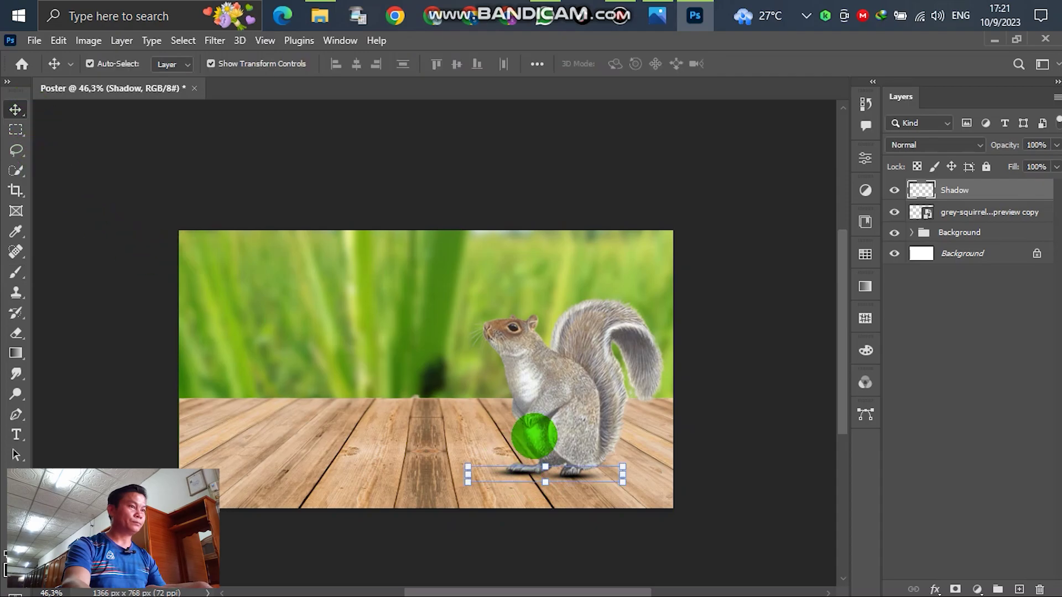
pyautogui.moveTo(644, 494); pyautogui.dragTo(646, 491)
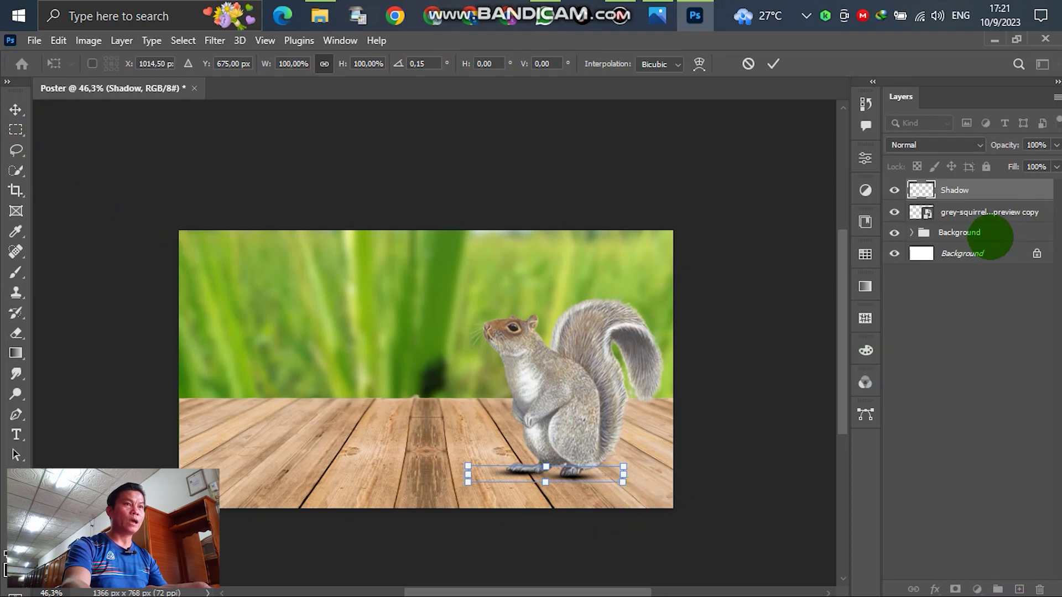
pyautogui.press('Return')
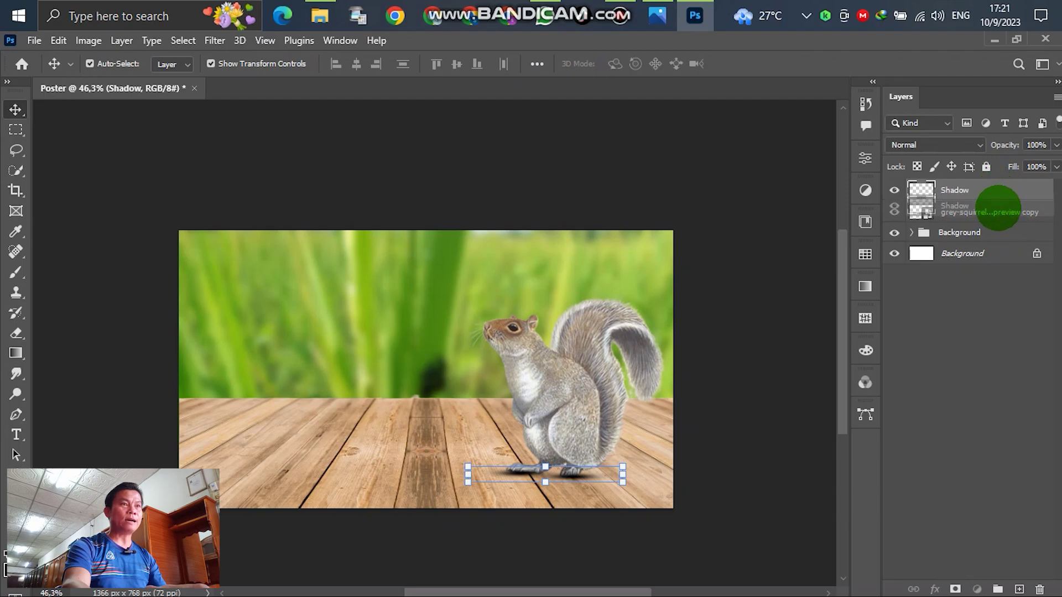
pyautogui.moveTo(998, 215); pyautogui.dragTo(998, 218)
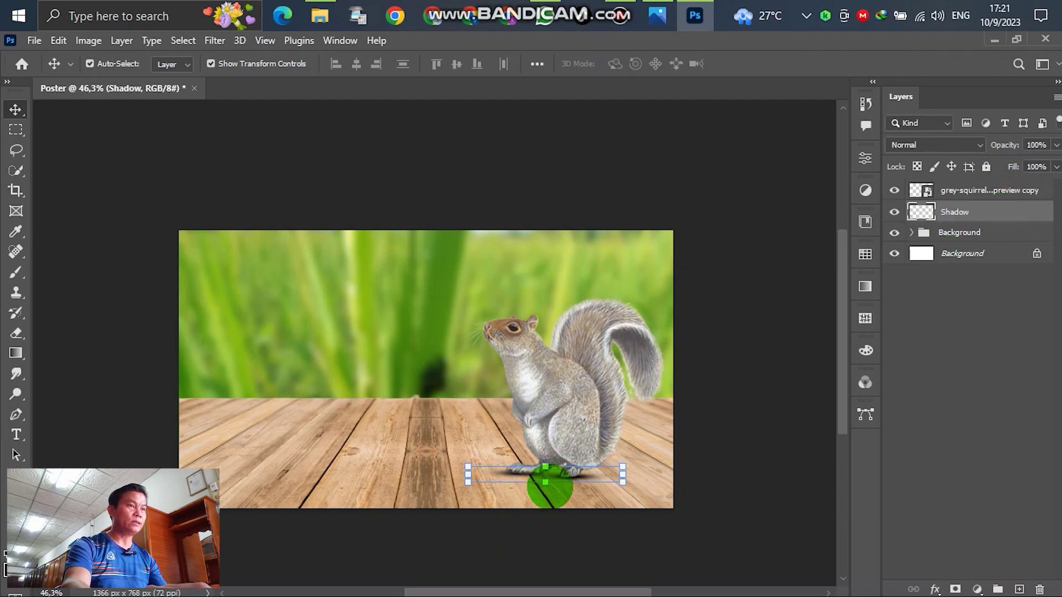
# Reshape the shadow to be taller, narrower and slightly tilted to match the floor
pyautogui.hotkey('ctrl', 't')
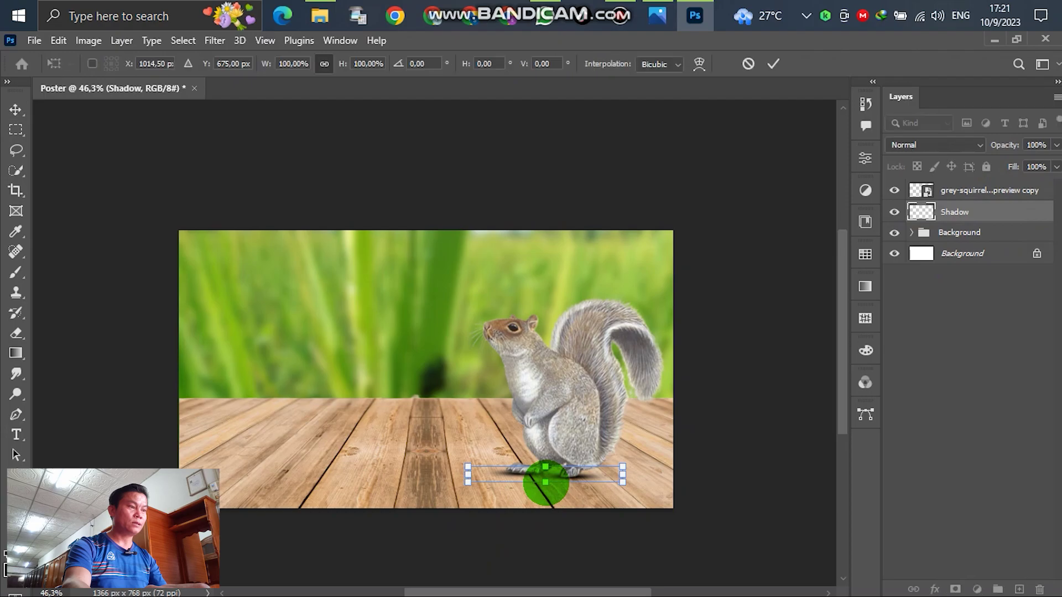
pyautogui.moveTo(546, 482); pyautogui.dragTo(546, 483)
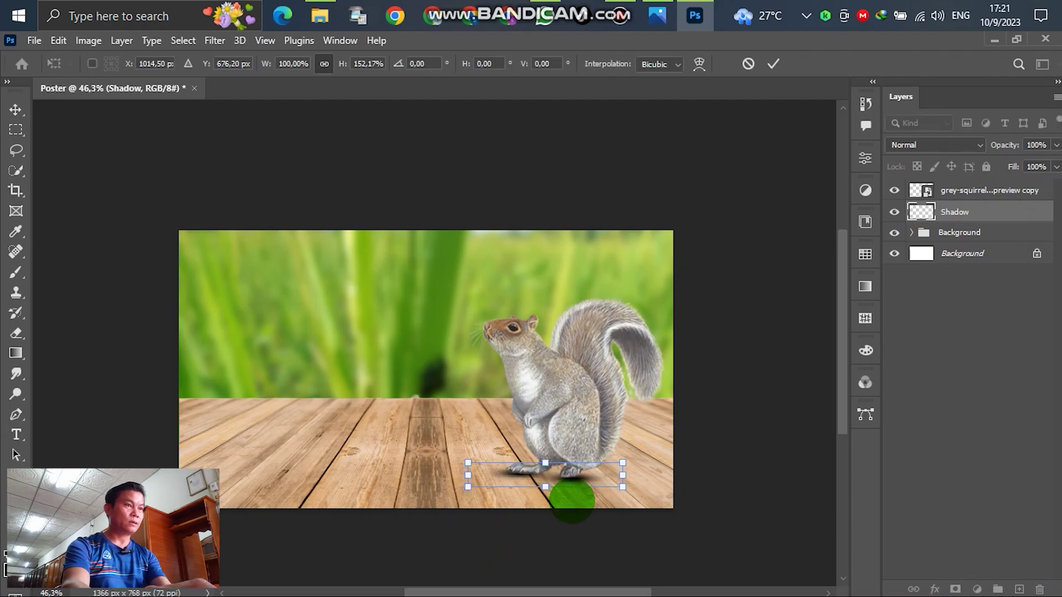
pyautogui.scroll(5, 616, 492)
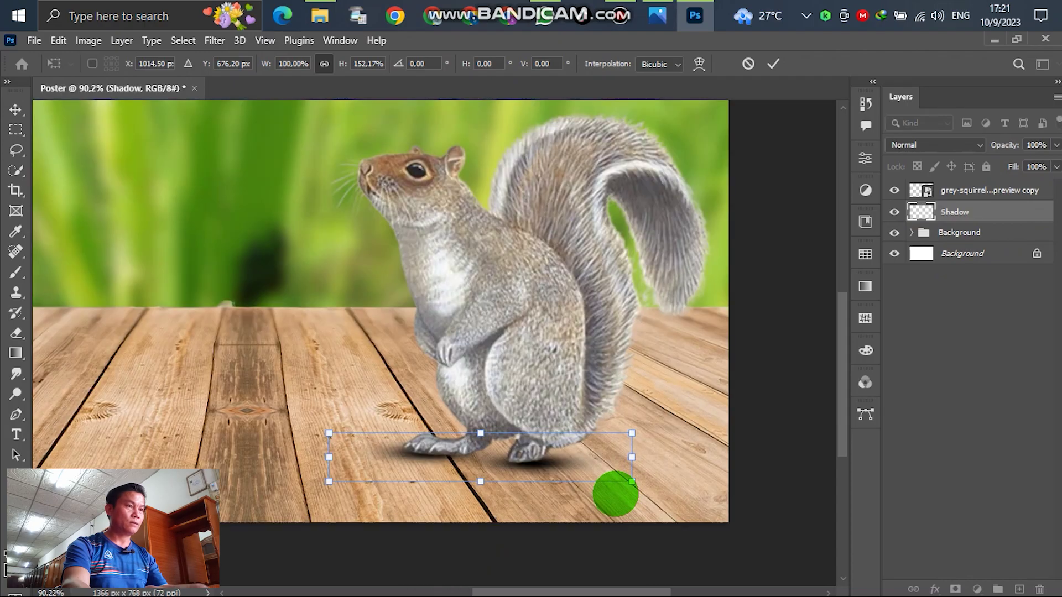
pyautogui.moveTo(632, 457); pyautogui.dragTo(619, 457)
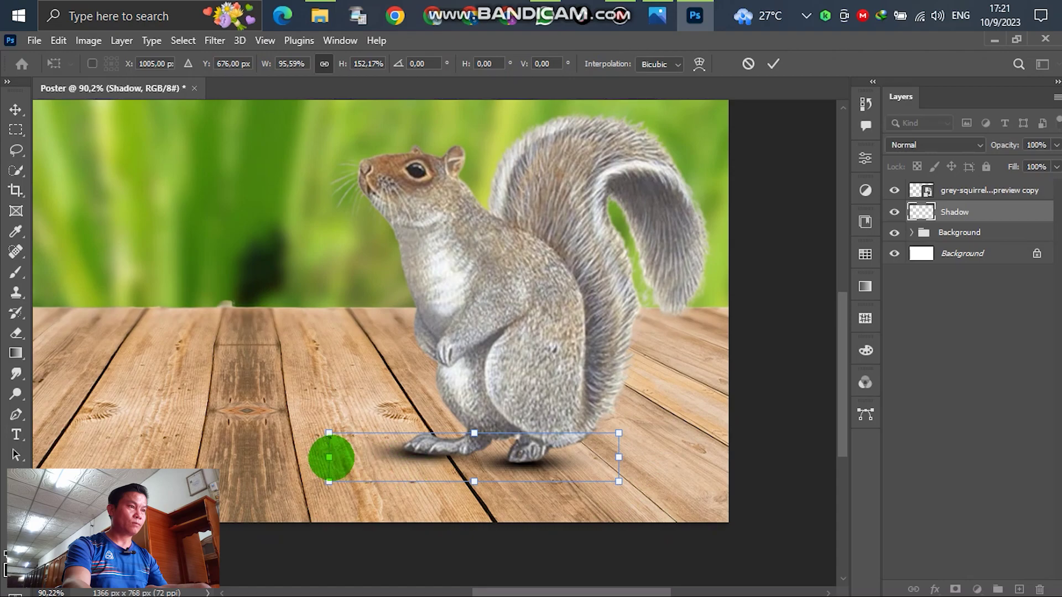
pyautogui.moveTo(329, 457); pyautogui.dragTo(347, 458)
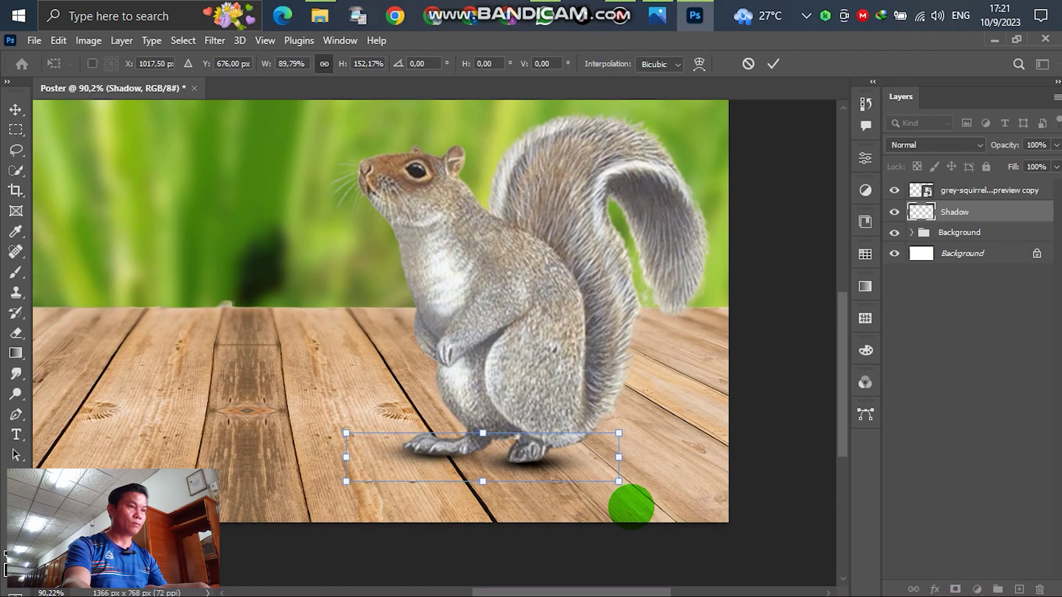
pyautogui.moveTo(647, 495); pyautogui.dragTo(647, 492)
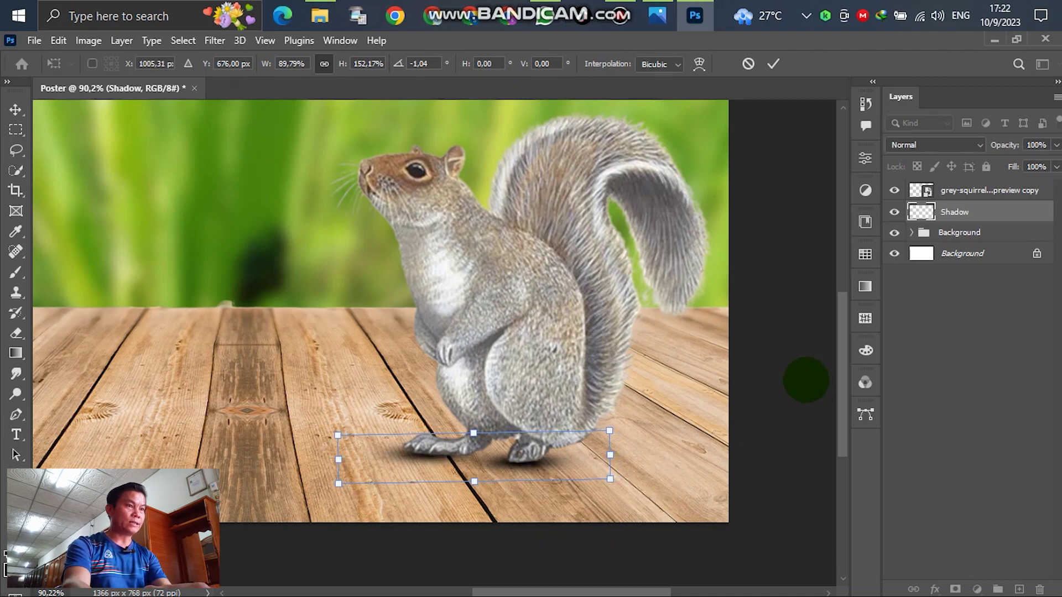
pyautogui.press('Return')
pyautogui.click(803, 157)
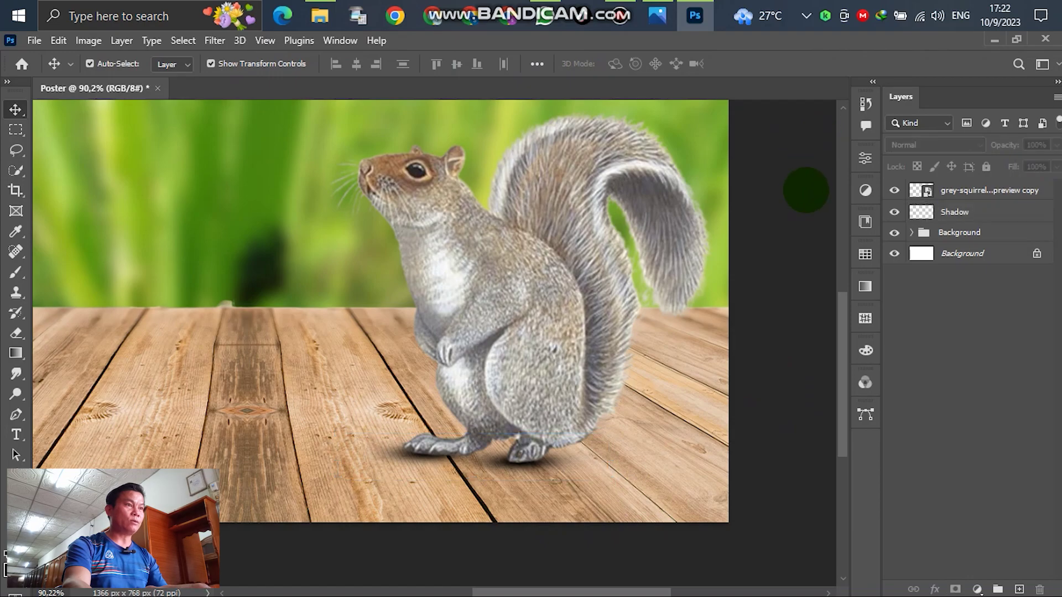
pyautogui.scroll(-3, 795, 398)
pyautogui.scroll(-3, 683, 520)
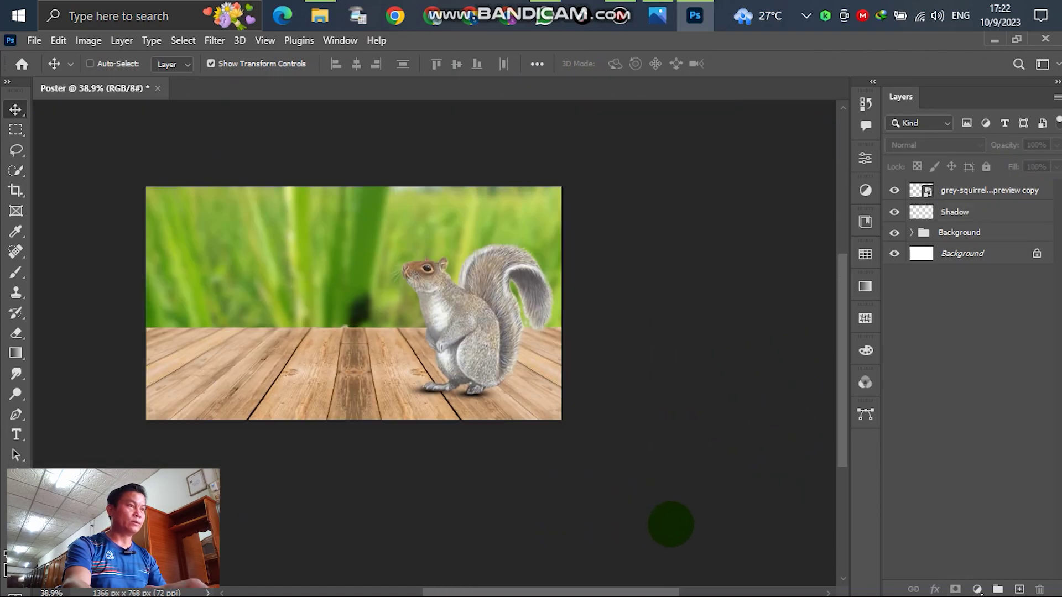
pyautogui.scroll(-3, 681, 515)
pyautogui.scroll(2, 351, 270)
pyautogui.scroll(4, 350, 271)
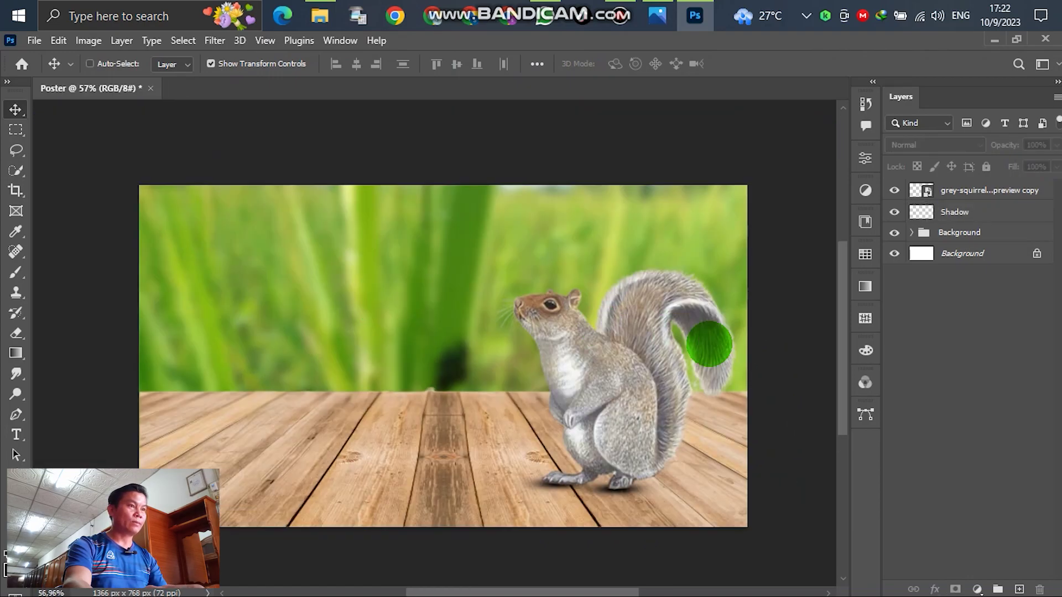
pyautogui.scroll(-3, 706, 348)
pyautogui.scroll(2, 468, 364)
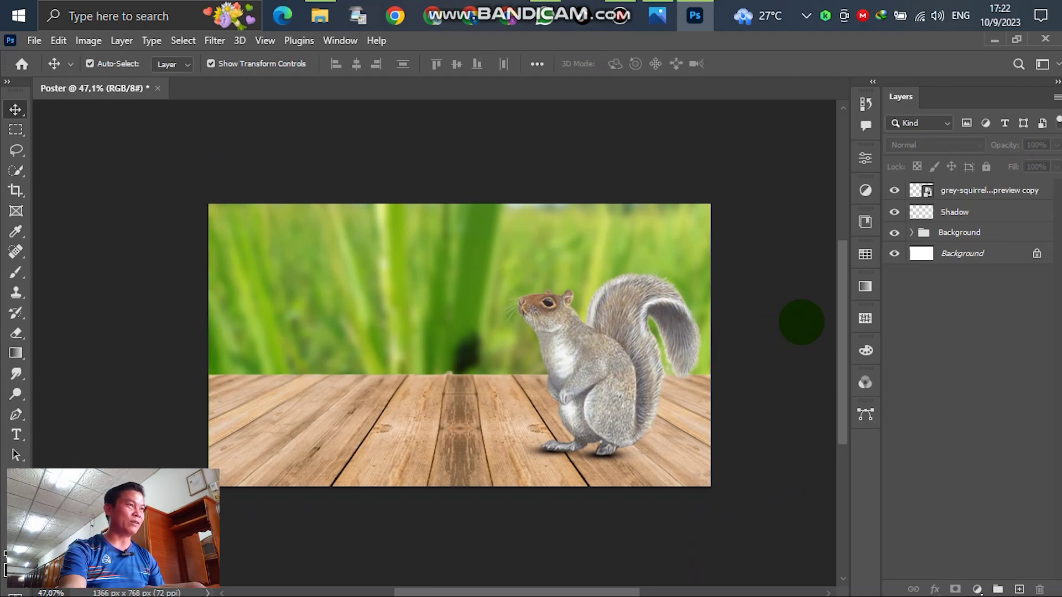
# Drag the grey squirrel image from File Explorer into Photoshop again
pyautogui.click(320, 16)
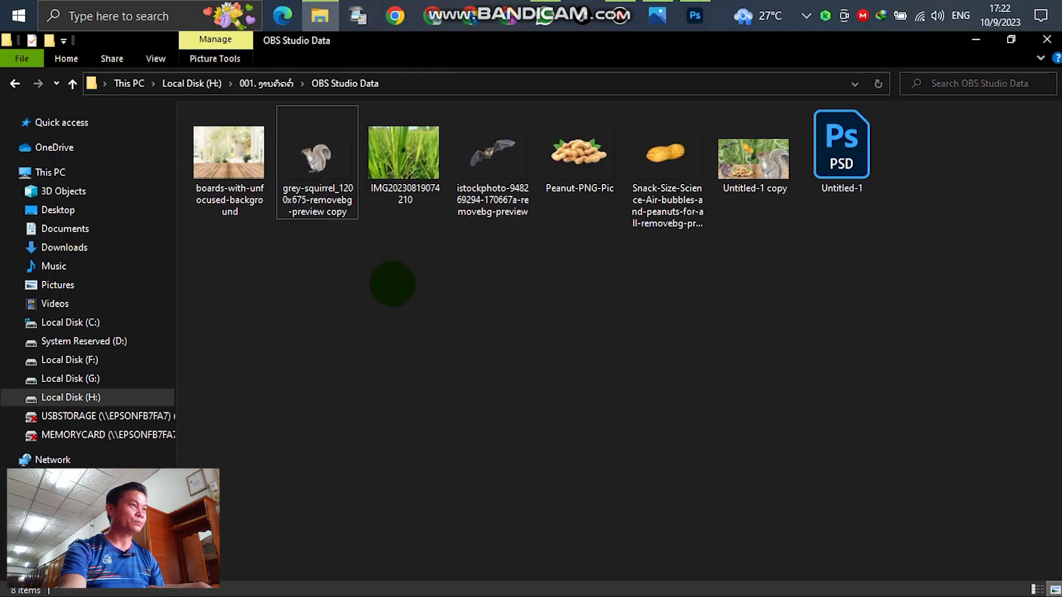
pyautogui.click(312, 164)
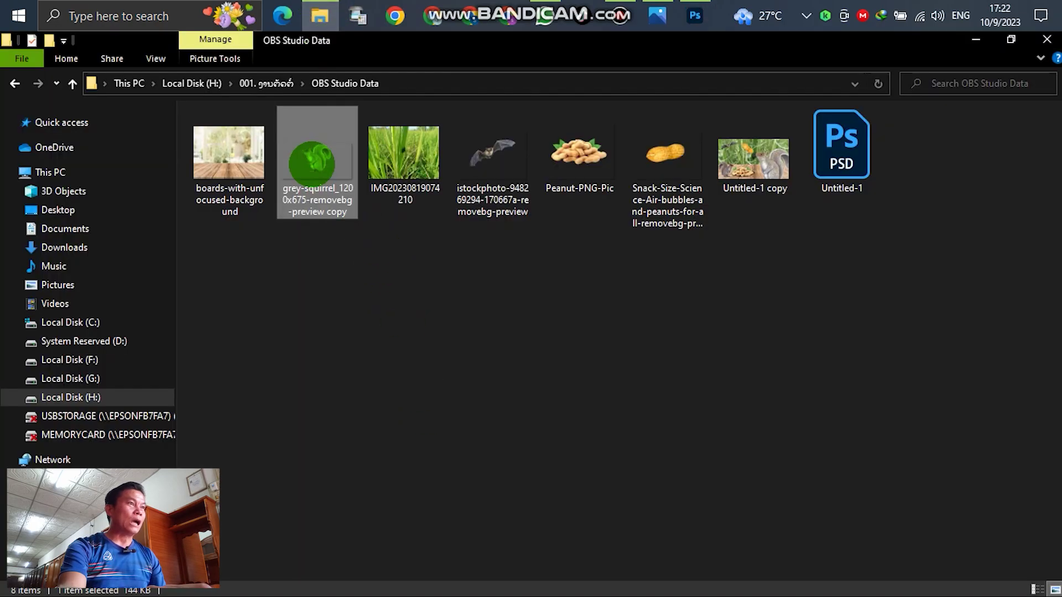
pyautogui.moveTo(312, 163); pyautogui.dragTo(327, 380)
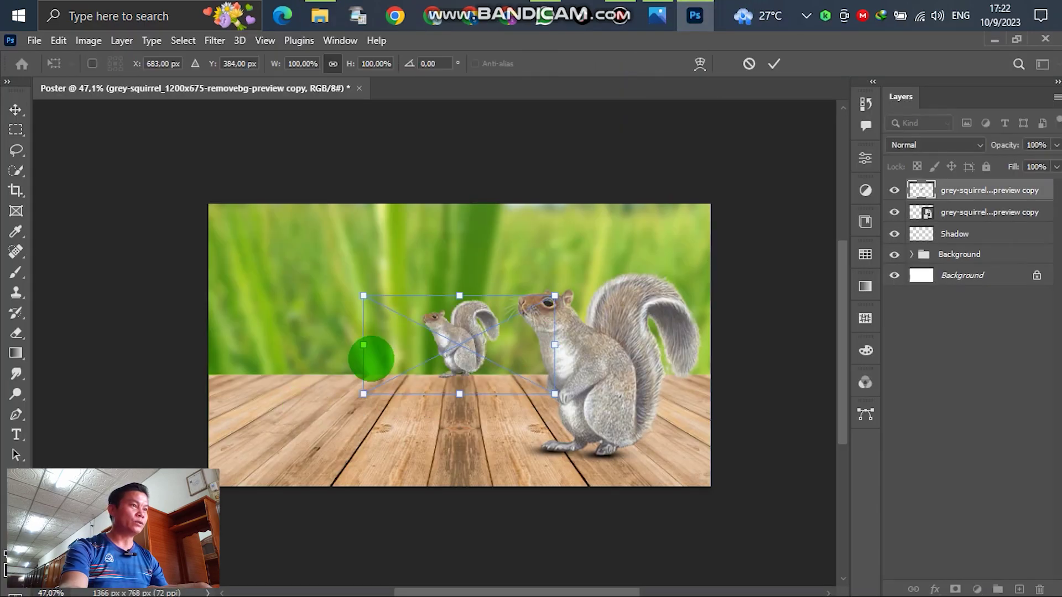
# Flip the second squirrel horizontally, move it to the floor's left, tilt and scale it to 115.51%
pyautogui.moveTo(450, 346); pyautogui.dragTo(359, 420)
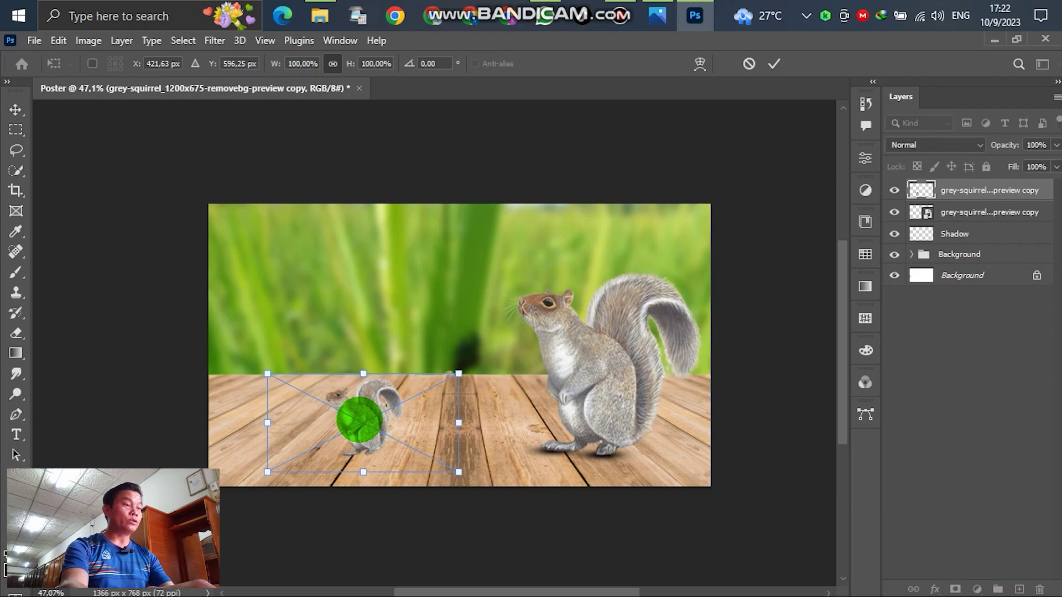
pyautogui.rightClick(360, 420)
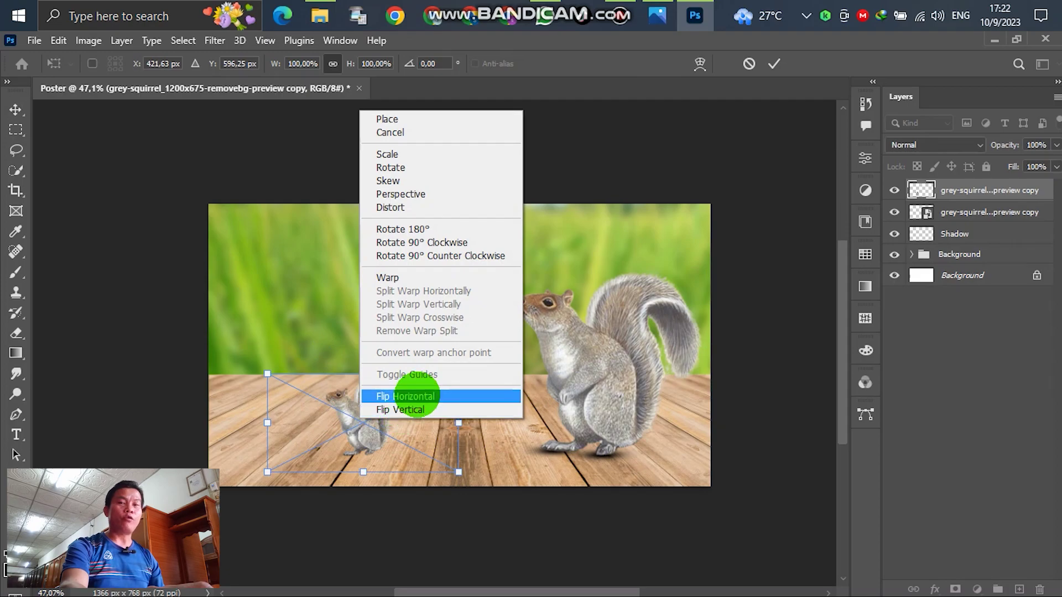
pyautogui.click(416, 396)
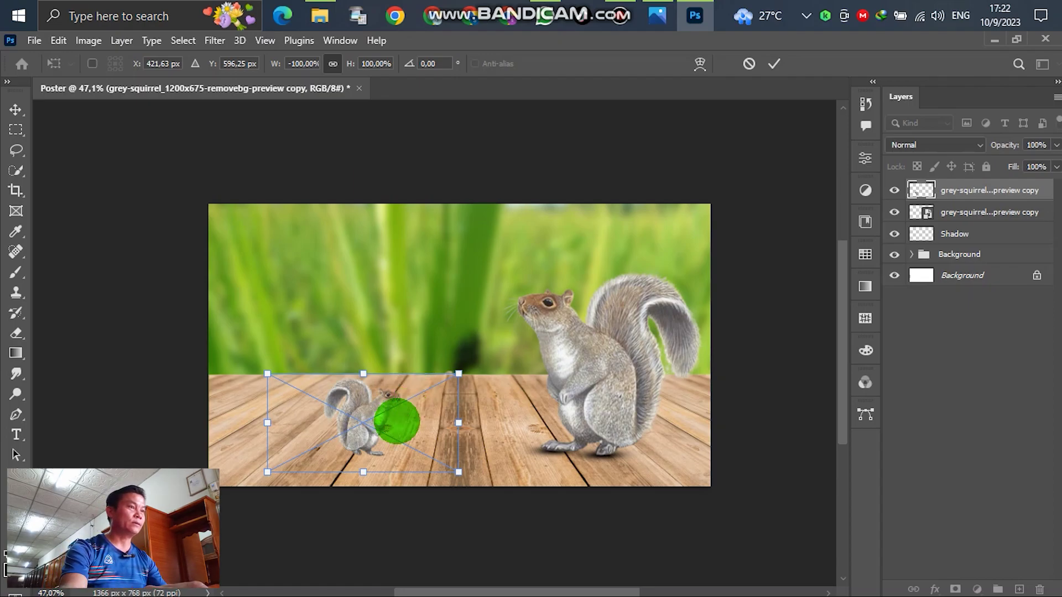
pyautogui.moveTo(358, 435); pyautogui.dragTo(274, 434)
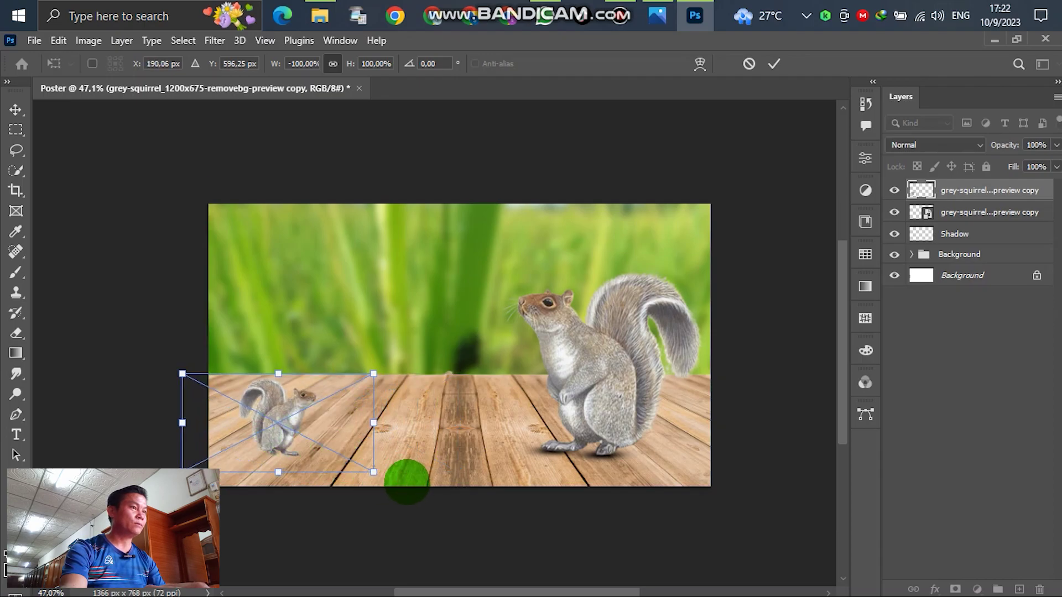
pyautogui.moveTo(408, 474); pyautogui.dragTo(390, 355)
pyautogui.moveTo(297, 417); pyautogui.dragTo(291, 419)
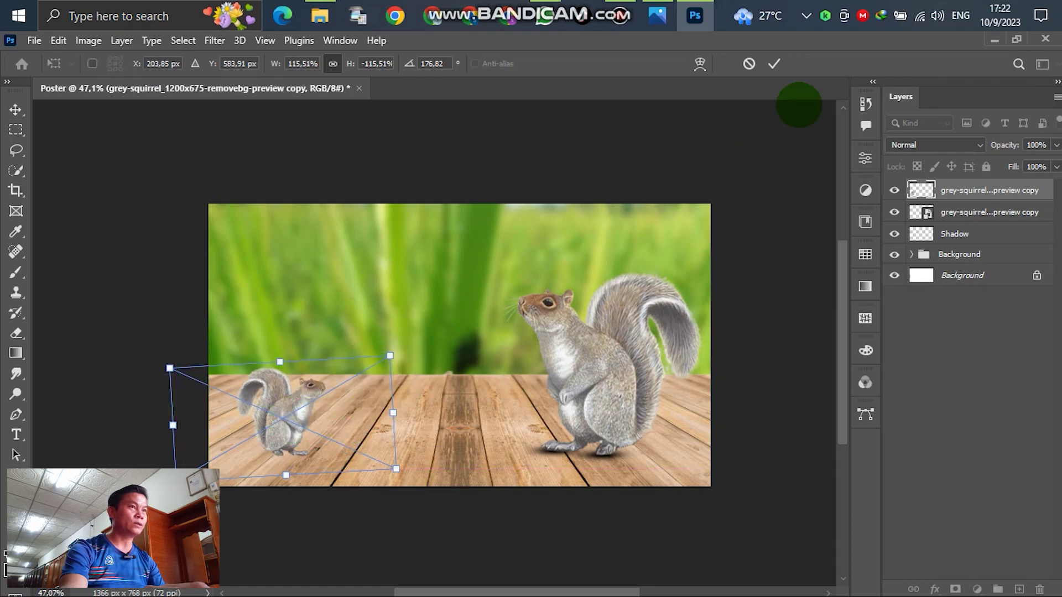
pyautogui.click(774, 64)
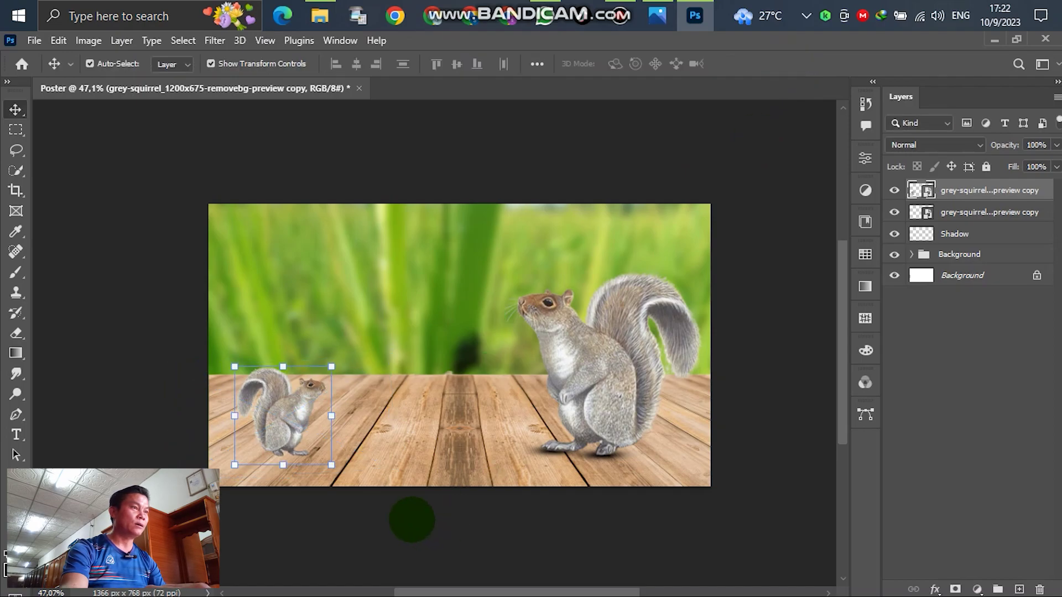
pyautogui.click(411, 517)
pyautogui.click(992, 195)
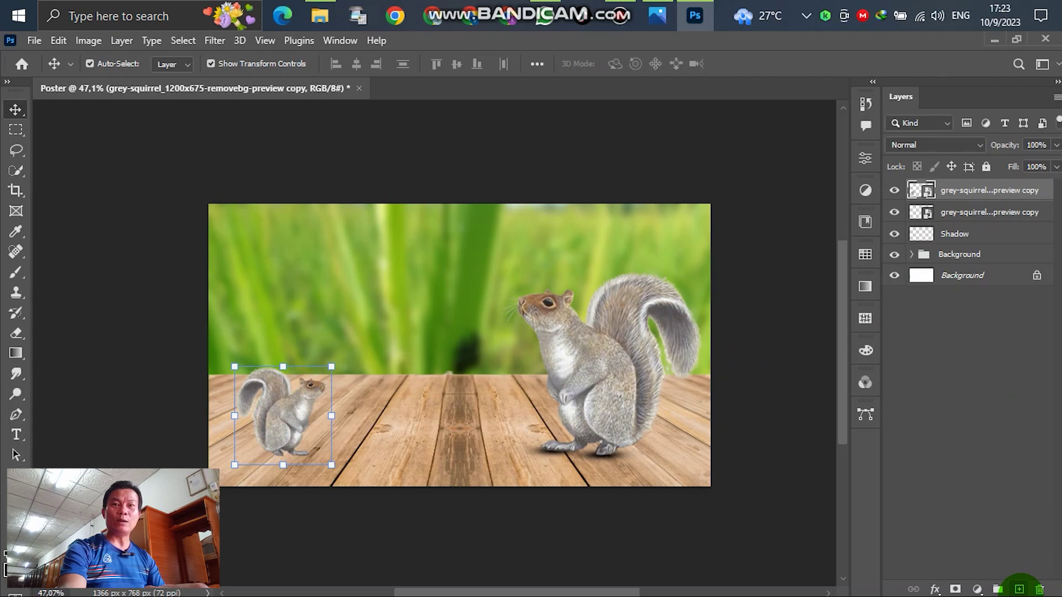
# Add a new Shadow 1 layer, shrink the brush, and move the layer below the small squirrel
pyautogui.click(1019, 589)
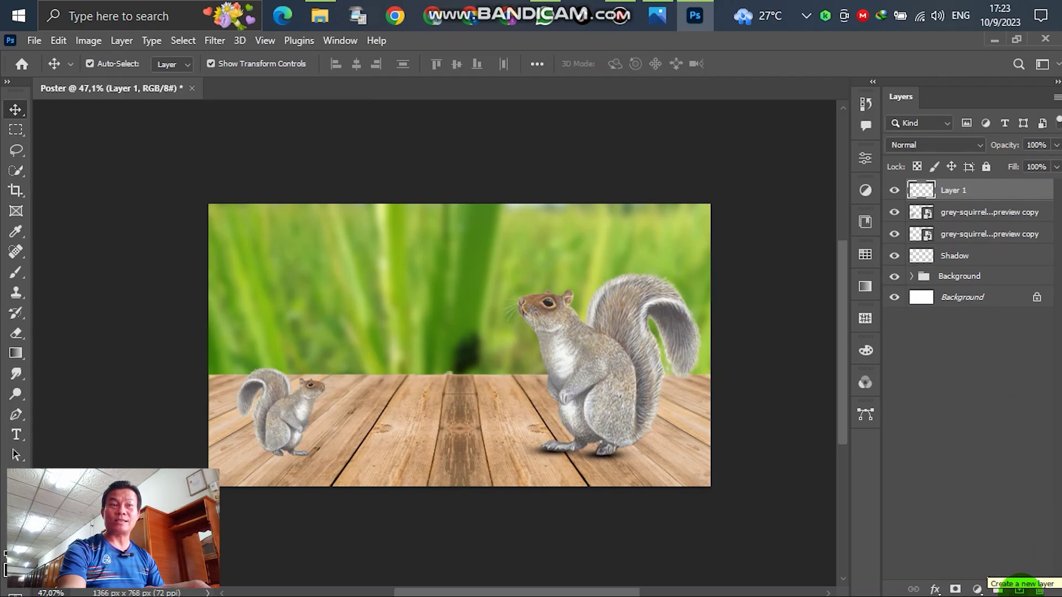
pyautogui.scroll(5, 280, 462)
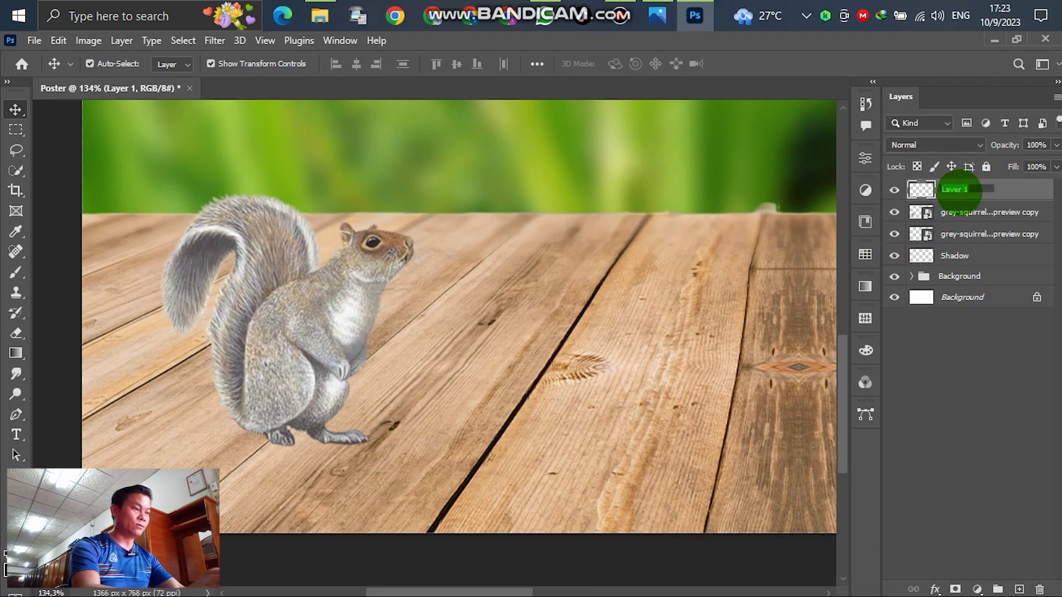
pyautogui.write('Shadow')
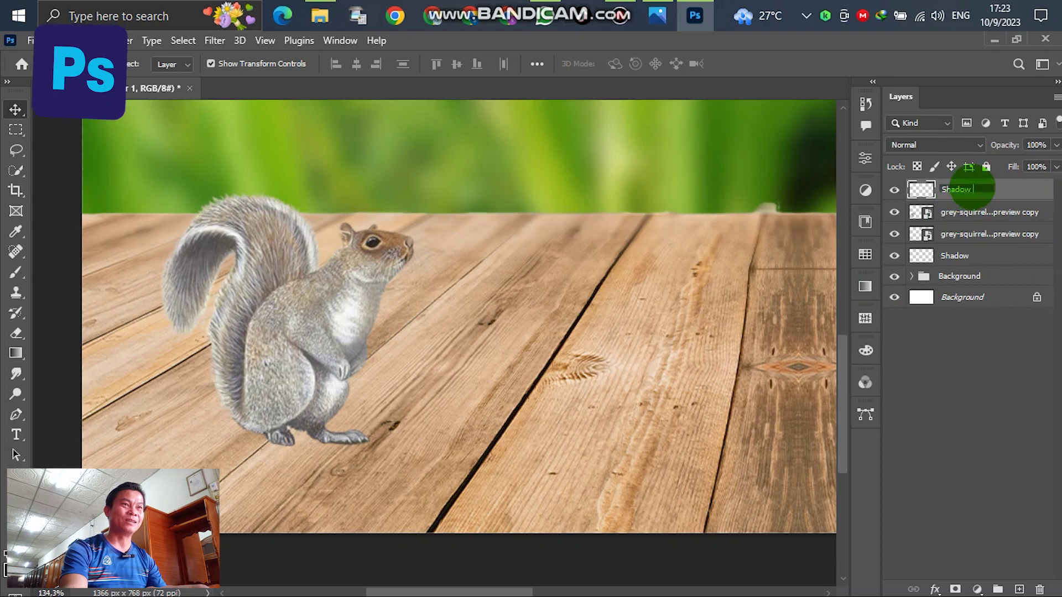
pyautogui.write('1')
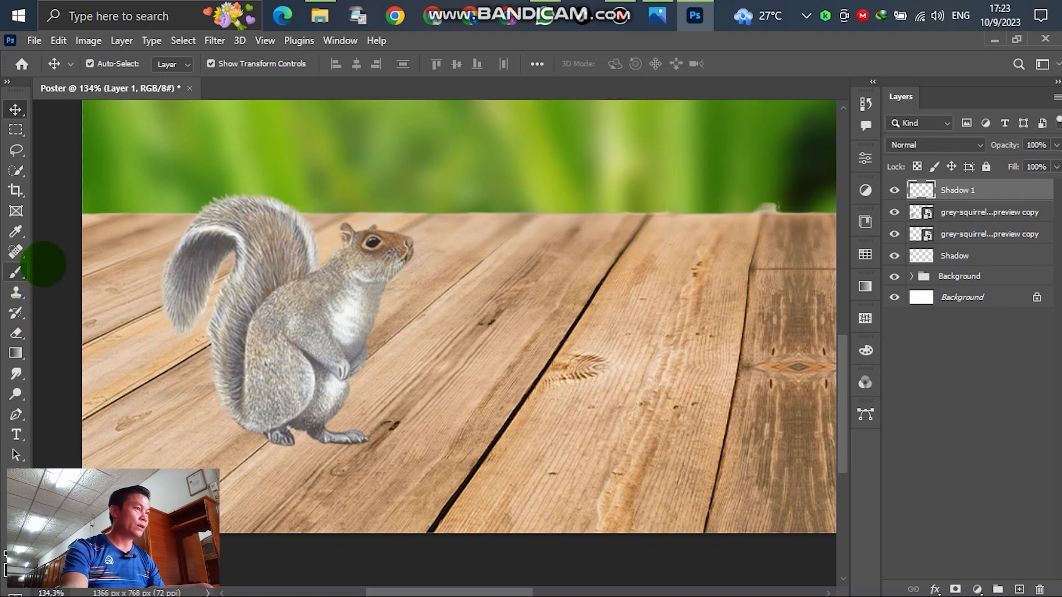
pyautogui.click(16, 273)
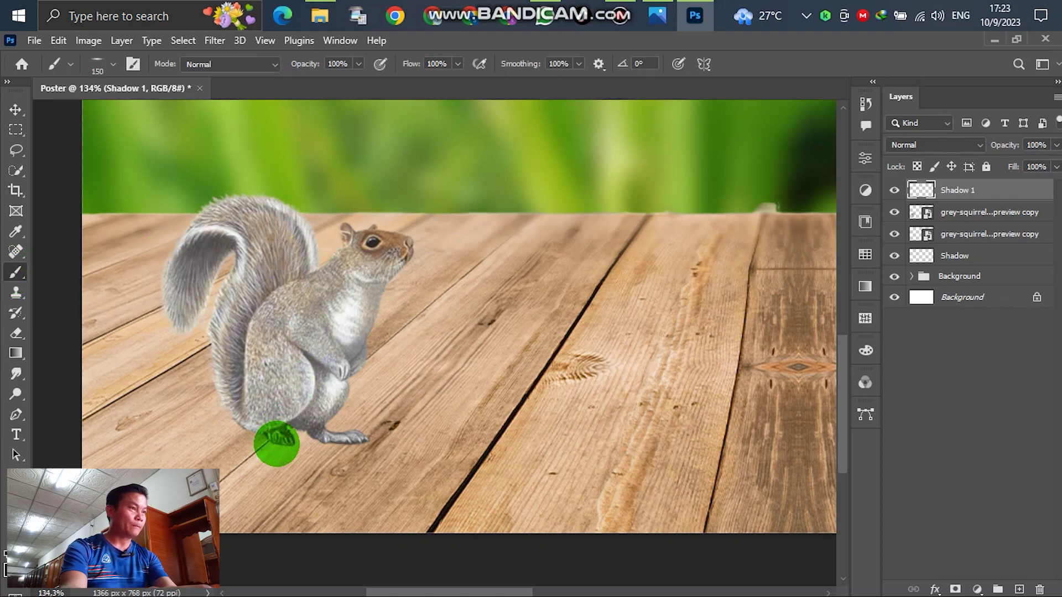
pyautogui.press('[')
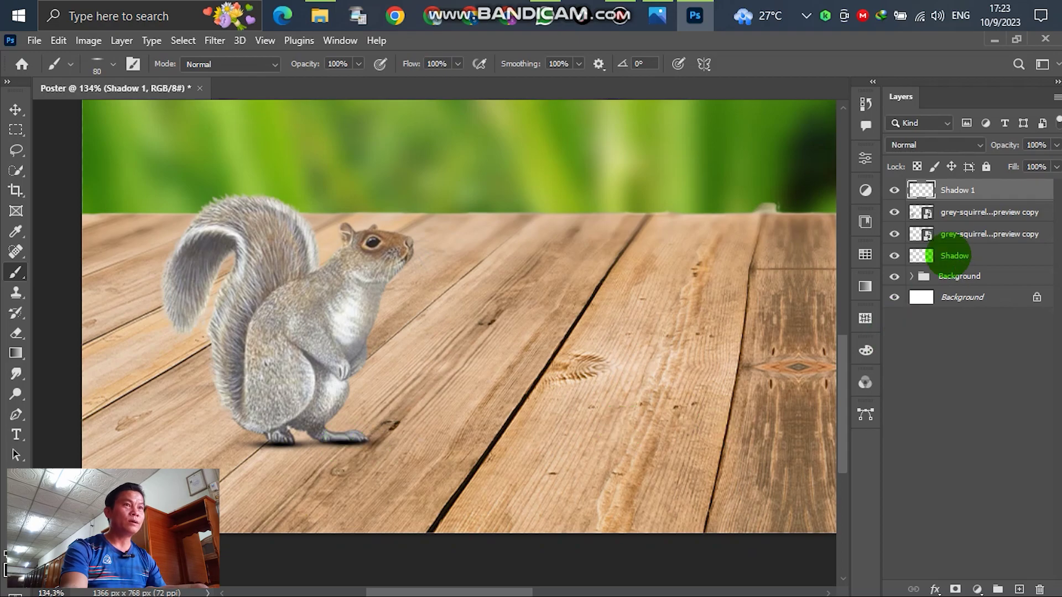
pyautogui.moveTo(971, 190); pyautogui.dragTo(974, 217)
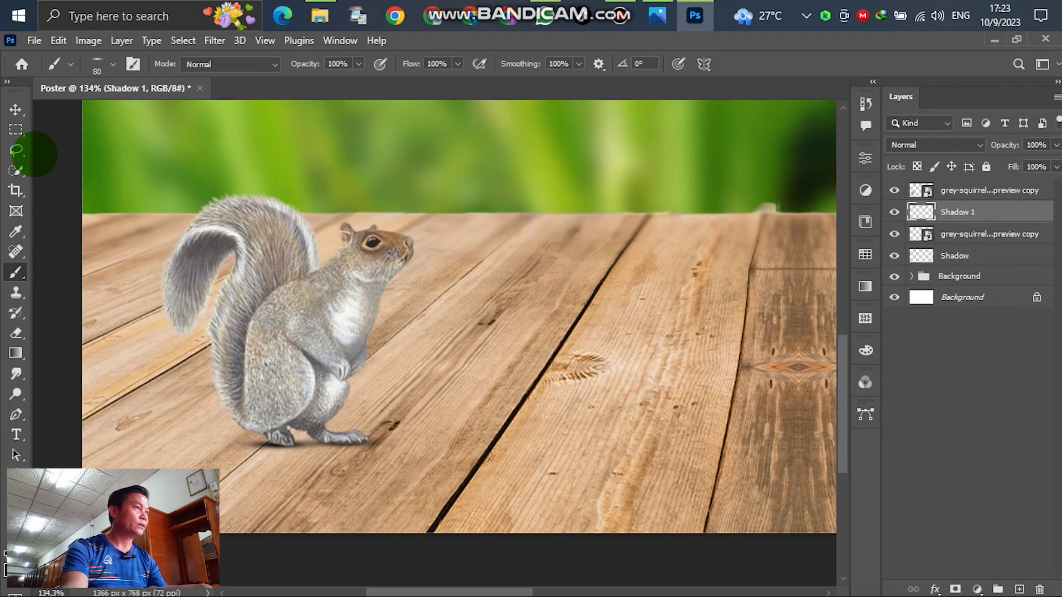
# Tilt, nudge down and right, and rotate Shadow 1 to lie flat on the tabletop
pyautogui.click(15, 109)
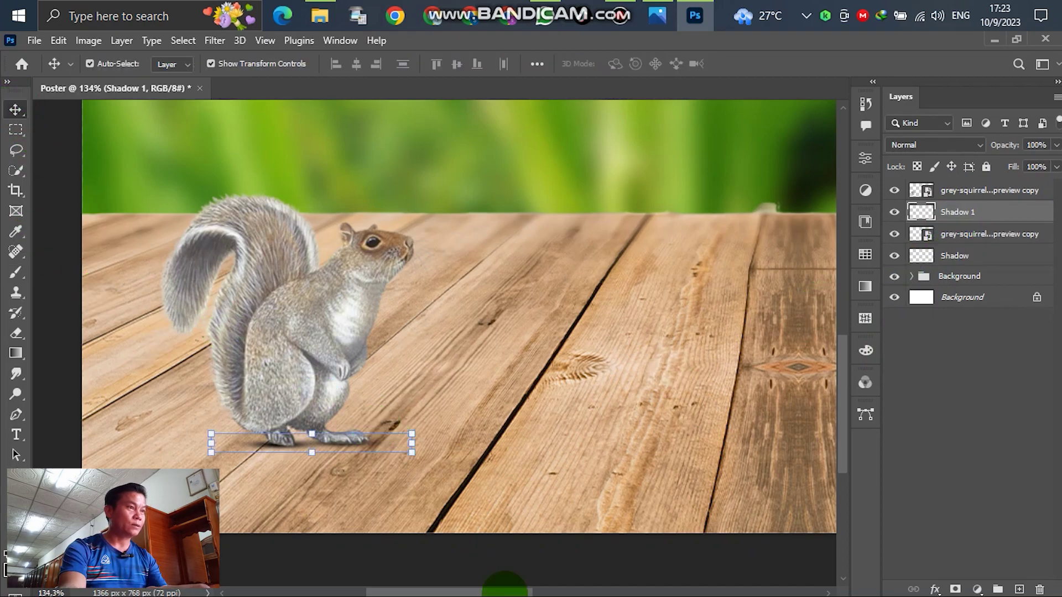
pyautogui.scroll(3, 351, 498)
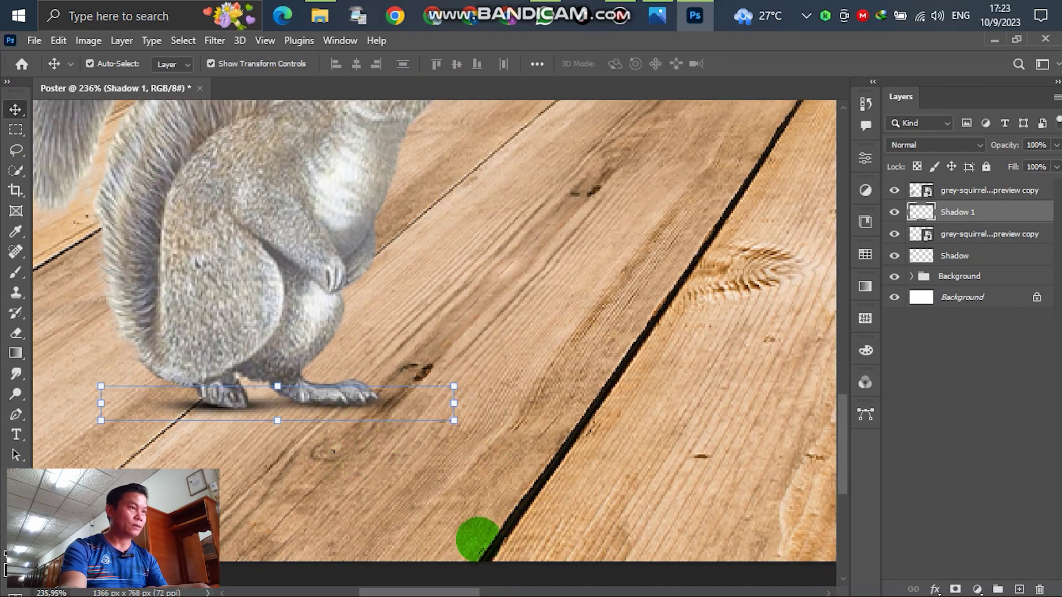
pyautogui.moveTo(465, 424); pyautogui.dragTo(467, 427)
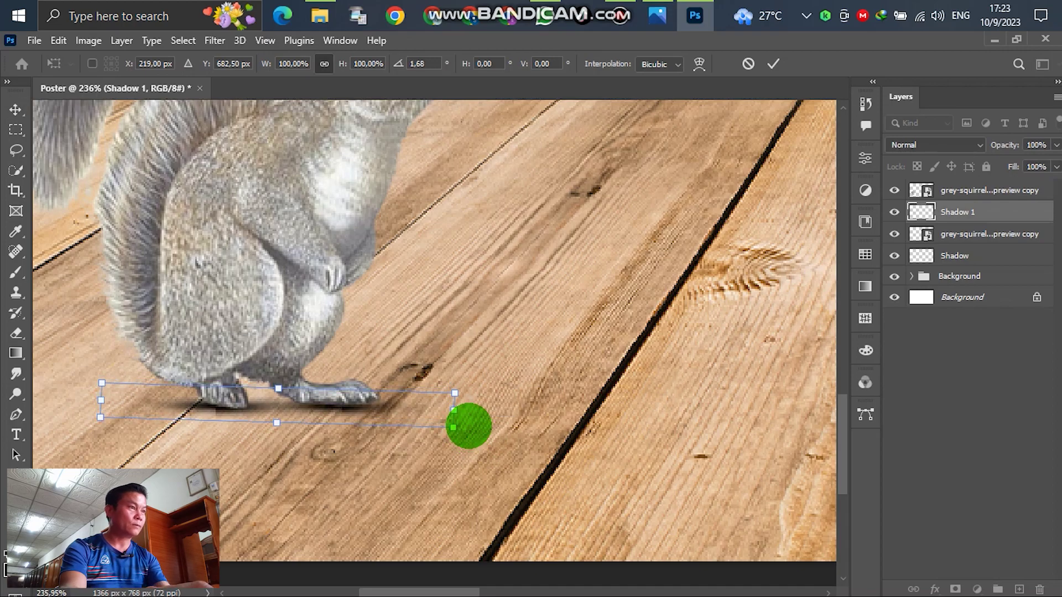
pyautogui.press('Down')
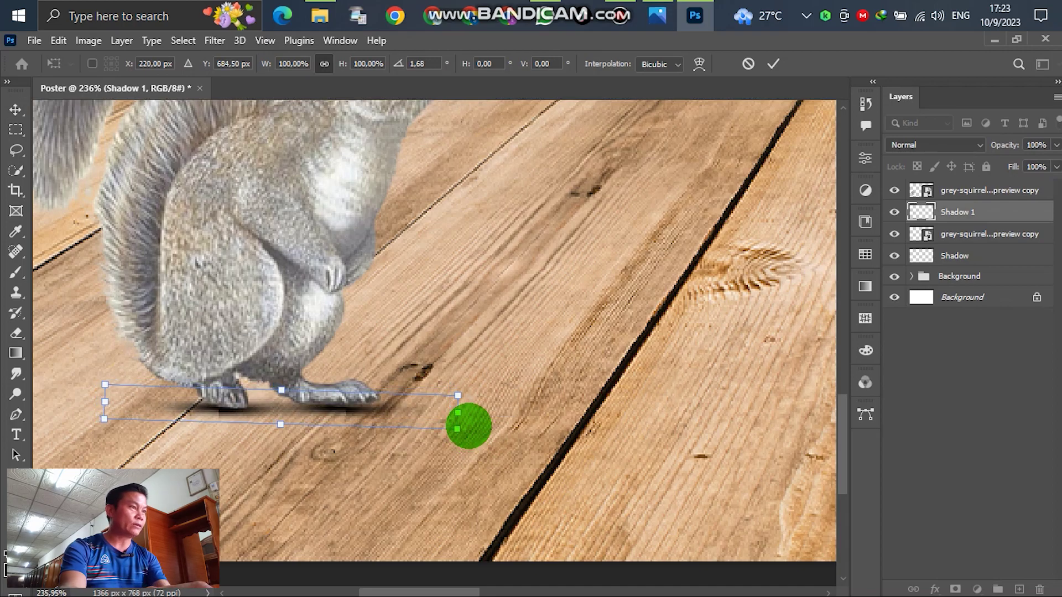
pyautogui.press('Right')
pyautogui.press('Right')
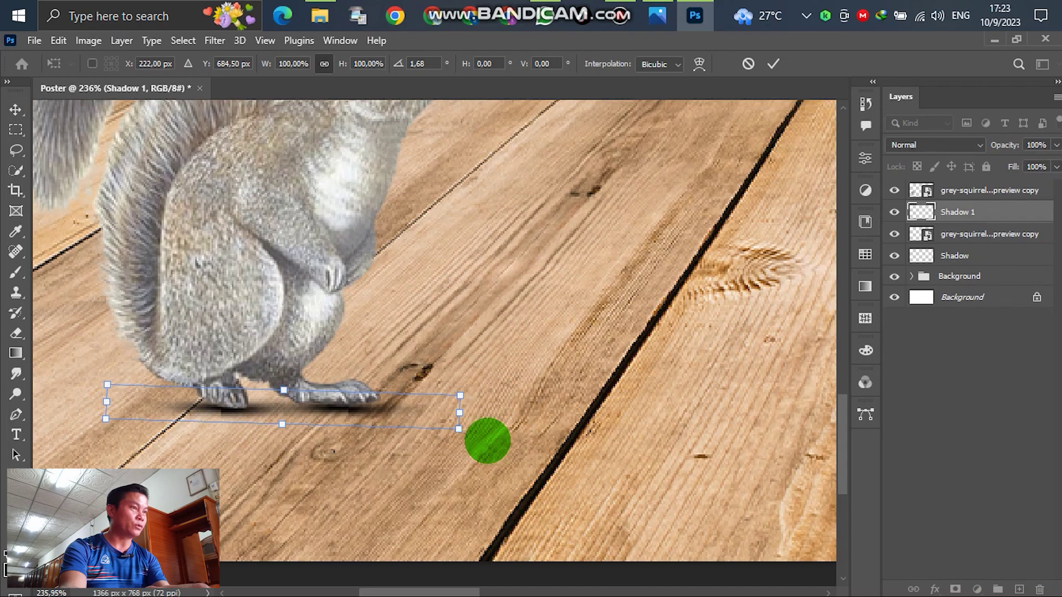
pyautogui.moveTo(487, 440); pyautogui.dragTo(490, 436)
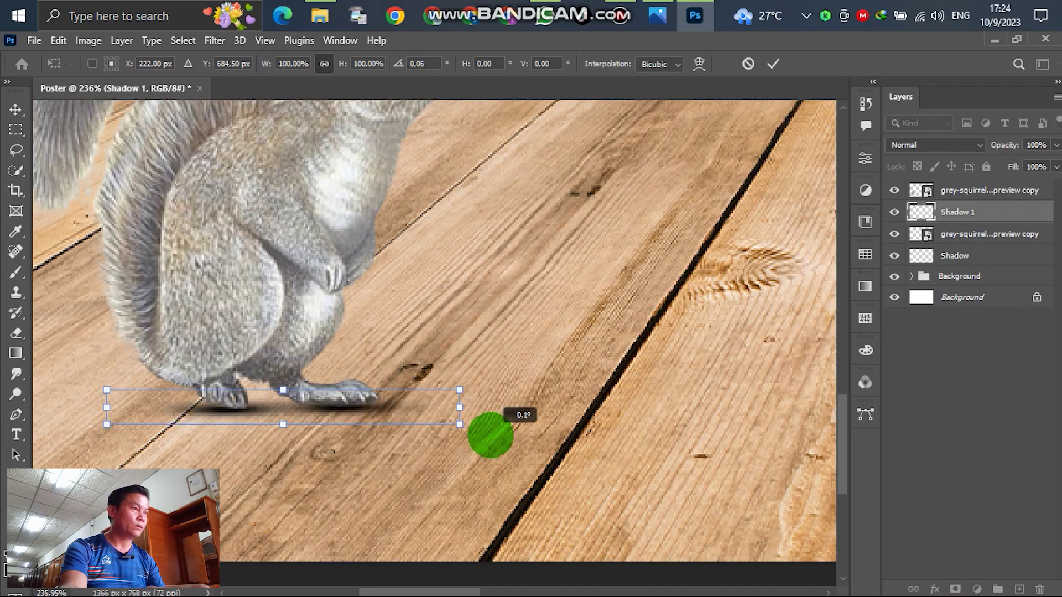
pyautogui.click(16, 109)
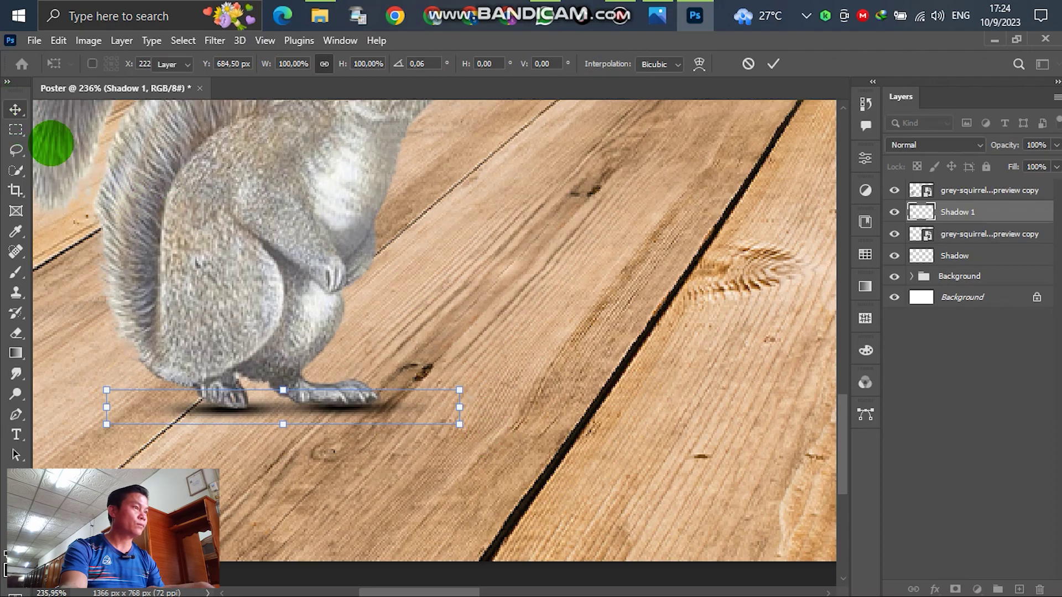
pyautogui.click(297, 441)
pyautogui.scroll(-5, 491, 360)
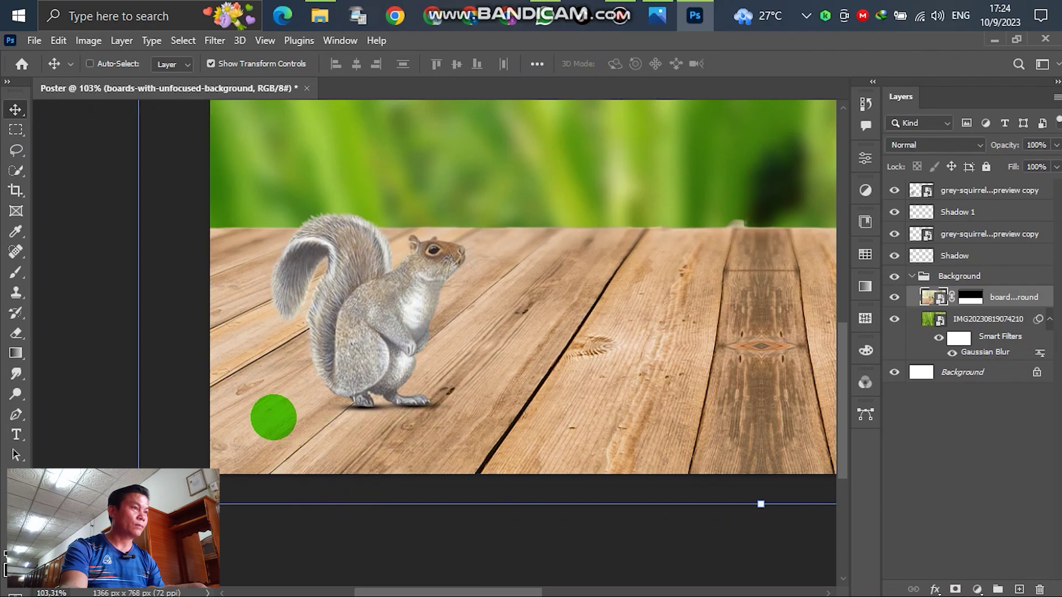
pyautogui.scroll(-1, 276, 415)
pyautogui.scroll(-3, 482, 396)
pyautogui.scroll(-1, 303, 391)
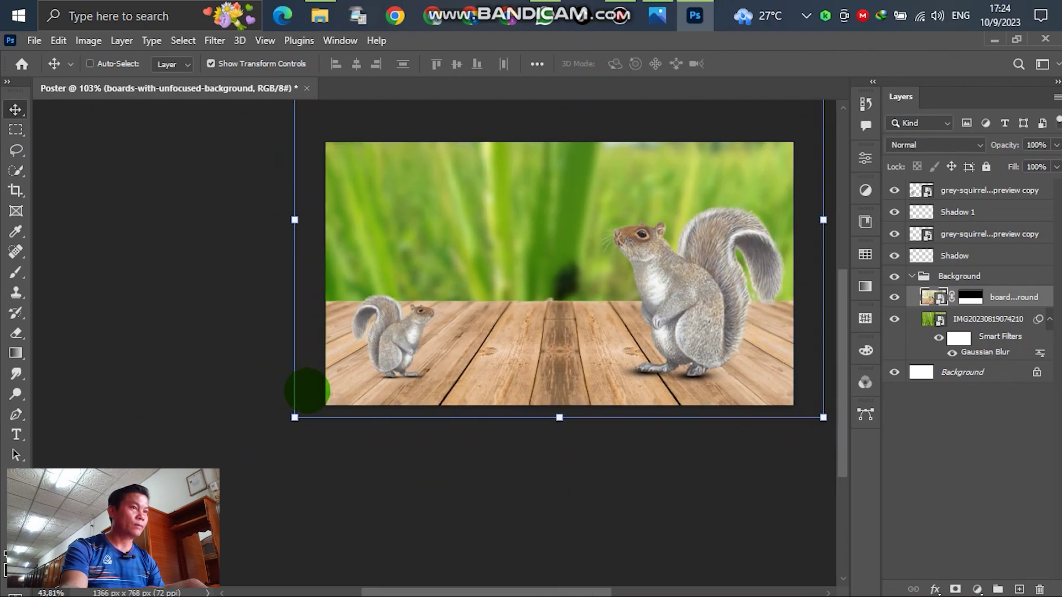
pyautogui.scroll(-2, 614, 287)
pyautogui.scroll(3, 550, 272)
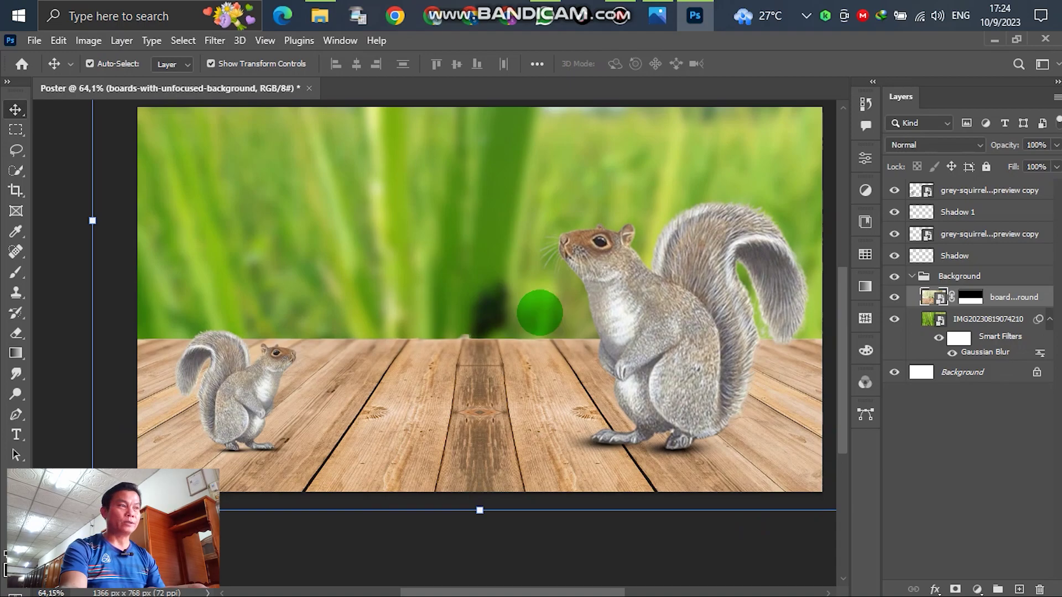
pyautogui.click(255, 380)
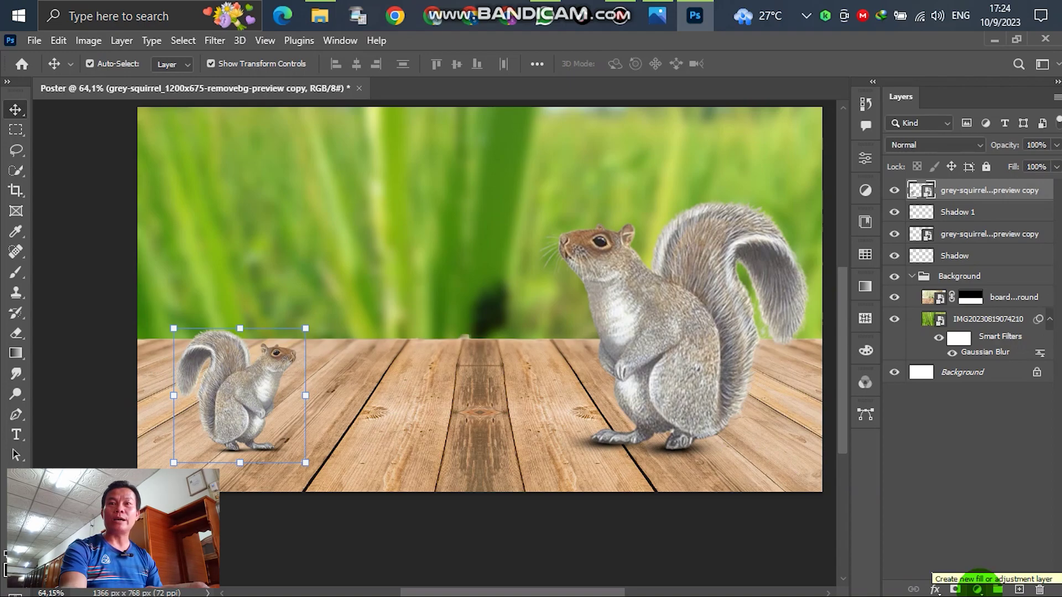
# Add a Hue/Saturation adjustment layer clipped to the small squirrel layer
pyautogui.click(977, 590)
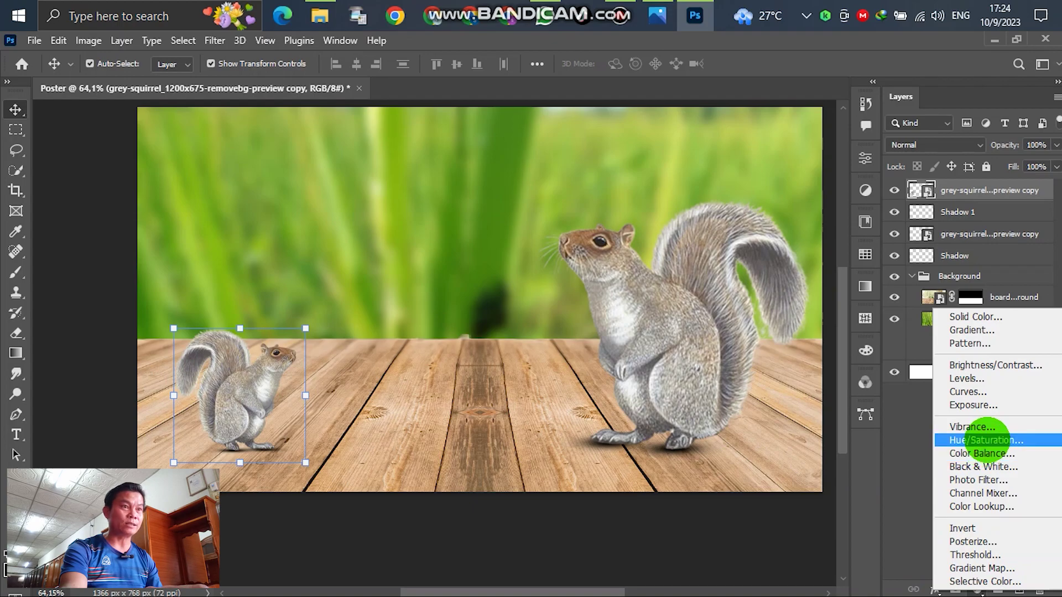
pyautogui.click(980, 439)
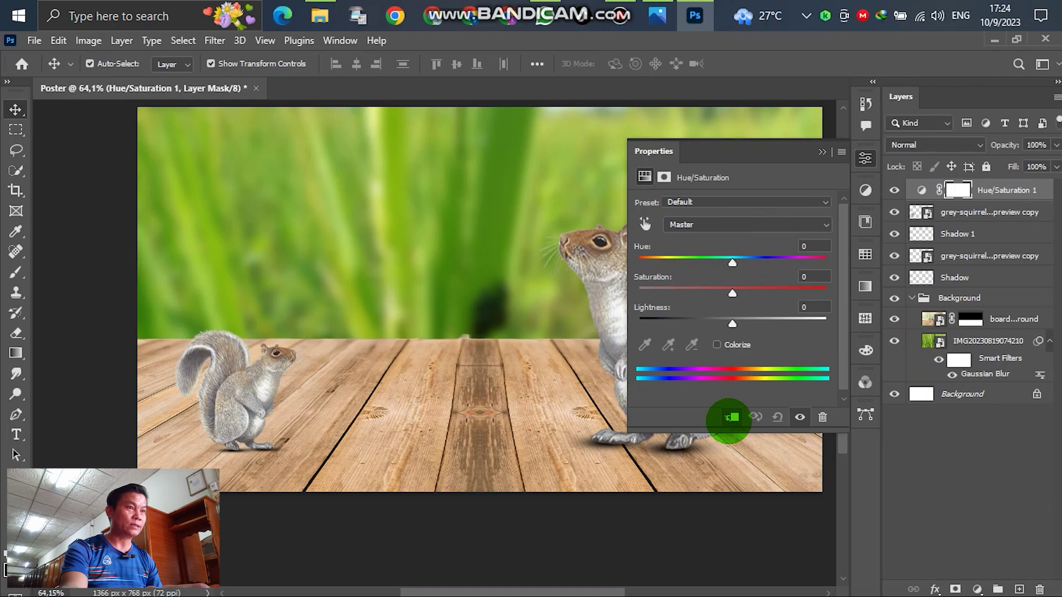
pyautogui.click(731, 417)
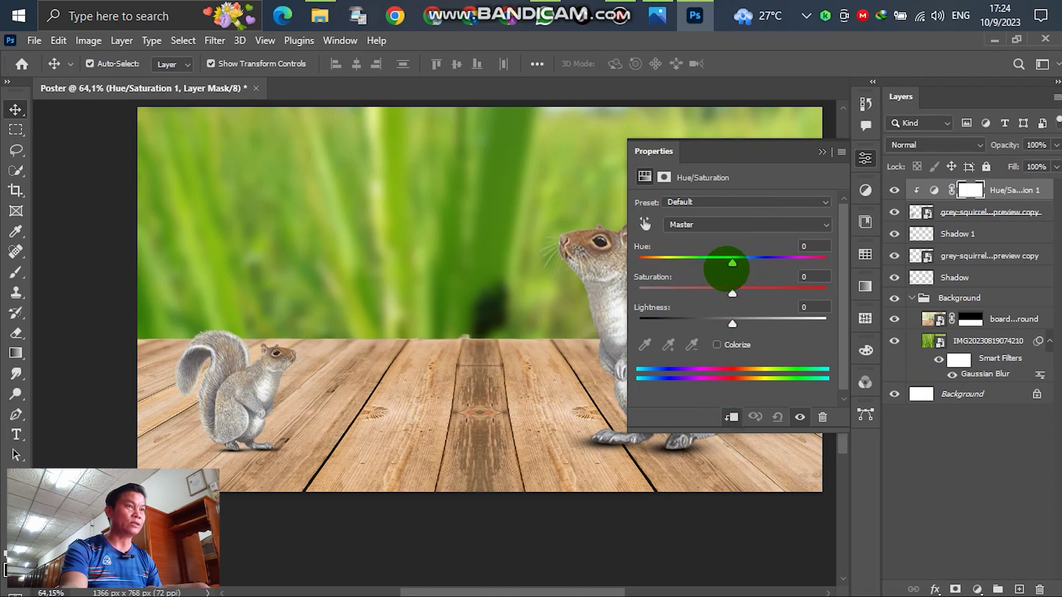
# Set Hue -38, Saturation +59 and Lightness -2 for a reddish-pink squirrel, then close Properties
pyautogui.moveTo(729, 262); pyautogui.dragTo(699, 269)
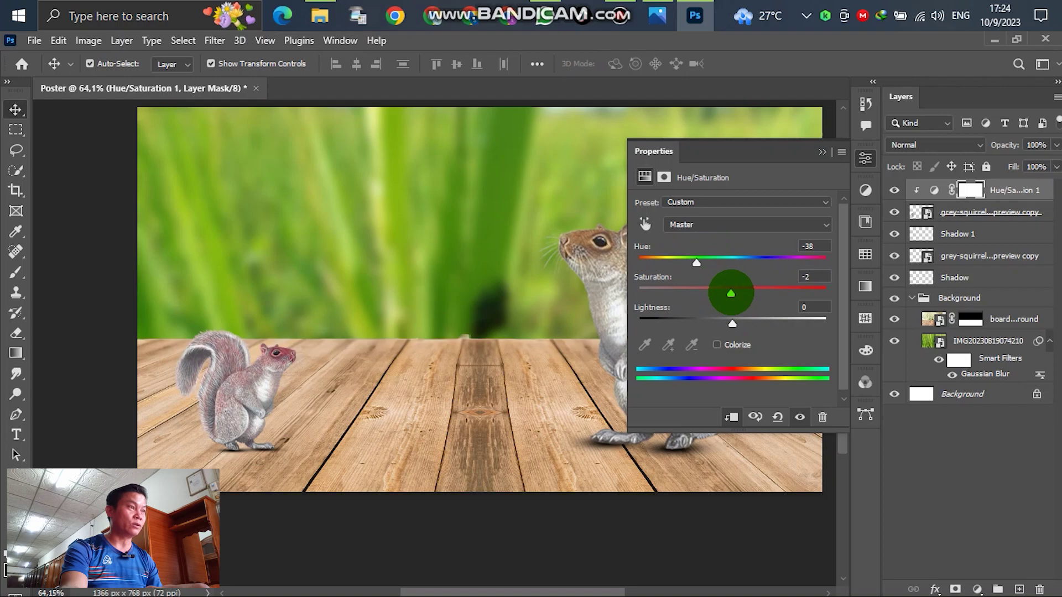
pyautogui.moveTo(731, 292); pyautogui.dragTo(772, 292)
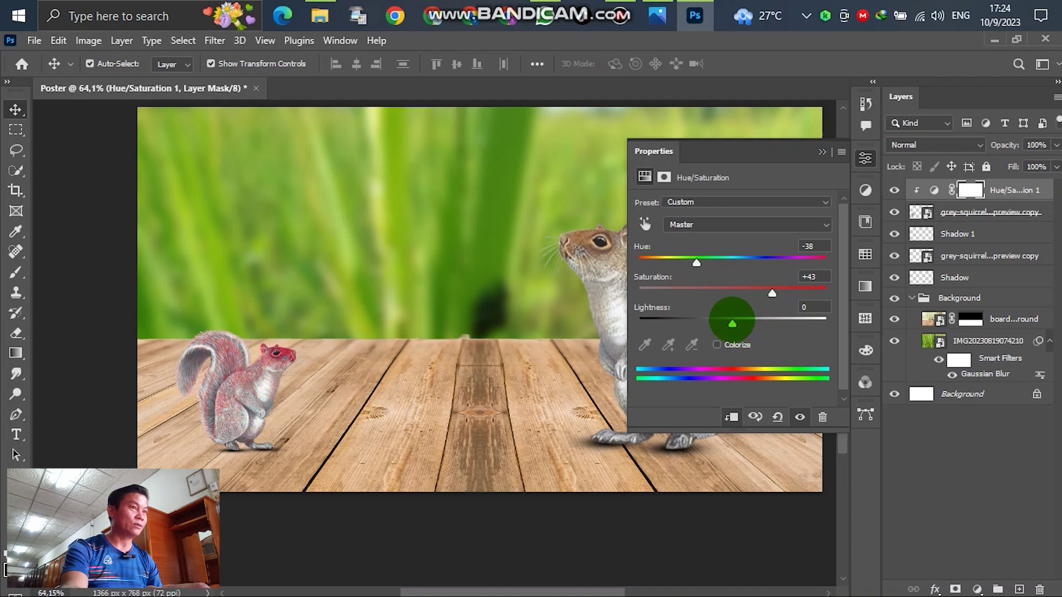
pyautogui.moveTo(731, 324)
pyautogui.mouseDown()
pyautogui.moveTo(790, 324)
pyautogui.moveTo(731, 324)
pyautogui.mouseUp()
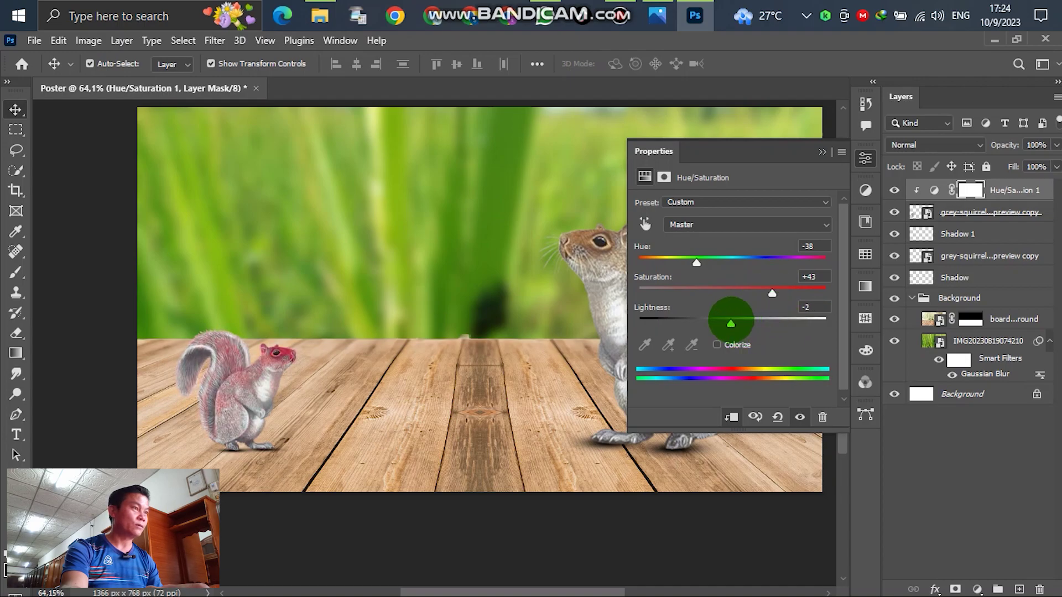
pyautogui.moveTo(772, 293)
pyautogui.mouseDown()
pyautogui.moveTo(805, 292)
pyautogui.moveTo(789, 293)
pyautogui.mouseUp()
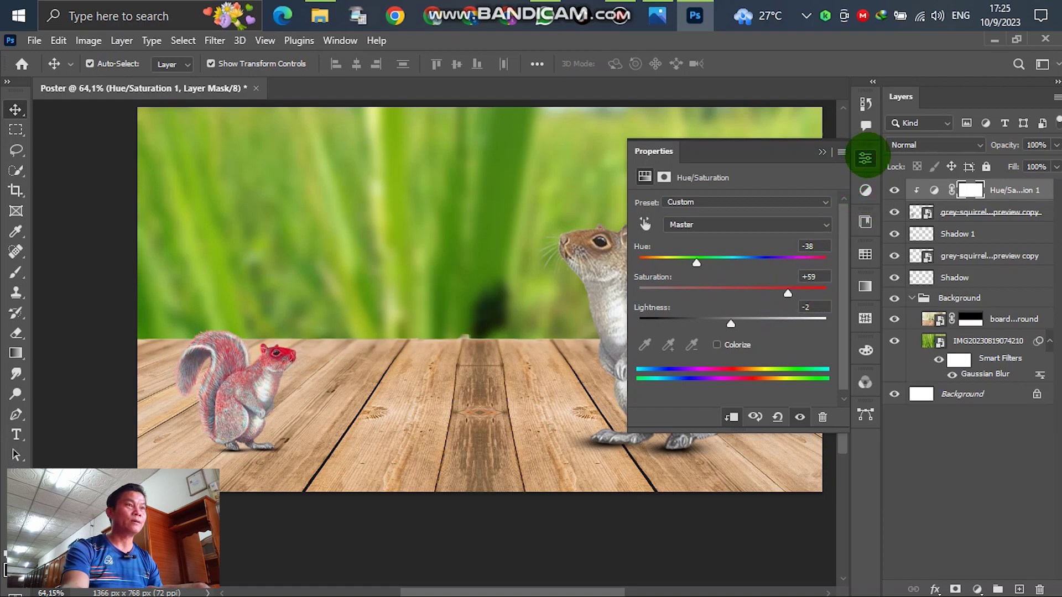
pyautogui.click(866, 158)
pyautogui.click(684, 519)
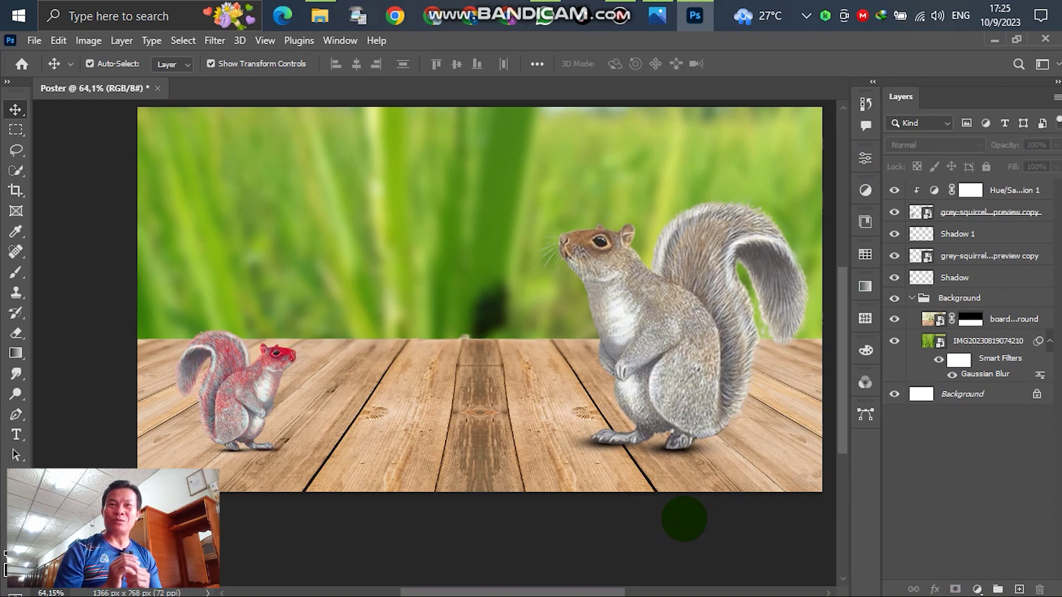
pyautogui.scroll(-1, 425, 329)
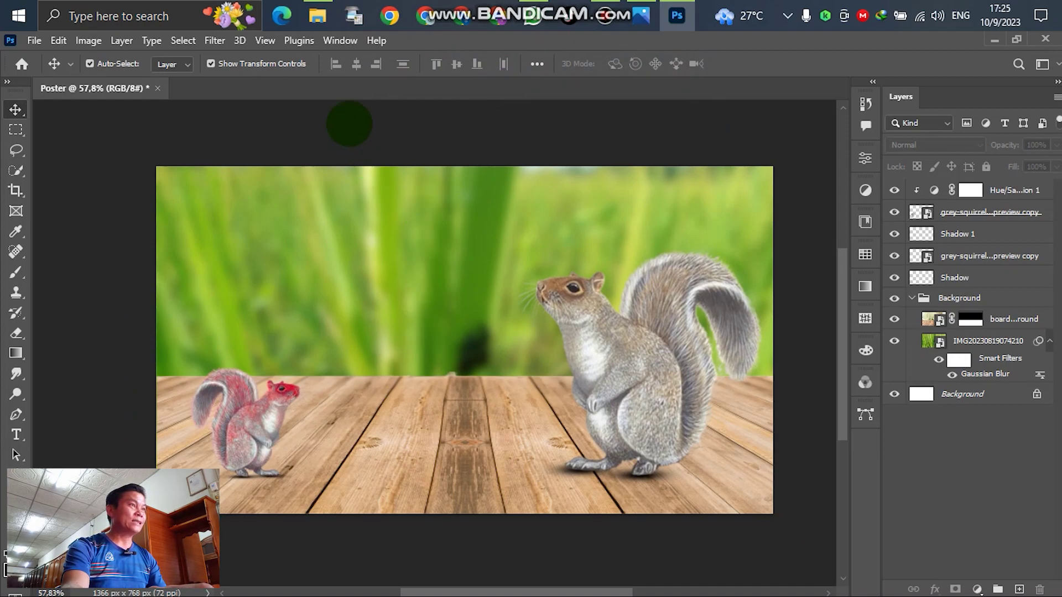
# Drag the Peanut-PNG-Pic image from File Explorer into the Photoshop canvas
pyautogui.click(318, 16)
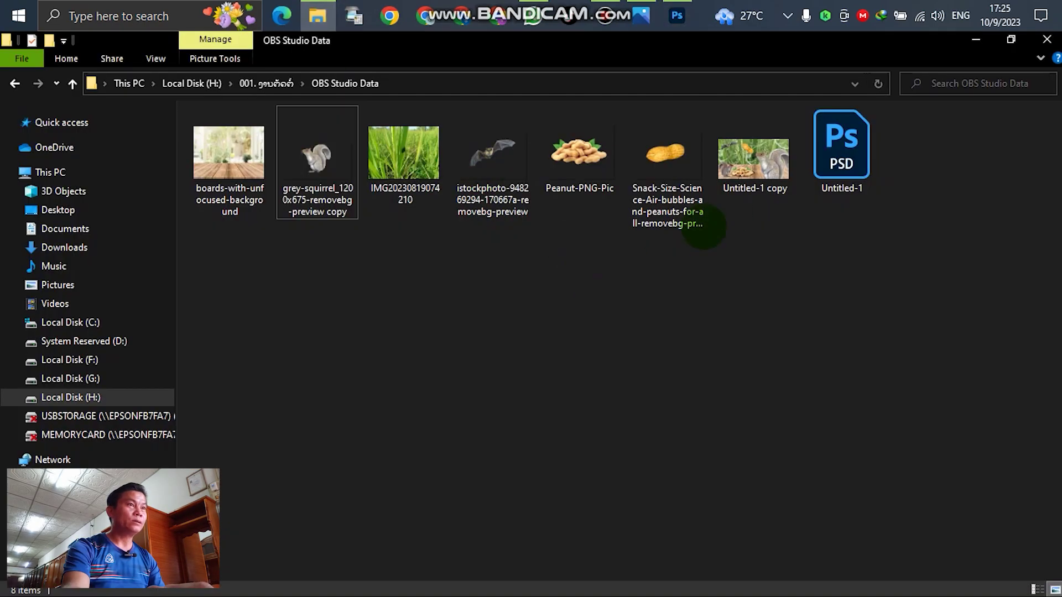
pyautogui.moveTo(736, 161); pyautogui.dragTo(421, 469)
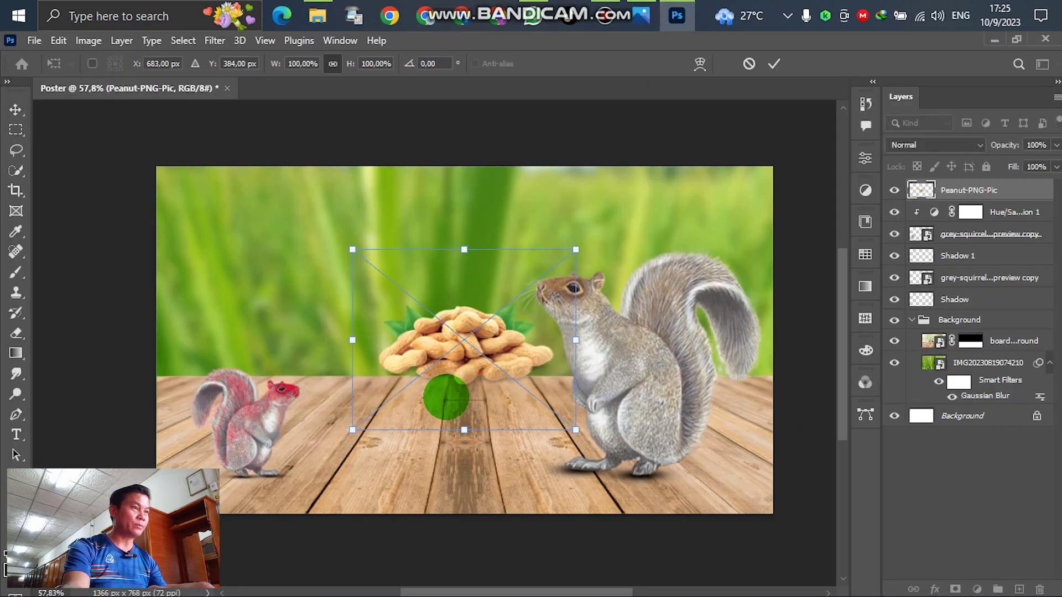
# Move the peanut pile down onto the tabletop between the squirrels and commit the placement
pyautogui.moveTo(451, 346); pyautogui.dragTo(409, 446)
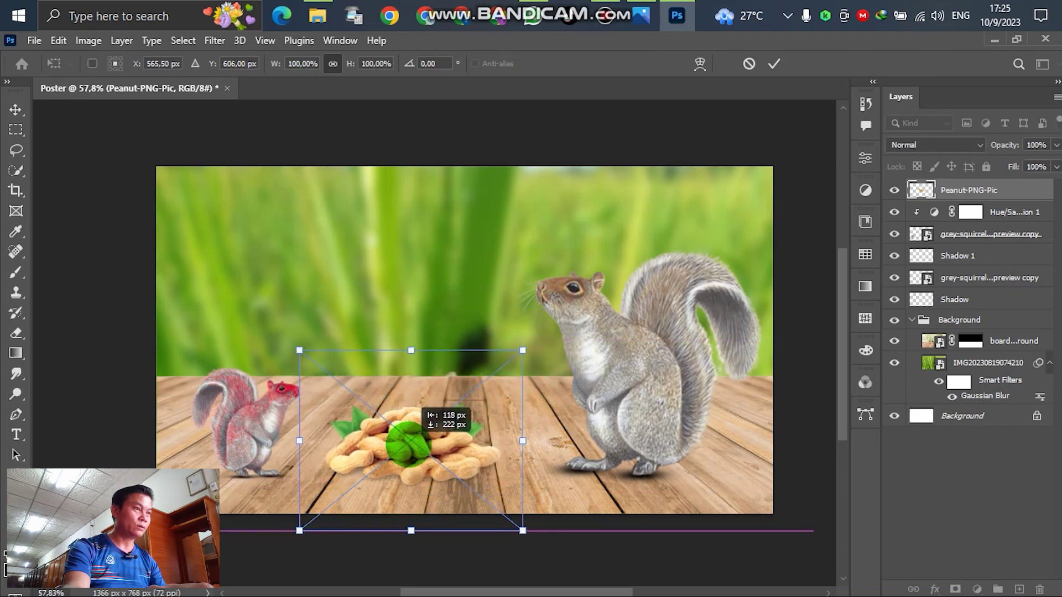
pyautogui.click(773, 63)
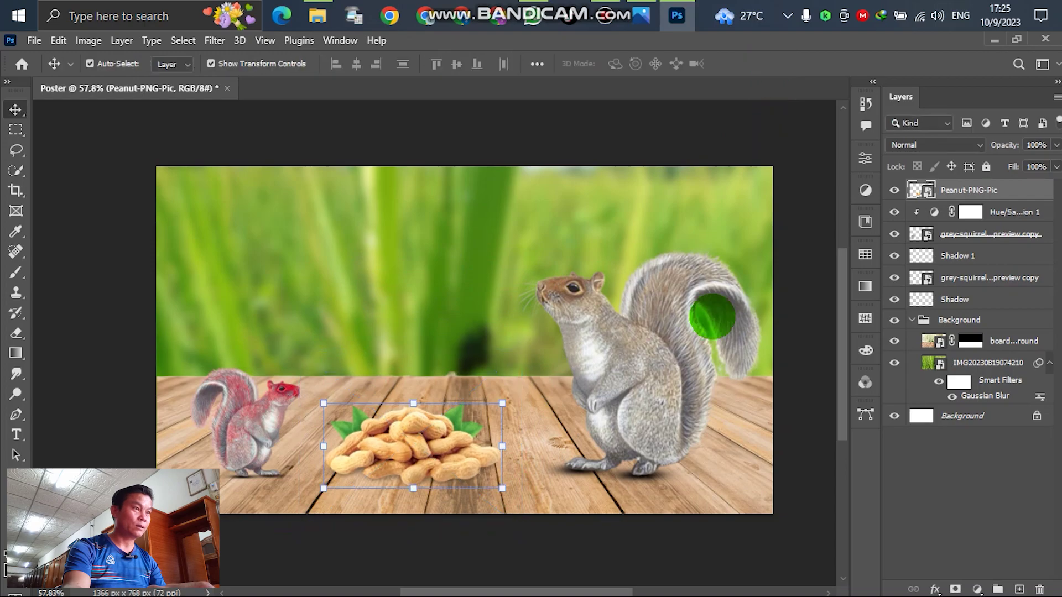
pyautogui.click(565, 548)
pyautogui.click(438, 455)
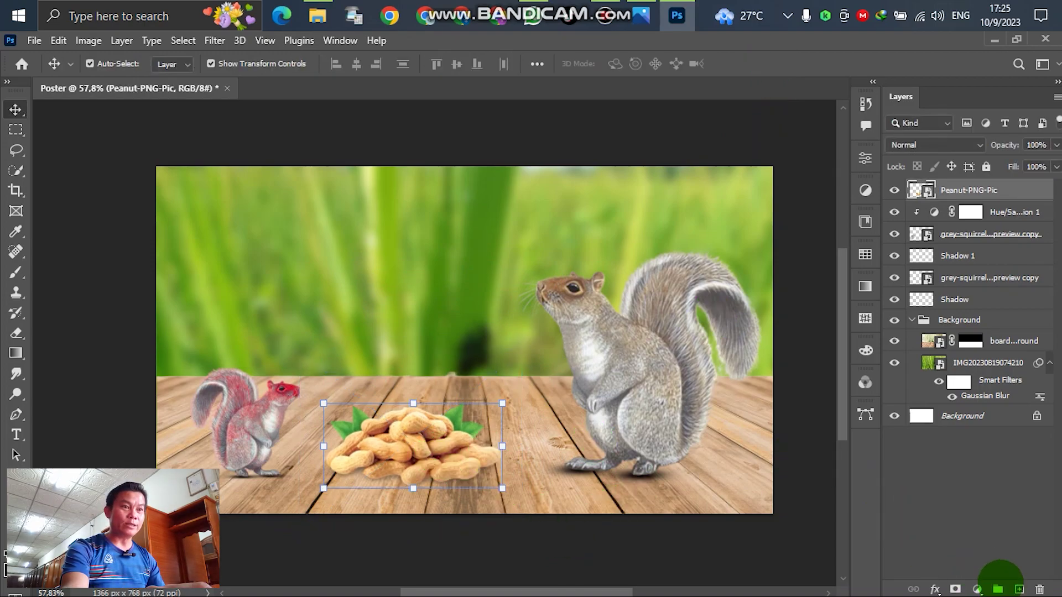
# Create a new empty layer named Shadow
pyautogui.click(1019, 589)
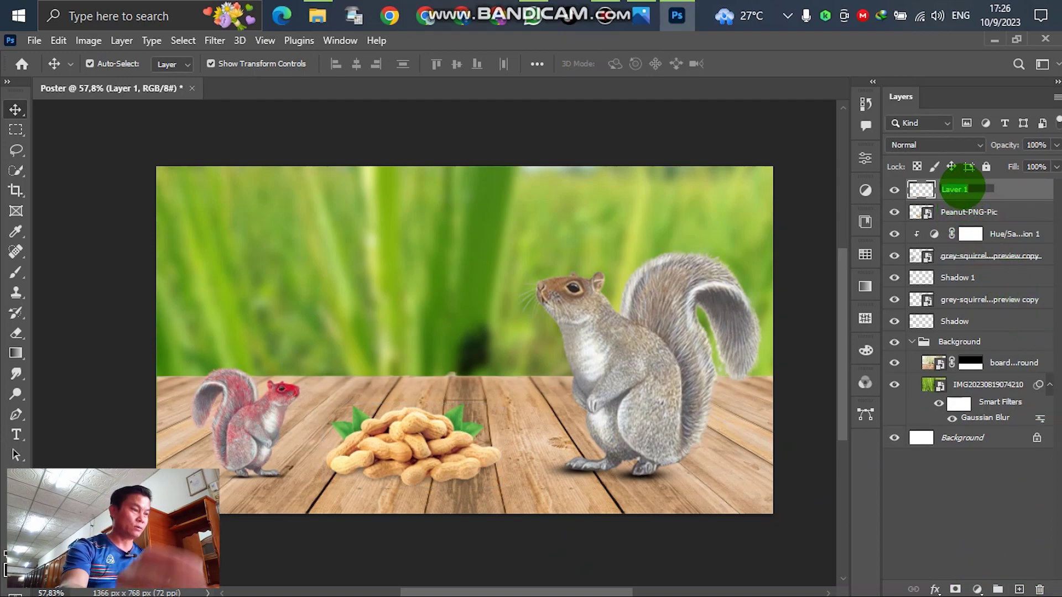
pyautogui.write('Sha')
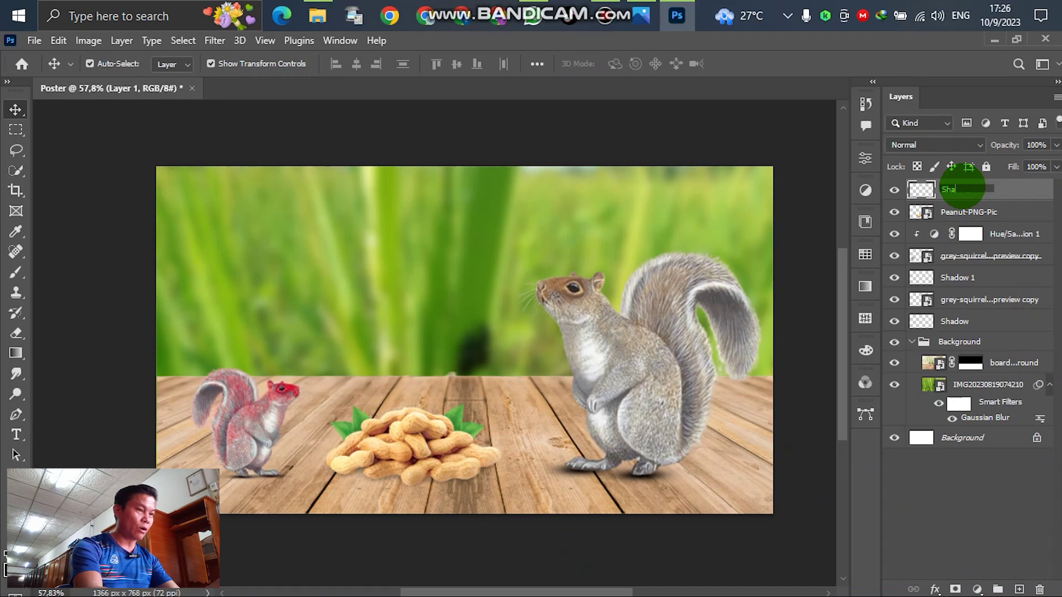
pyautogui.write('dow')
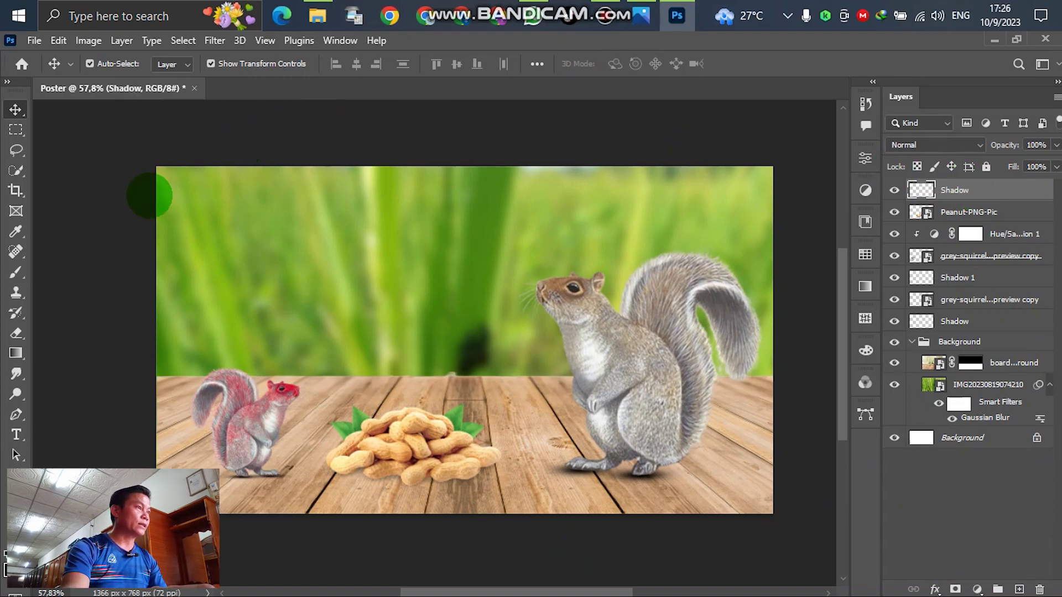
pyautogui.click(15, 272)
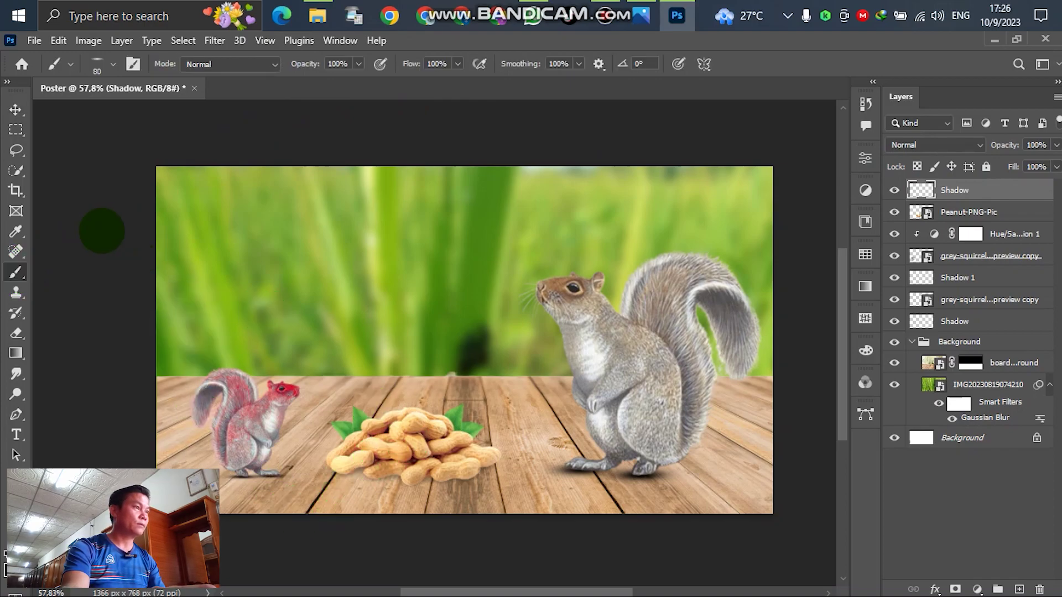
# Set up a round brush tip for the shadow, undoing a trial stroke
pyautogui.rightClick(102, 232)
pyautogui.click(107, 63)
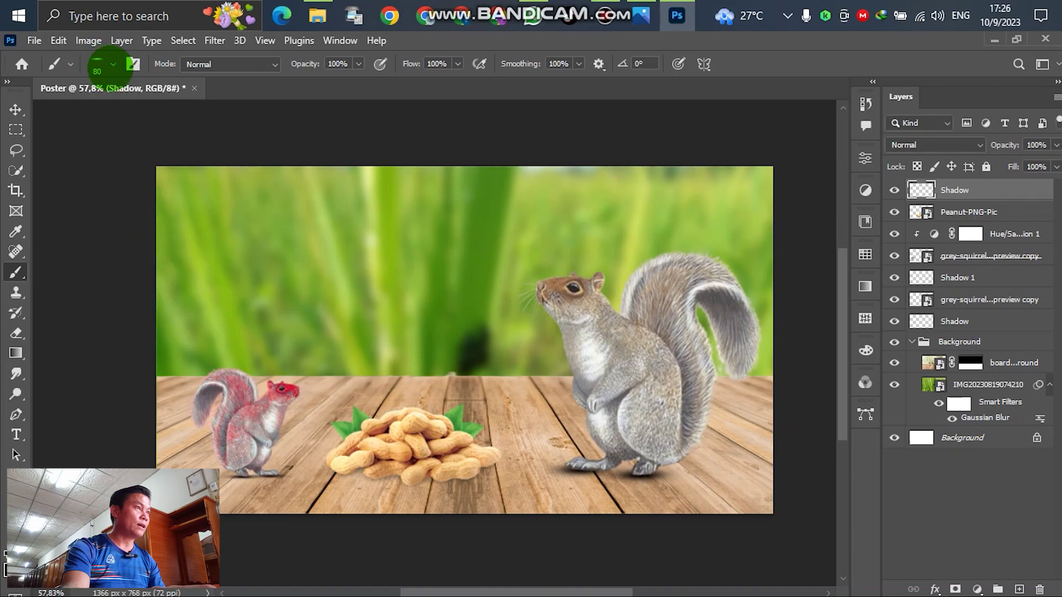
pyautogui.click(113, 64)
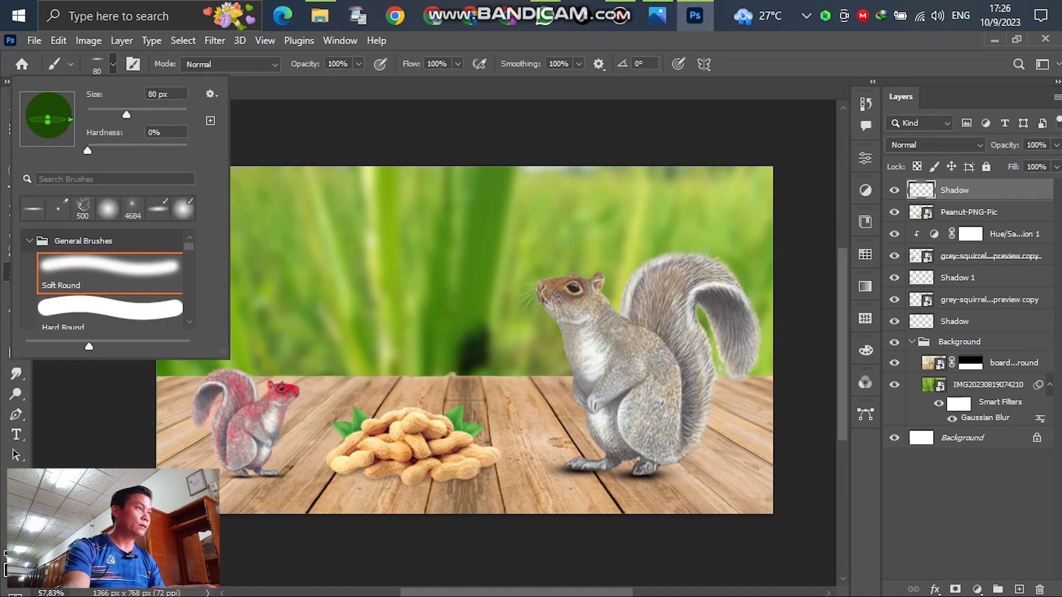
pyautogui.moveTo(48, 113)
pyautogui.mouseDown()
pyautogui.moveTo(76, 105)
pyautogui.moveTo(107, 121)
pyautogui.mouseUp()
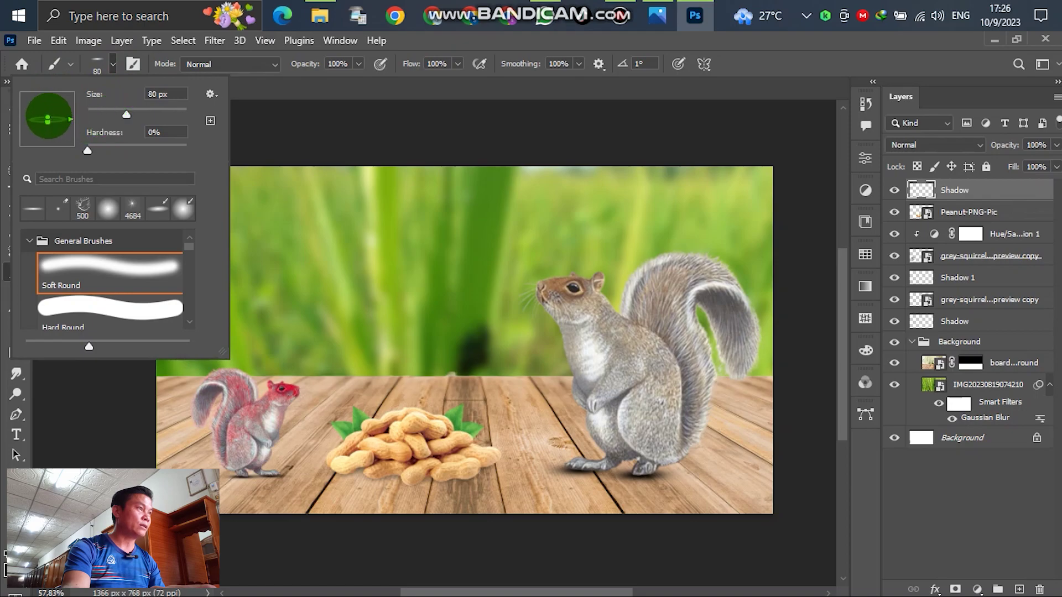
pyautogui.moveTo(48, 119); pyautogui.dragTo(47, 76)
pyautogui.click(113, 64)
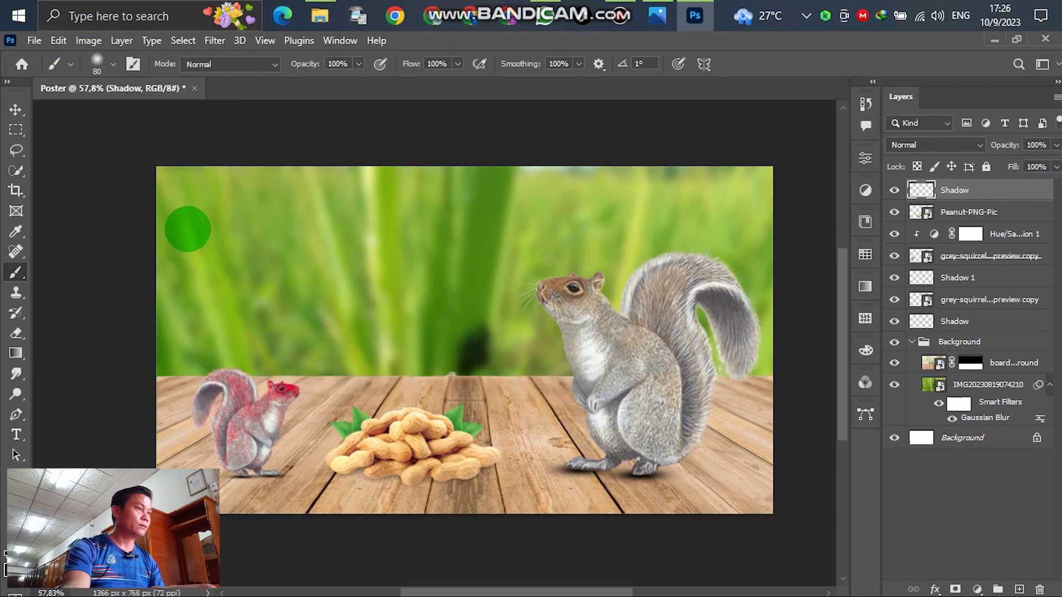
pyautogui.scroll(5, 375, 494)
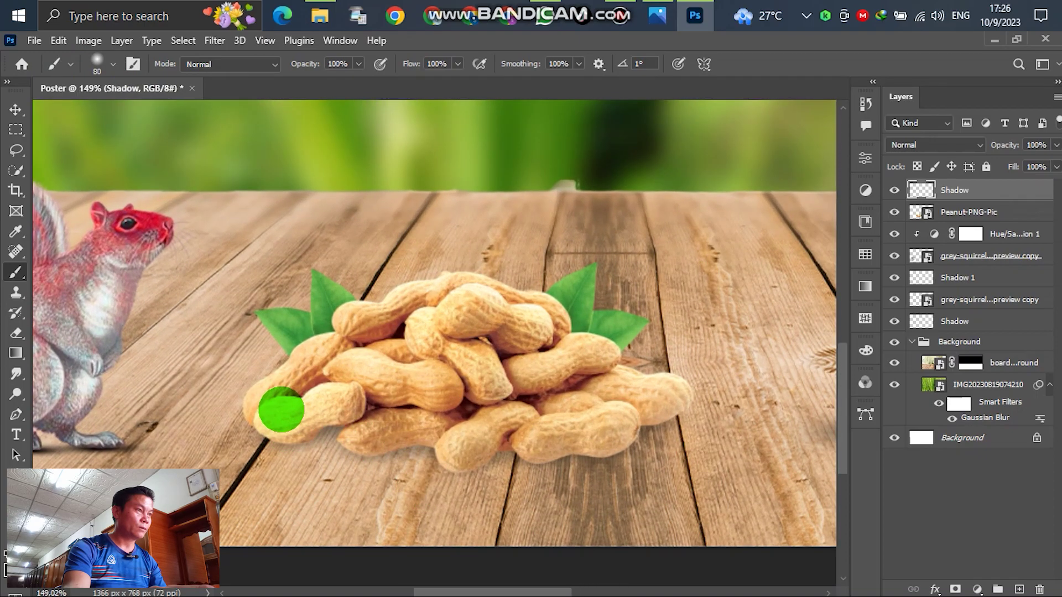
pyautogui.moveTo(280, 409); pyautogui.dragTo(290, 414)
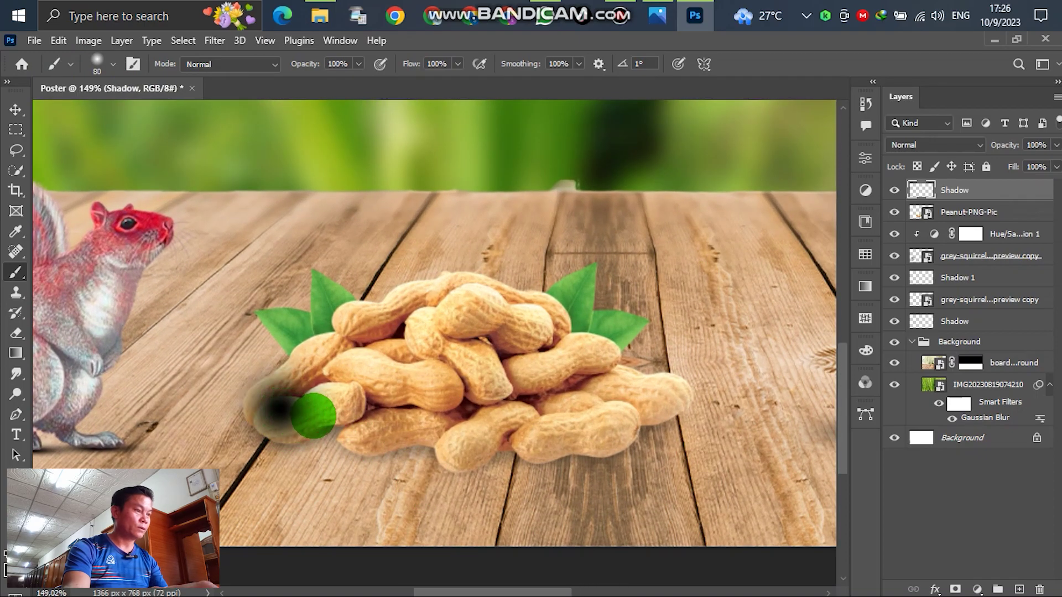
pyautogui.hotkey('ctrl', 'z')
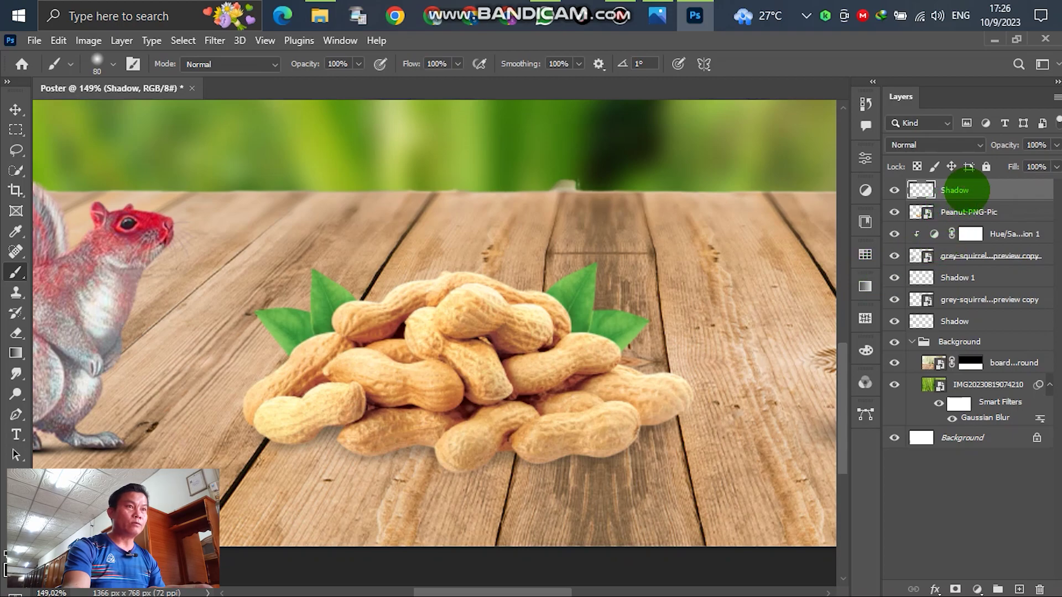
# Move Shadow below Peanut-PNG-Pic, paint black under the peanuts, and stretch it to 106.10% height
pyautogui.moveTo(965, 190); pyautogui.dragTo(965, 213)
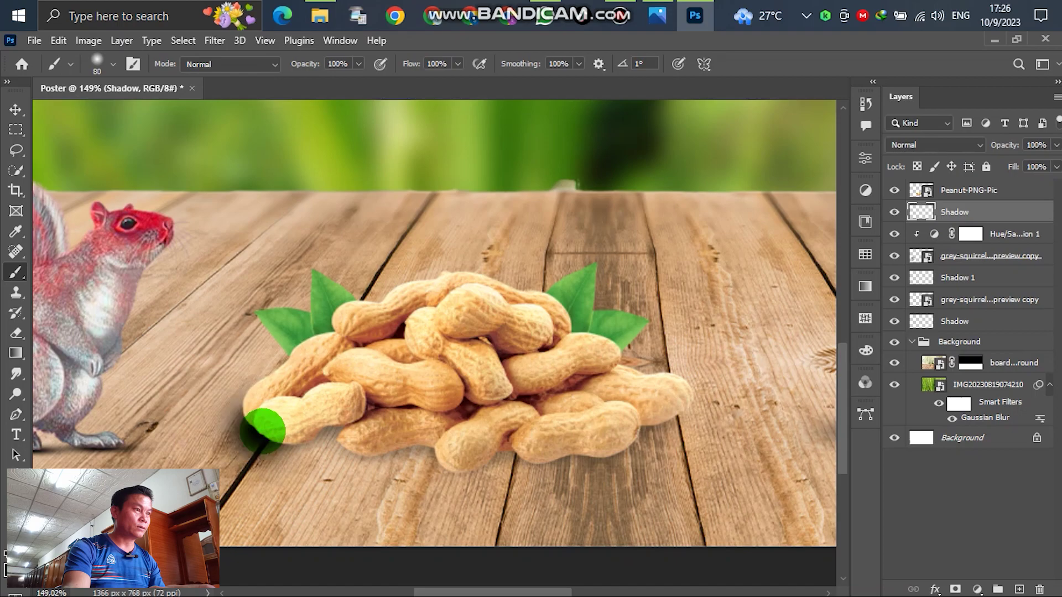
pyautogui.moveTo(262, 430)
pyautogui.mouseDown()
pyautogui.moveTo(316, 446)
pyautogui.moveTo(399, 424)
pyautogui.moveTo(425, 439)
pyautogui.moveTo(573, 443)
pyautogui.moveTo(665, 406)
pyautogui.moveTo(684, 385)
pyautogui.moveTo(735, 419)
pyautogui.moveTo(624, 426)
pyautogui.mouseUp()
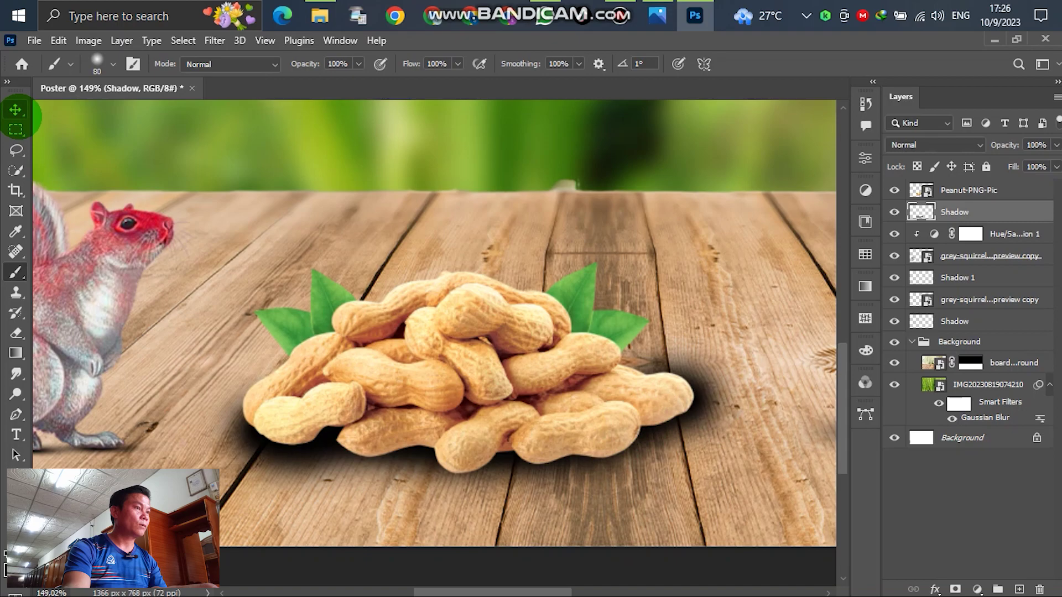
pyautogui.click(15, 110)
pyautogui.moveTo(476, 511)
pyautogui.mouseDown()
pyautogui.moveTo(474, 494)
pyautogui.moveTo(475, 516)
pyautogui.mouseUp()
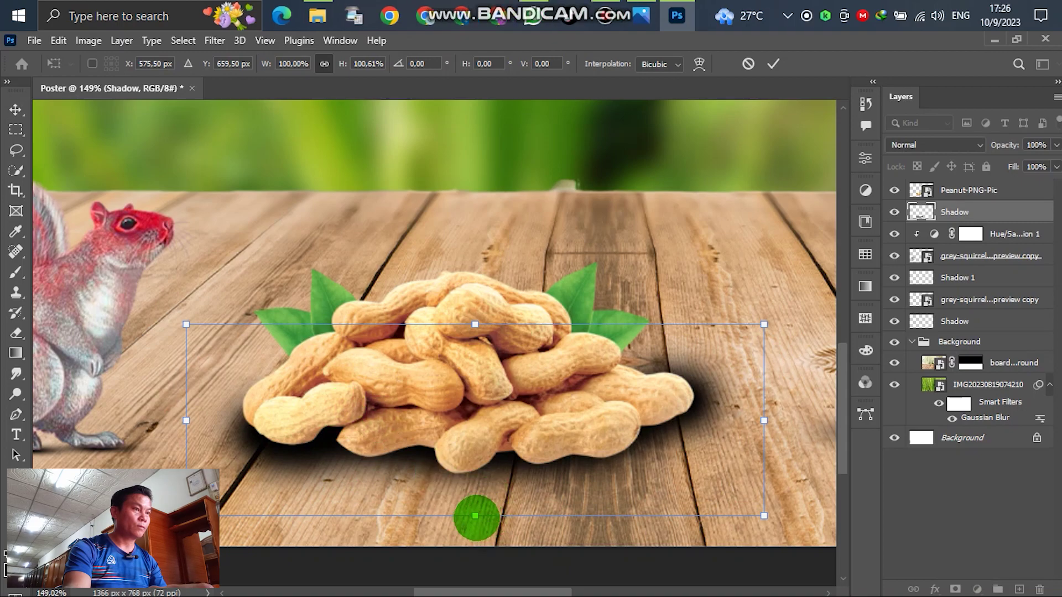
pyautogui.moveTo(475, 516); pyautogui.dragTo(474, 526)
pyautogui.scroll(-3, 446, 408)
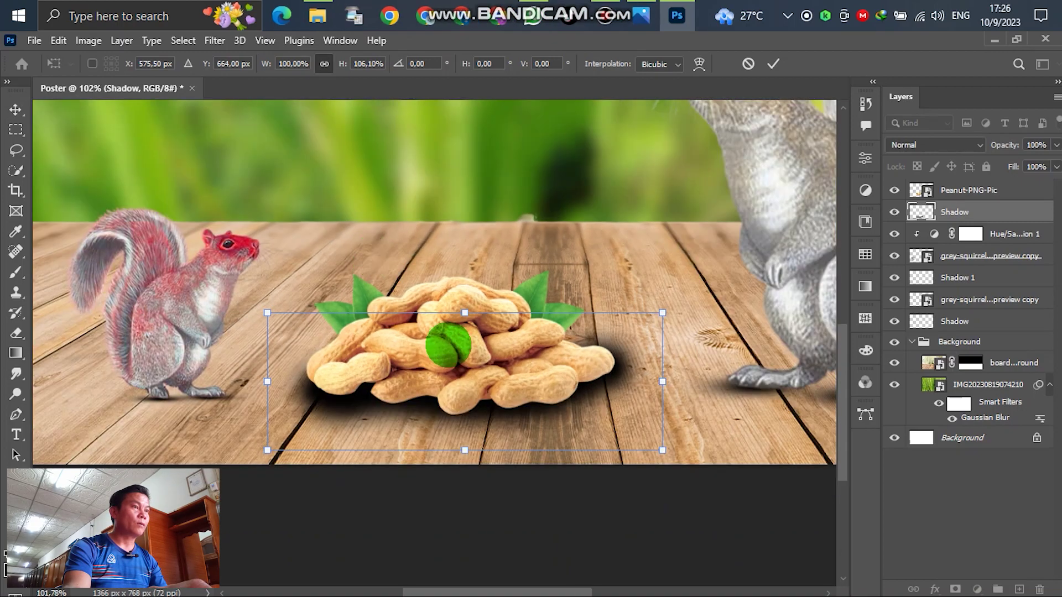
pyautogui.scroll(2, 634, 398)
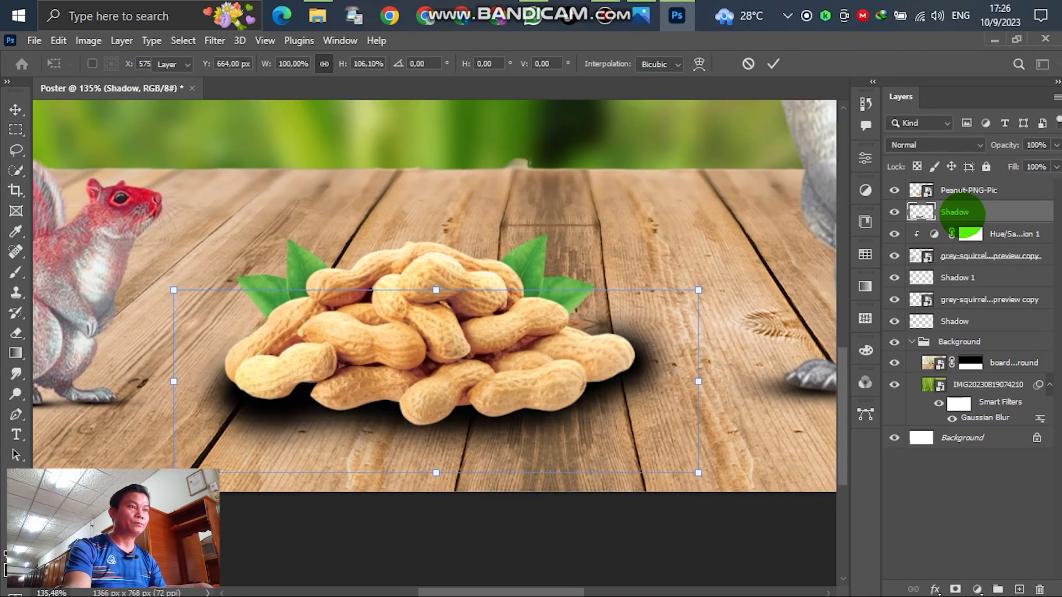
# Commit the shadow size, add a mask to Shadow, and paint it black at 65% brush opacity
pyautogui.press('Return')
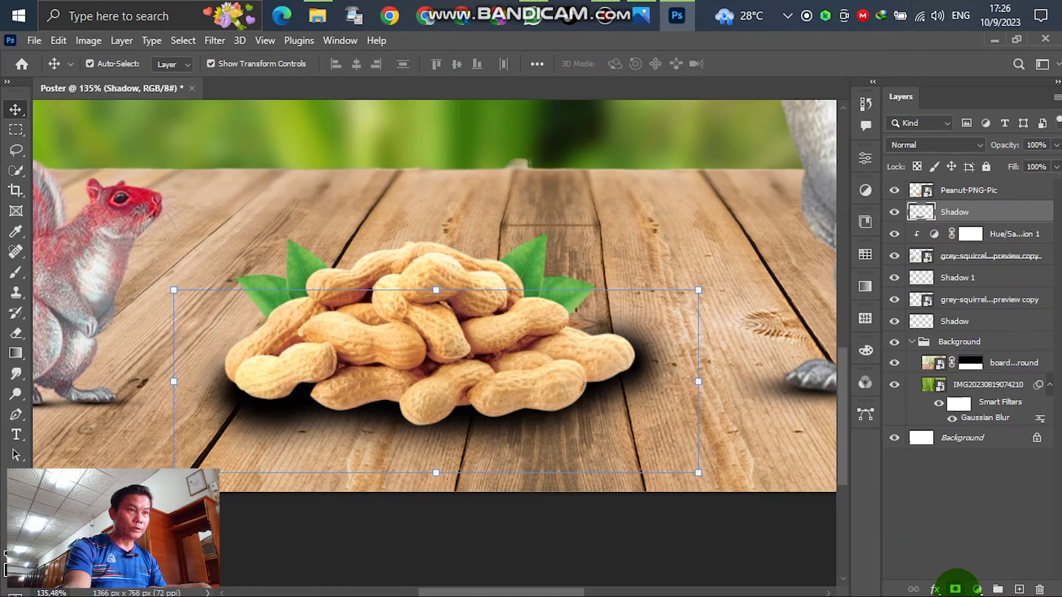
pyautogui.click(955, 589)
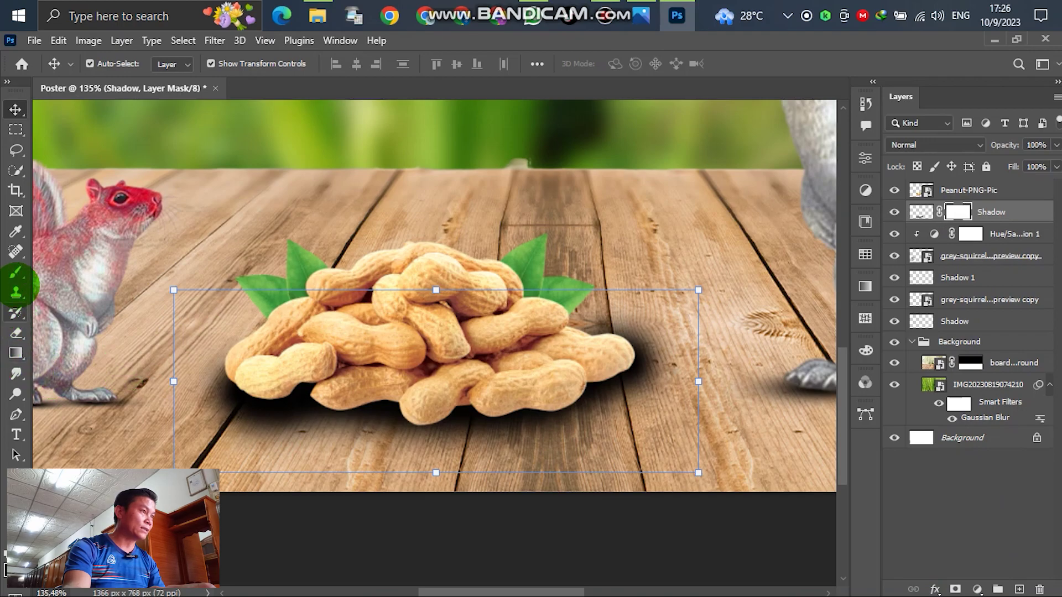
pyautogui.click(17, 272)
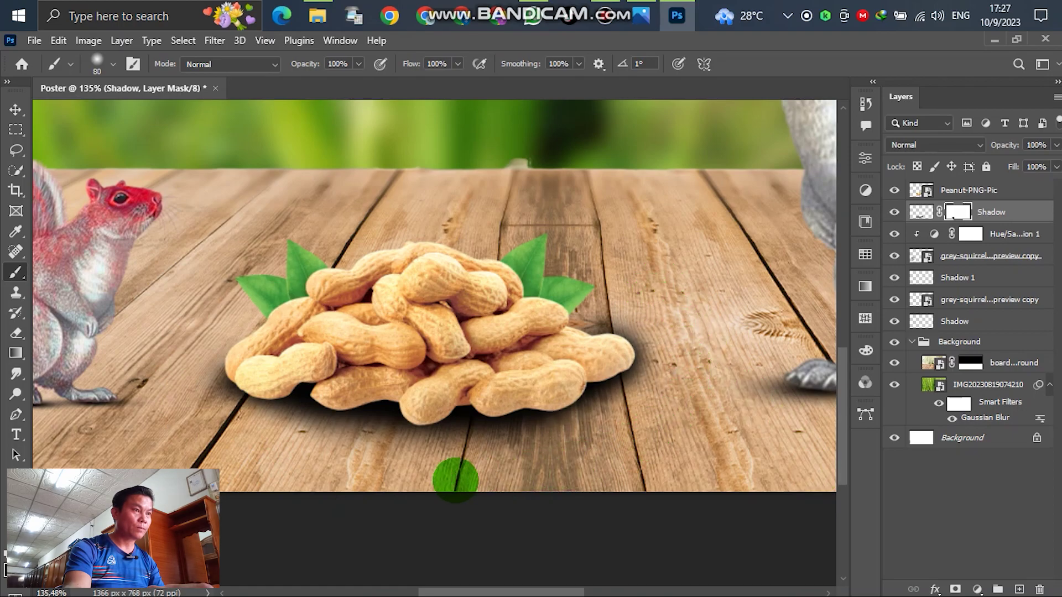
pyautogui.click(359, 63)
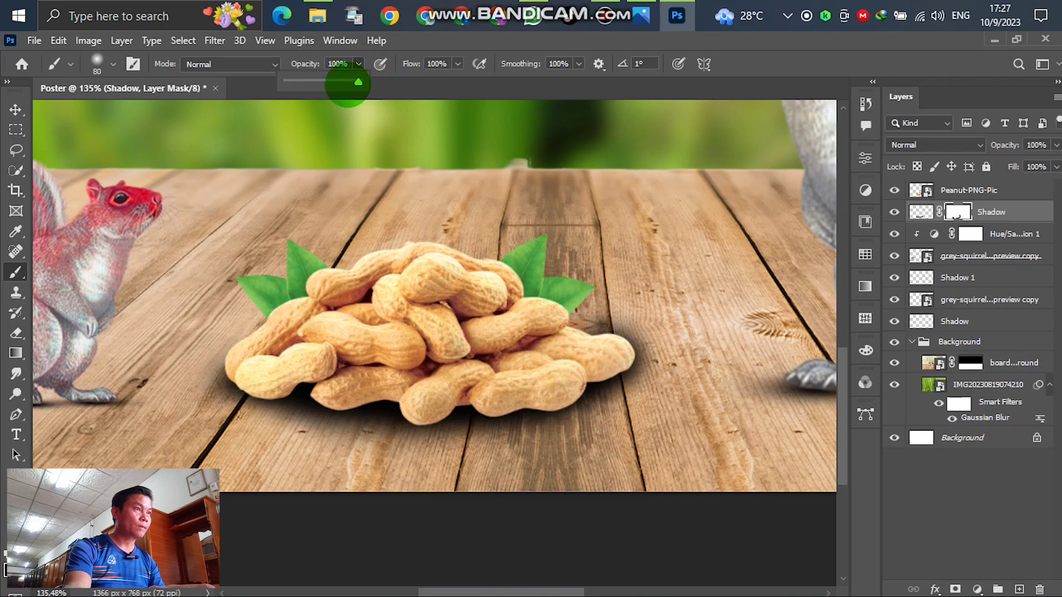
pyautogui.moveTo(346, 81); pyautogui.dragTo(334, 81)
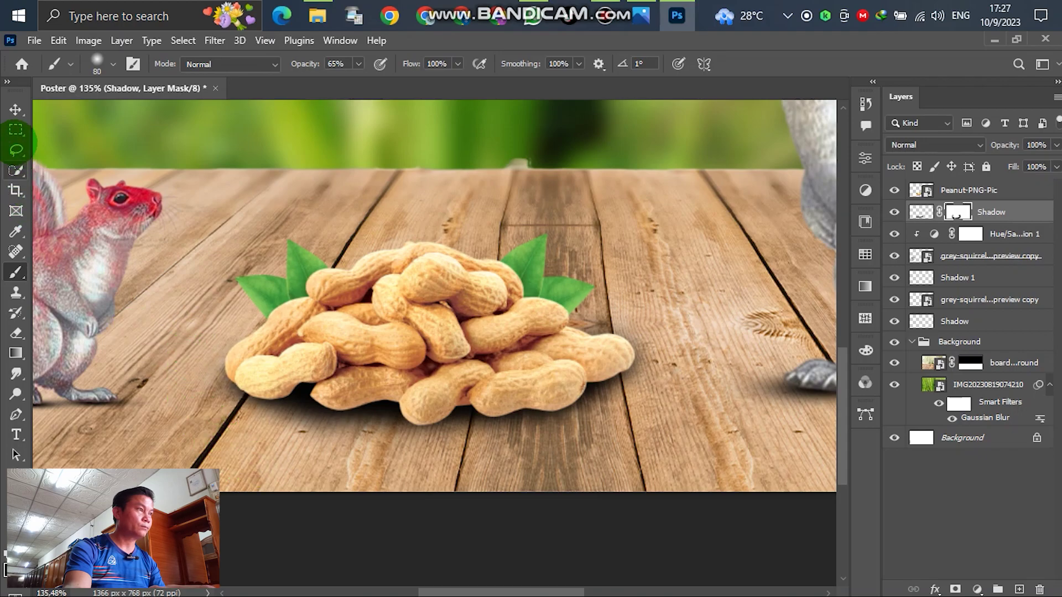
pyautogui.click(15, 109)
pyautogui.scroll(-8, 347, 531)
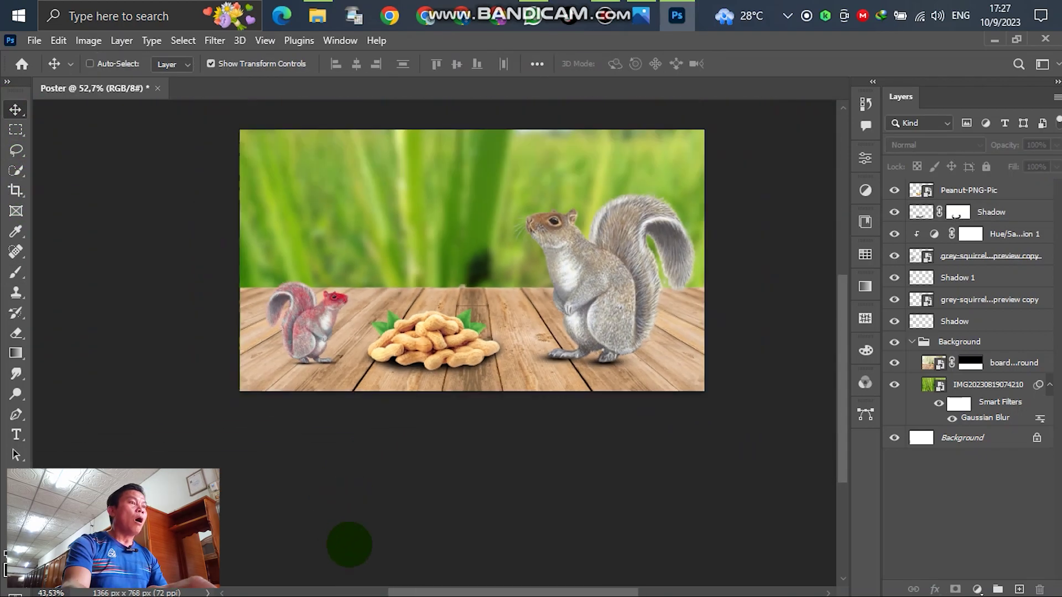
# Place the Snack-Size peanut image rotated about 47°, scaled to 72.5%, beside the big squirrel's nose
pyautogui.scroll(5, 474, 361)
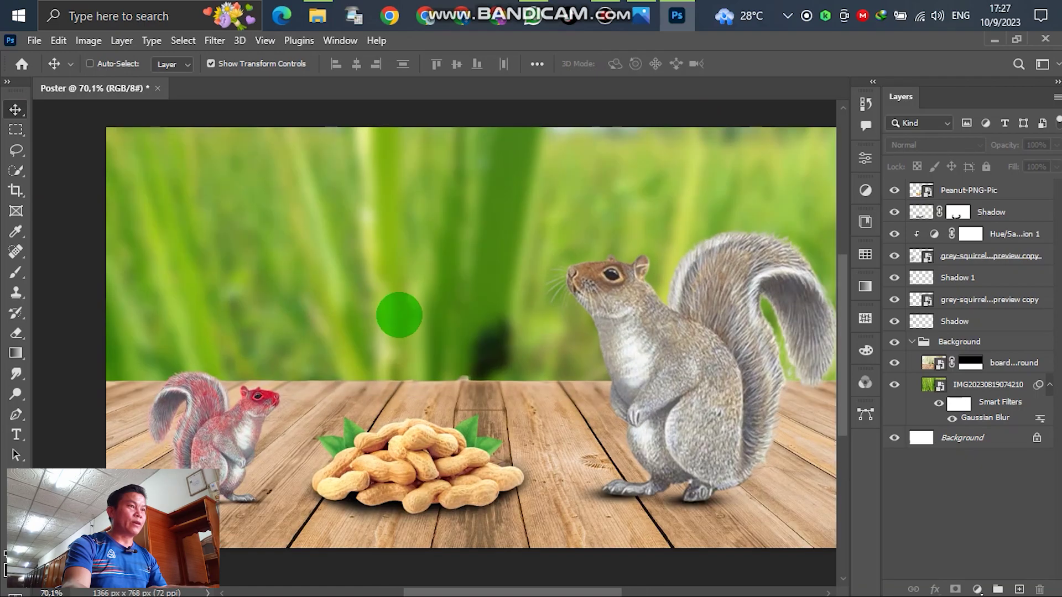
pyautogui.scroll(-2, 396, 310)
pyautogui.press('ctrl')
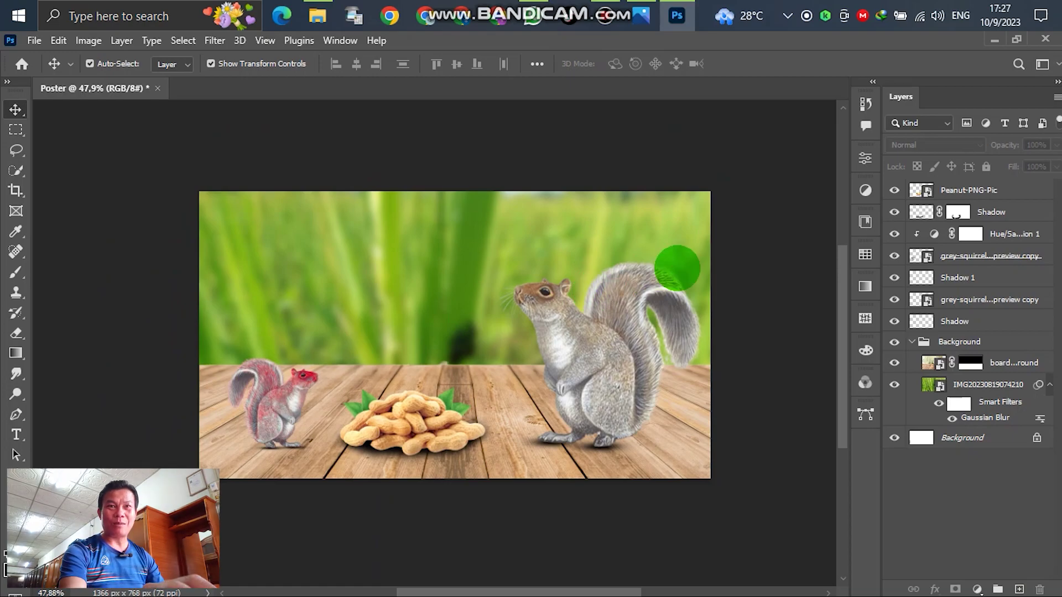
pyautogui.click(319, 15)
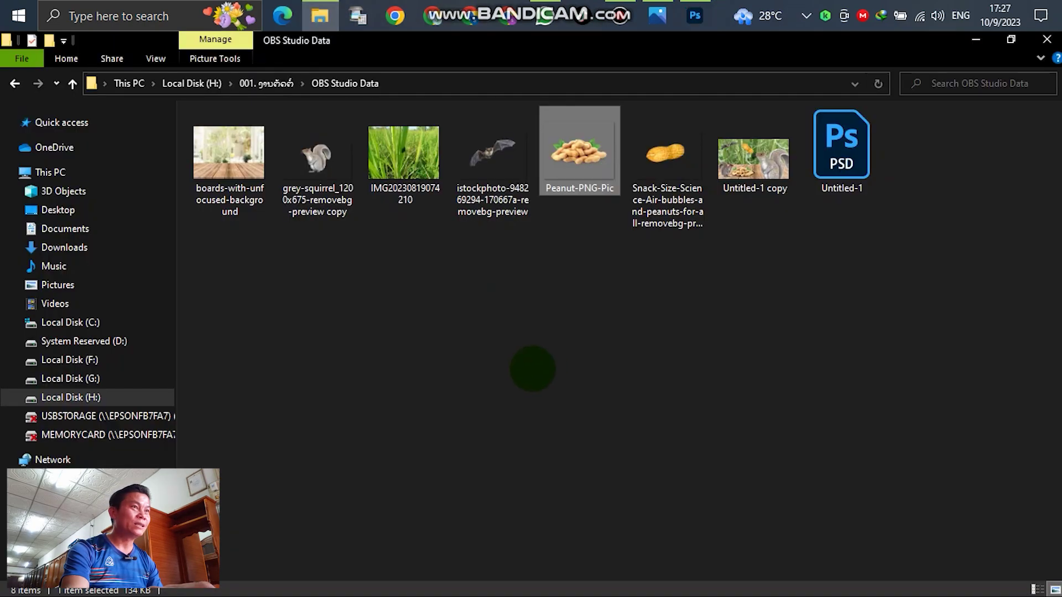
pyautogui.moveTo(666, 149); pyautogui.dragTo(537, 320)
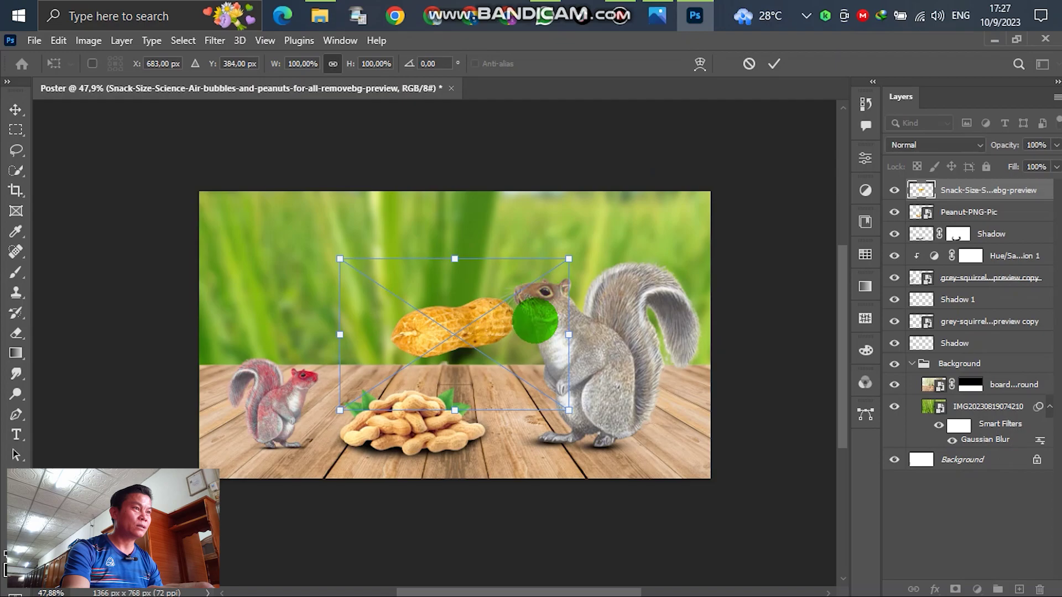
pyautogui.moveTo(597, 244); pyautogui.dragTo(441, 185)
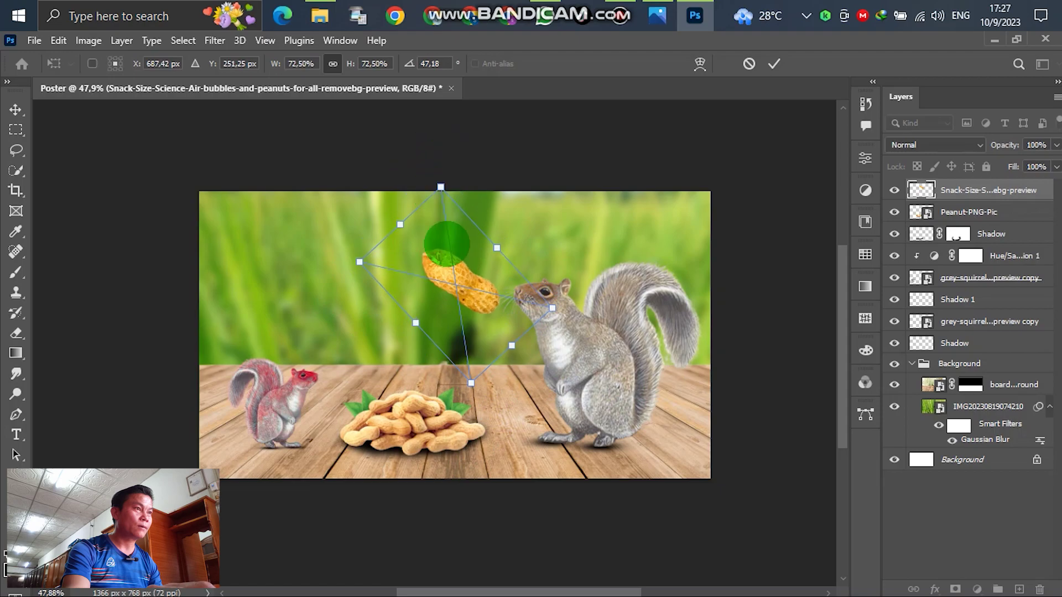
pyautogui.moveTo(448, 237)
pyautogui.mouseDown()
pyautogui.moveTo(446, 262)
pyautogui.moveTo(454, 254)
pyautogui.mouseUp()
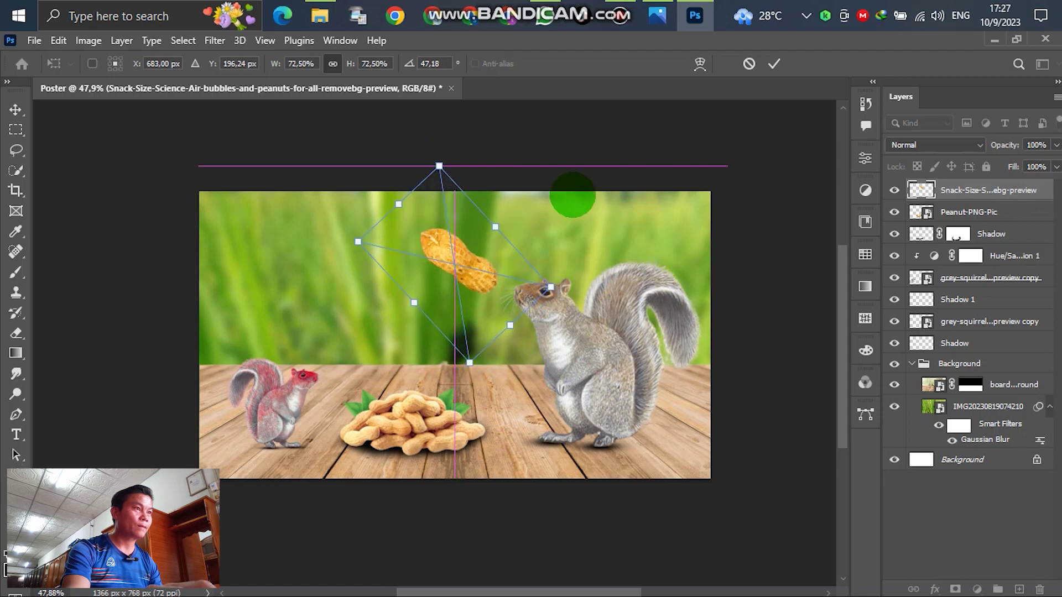
pyautogui.click(774, 64)
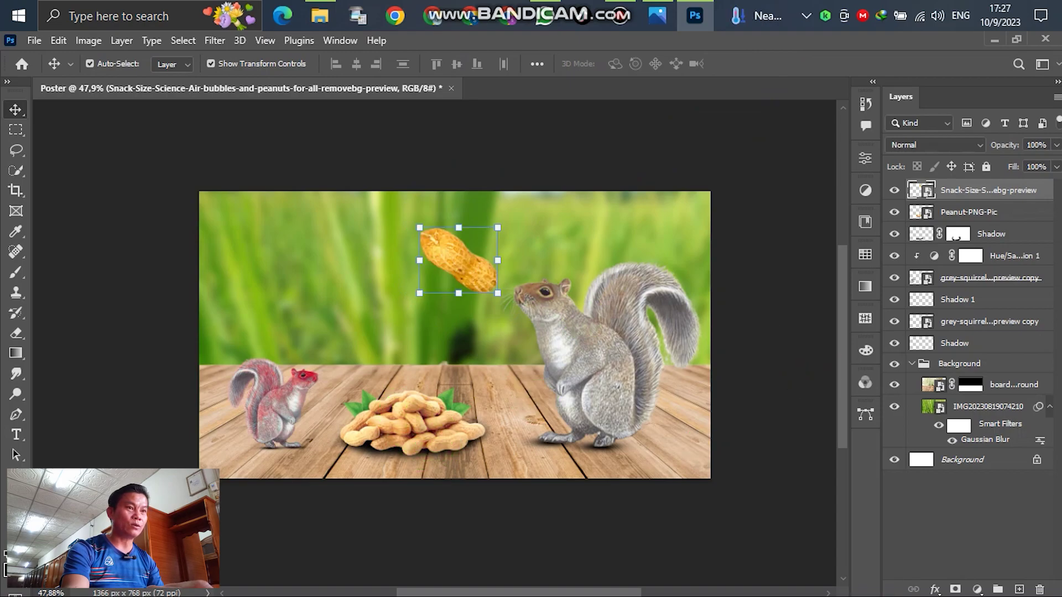
# Add a Hue/Saturation layer clipped to the floating peanut with Hue +9 and Saturation -70
pyautogui.click(977, 589)
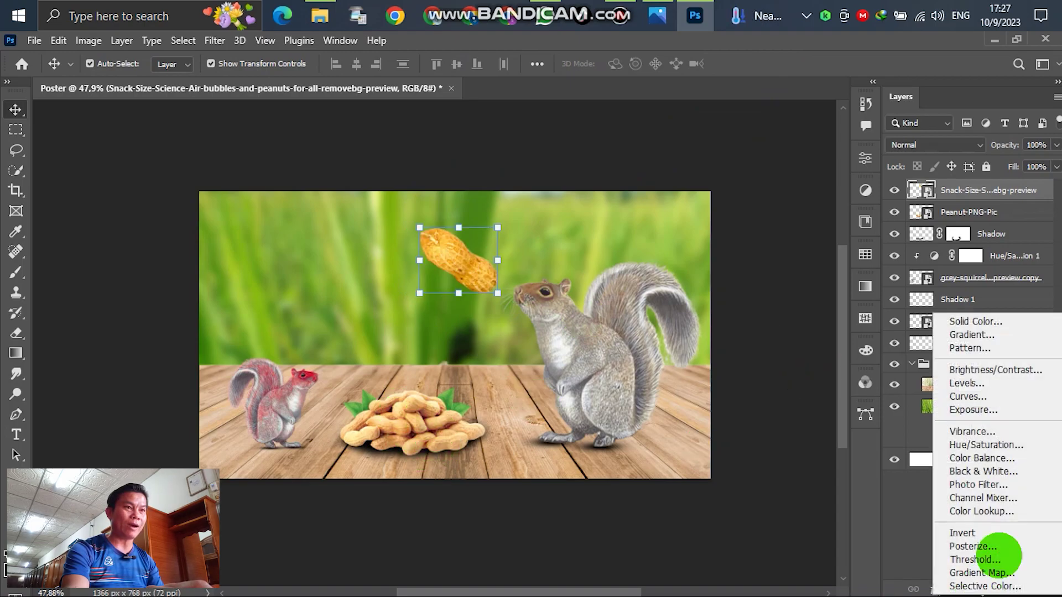
pyautogui.click(990, 445)
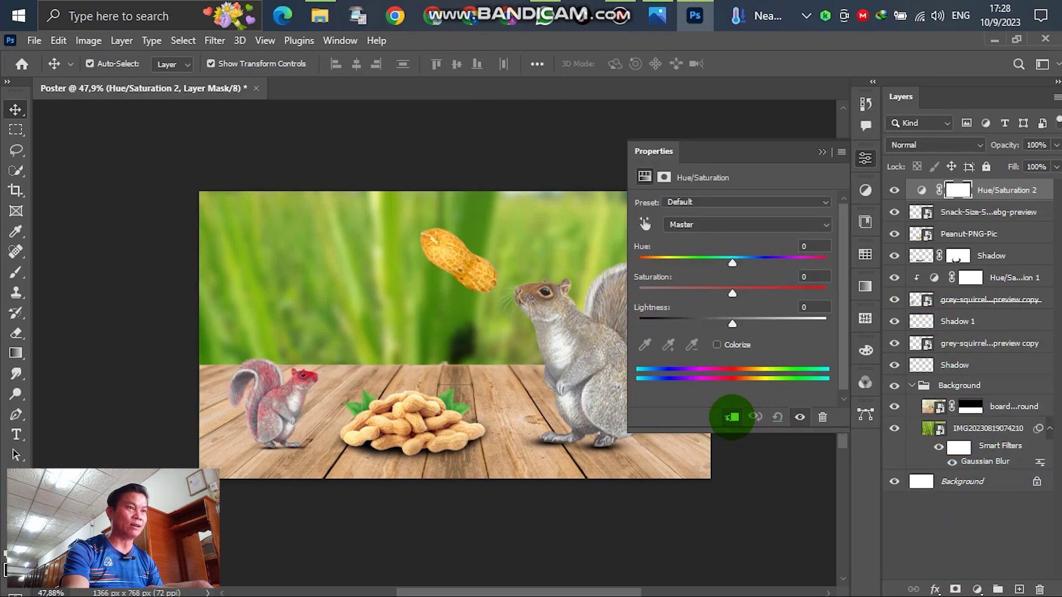
pyautogui.click(732, 417)
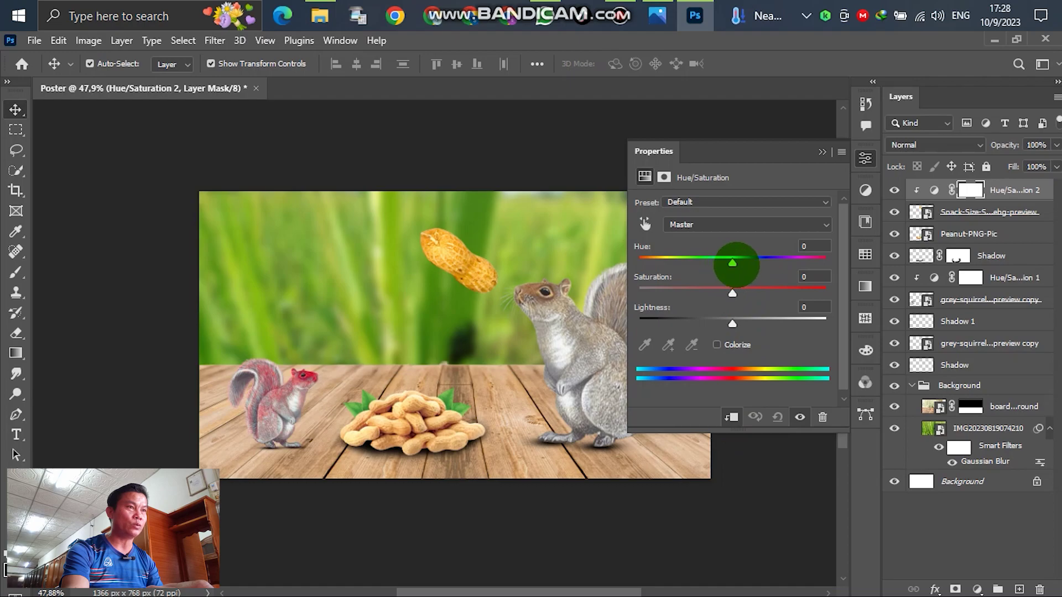
pyautogui.moveTo(731, 263)
pyautogui.mouseDown()
pyautogui.moveTo(705, 260)
pyautogui.moveTo(740, 262)
pyautogui.mouseUp()
pyautogui.click(732, 293)
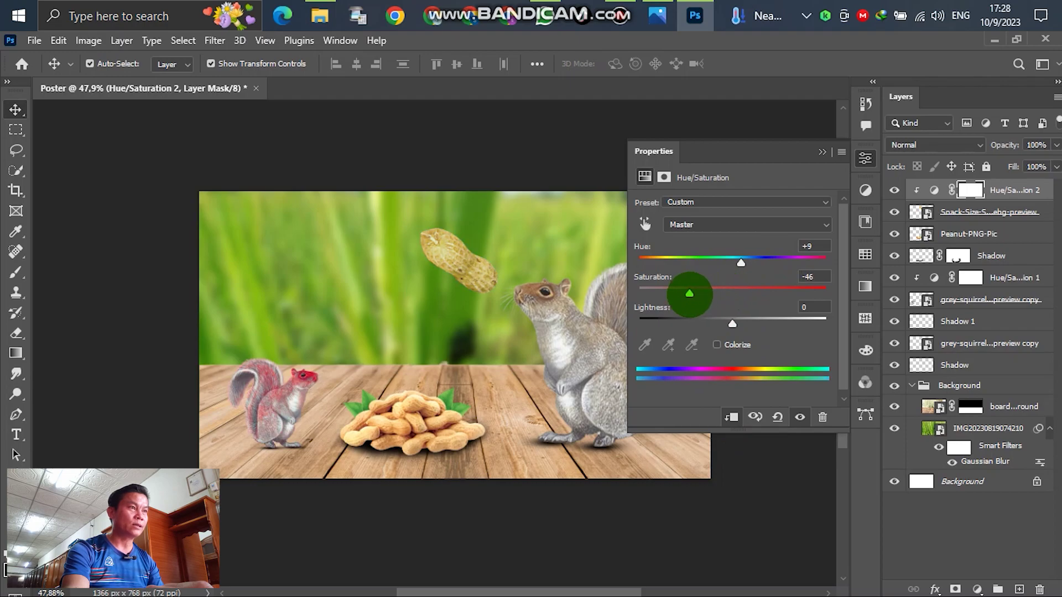
pyautogui.moveTo(700, 293); pyautogui.dragTo(675, 293)
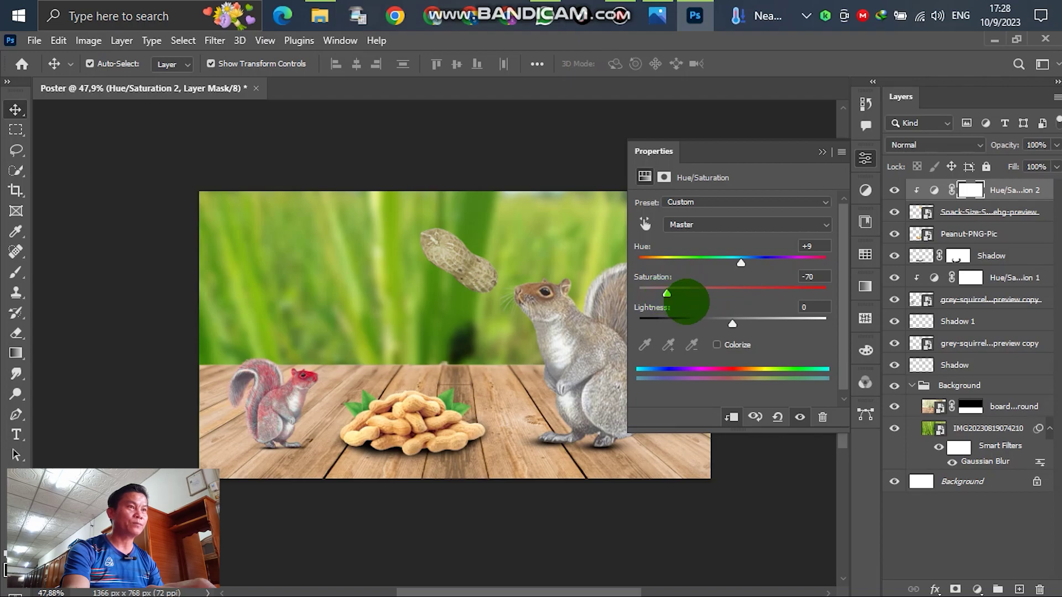
pyautogui.click(866, 159)
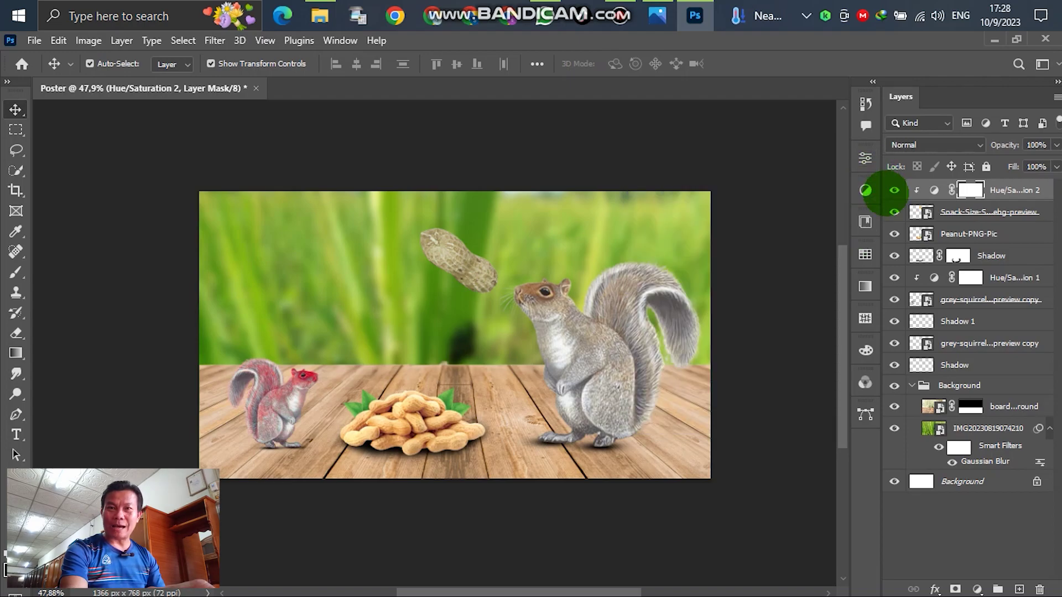
pyautogui.click(630, 523)
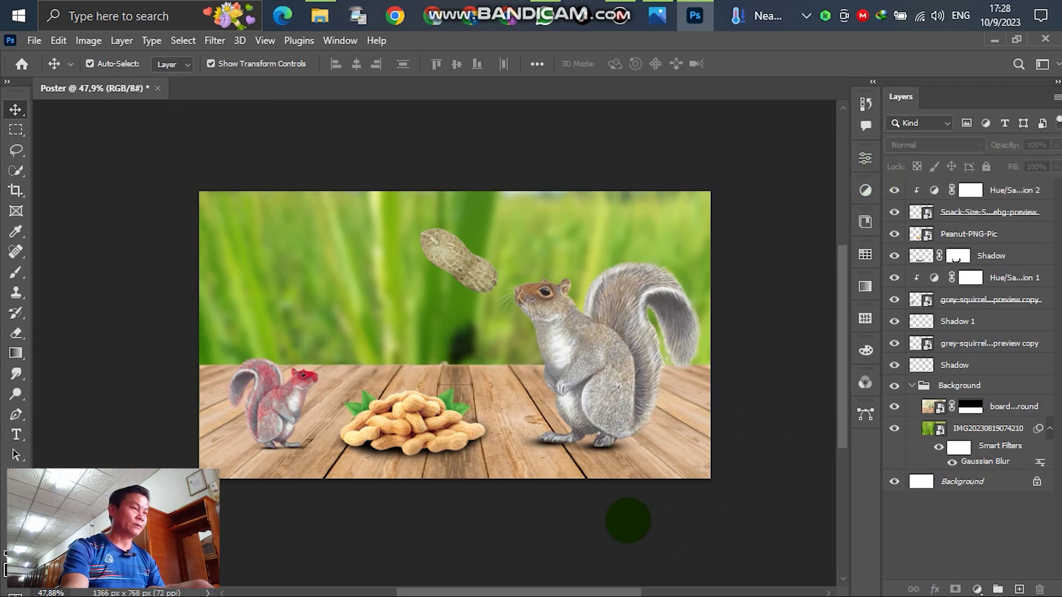
pyautogui.scroll(1, 490, 433)
pyautogui.scroll(-1, 490, 433)
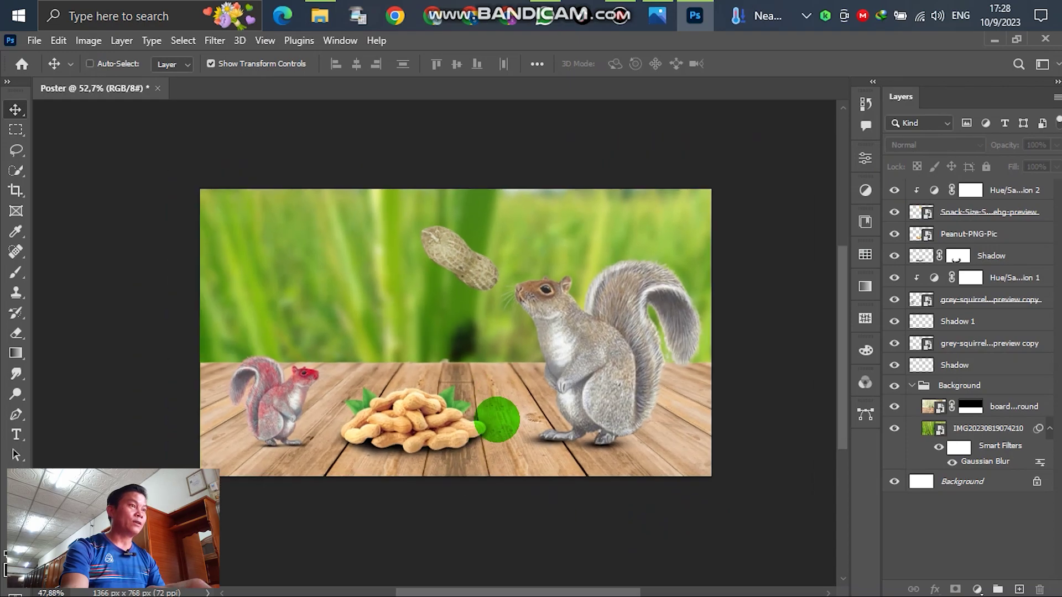
pyautogui.scroll(1, 478, 195)
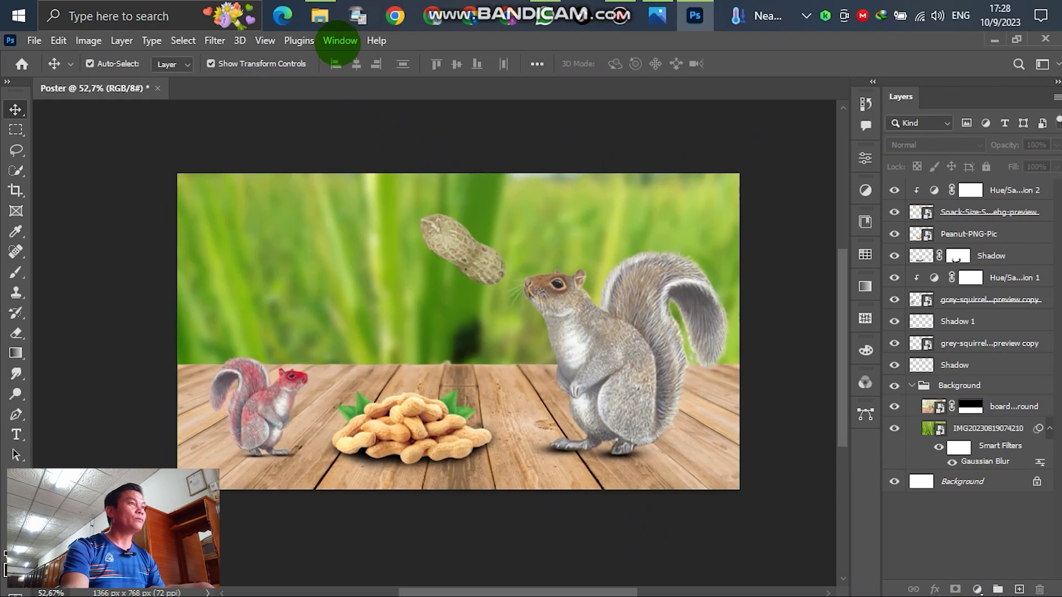
pyautogui.click(320, 15)
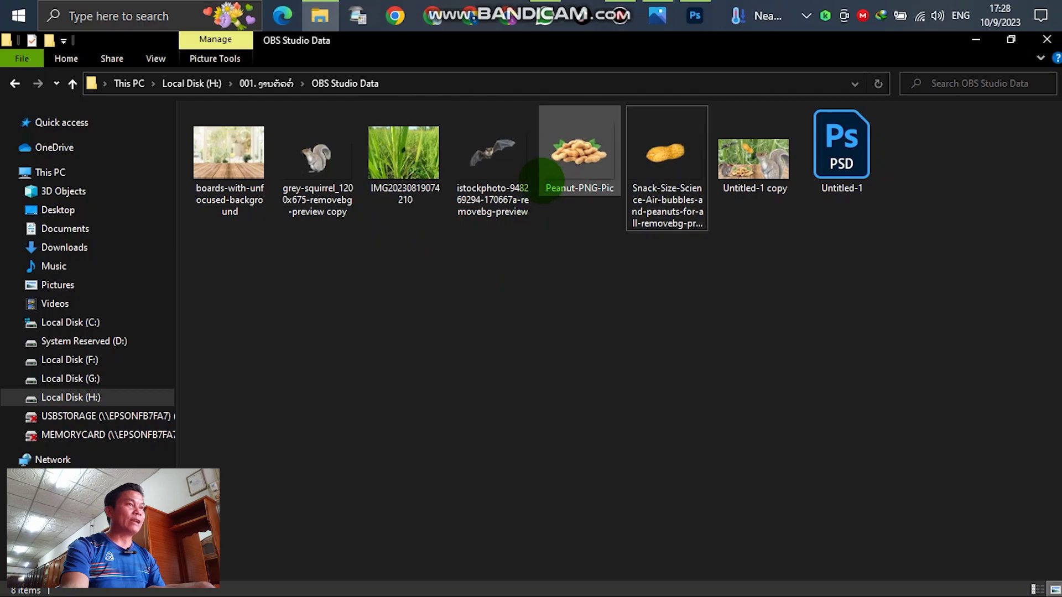
pyautogui.moveTo(494, 152); pyautogui.dragTo(254, 244)
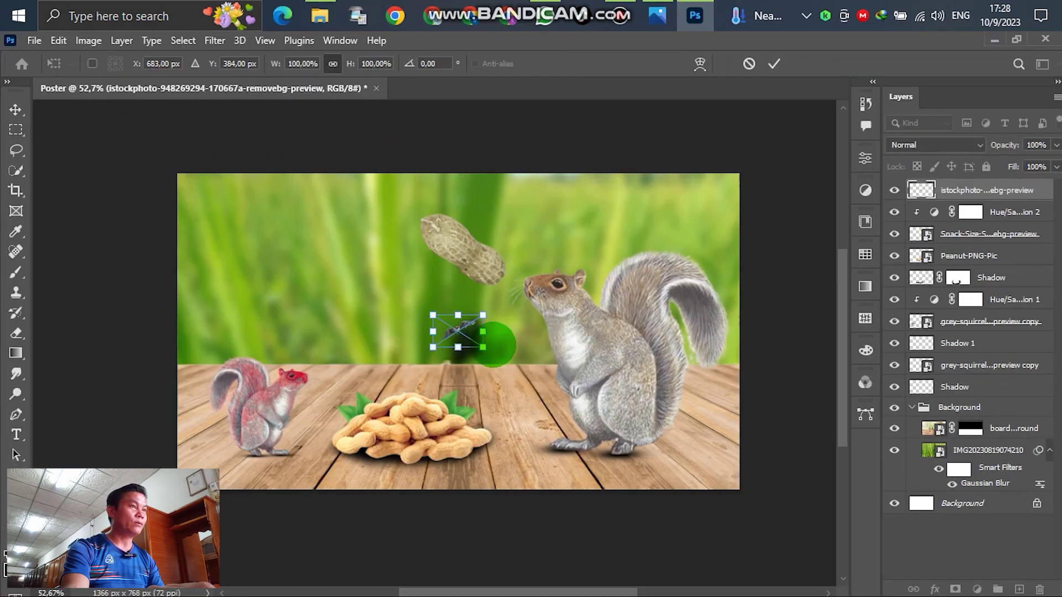
pyautogui.moveTo(433, 347); pyautogui.dragTo(259, 220)
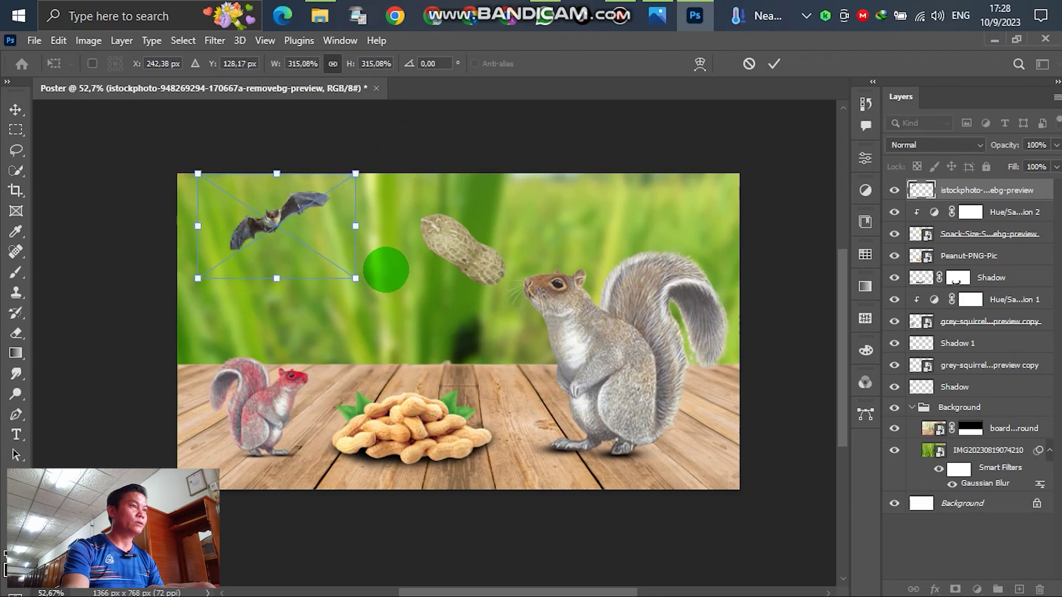
pyautogui.moveTo(356, 279); pyautogui.dragTo(376, 308)
pyautogui.moveTo(284, 225); pyautogui.dragTo(265, 225)
pyautogui.click(774, 64)
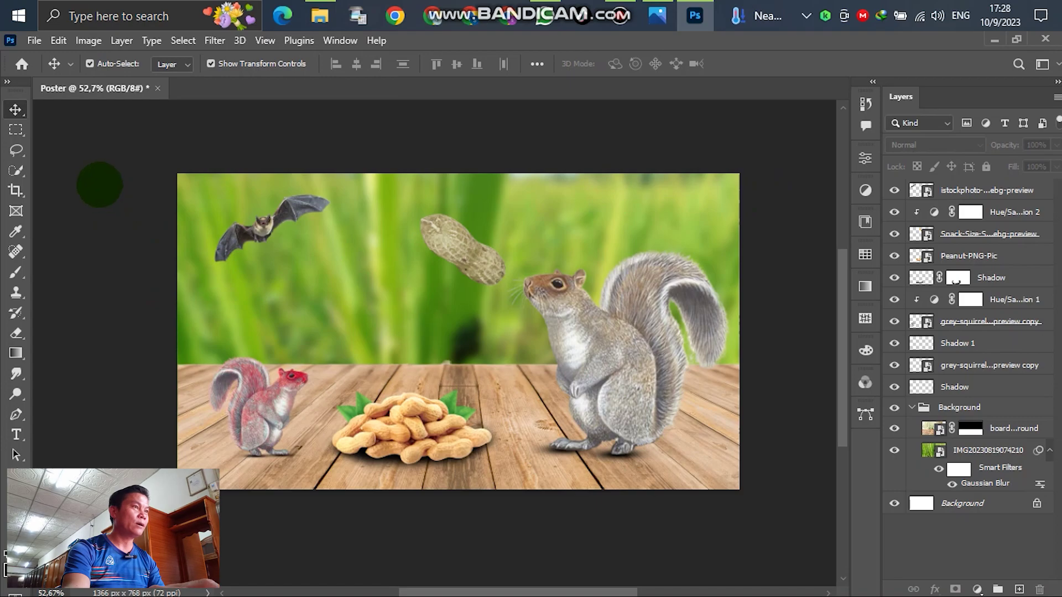
pyautogui.click(658, 16)
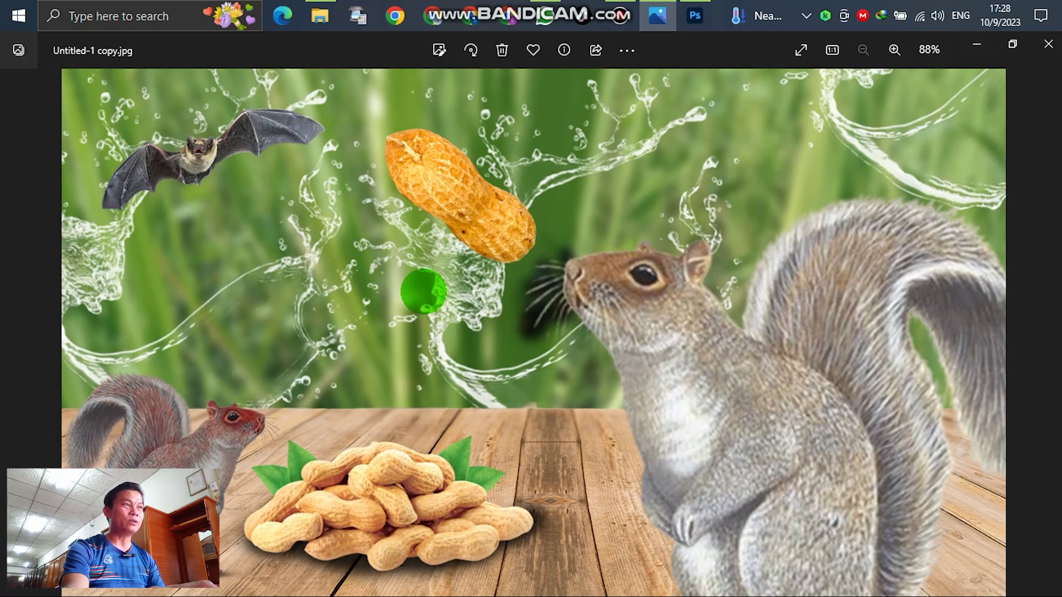
pyautogui.click(977, 45)
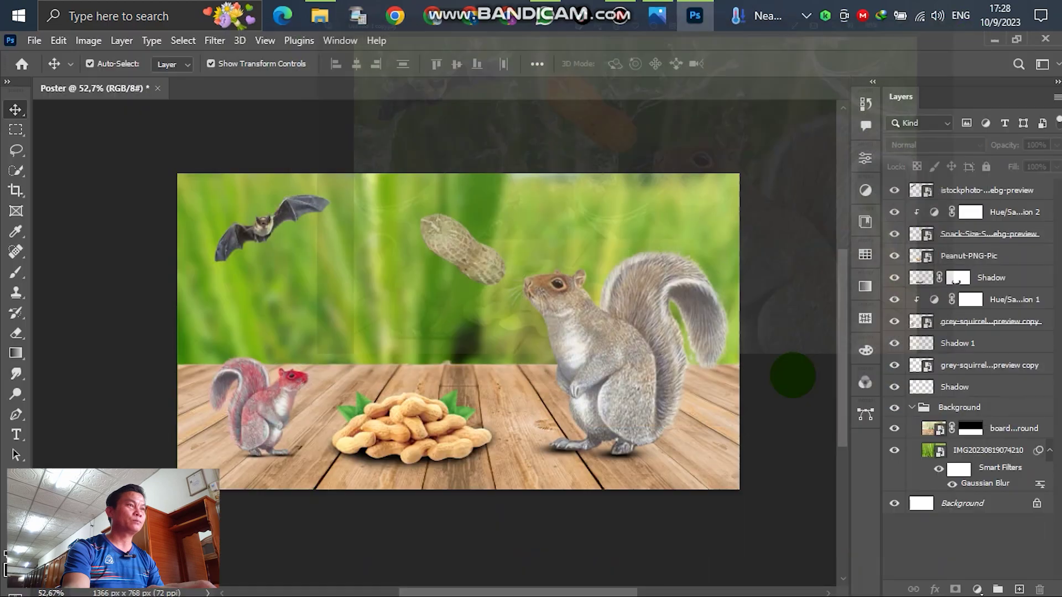
pyautogui.click(370, 276)
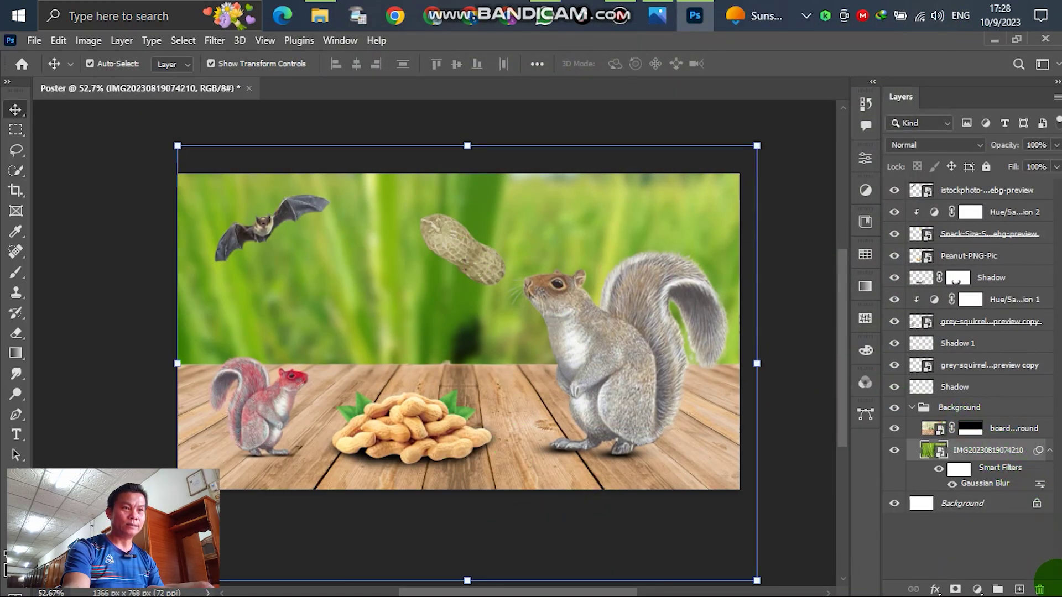
# Add the Splash water layer and try the water splatter 2 and 3 brush presets
pyautogui.click(1020, 589)
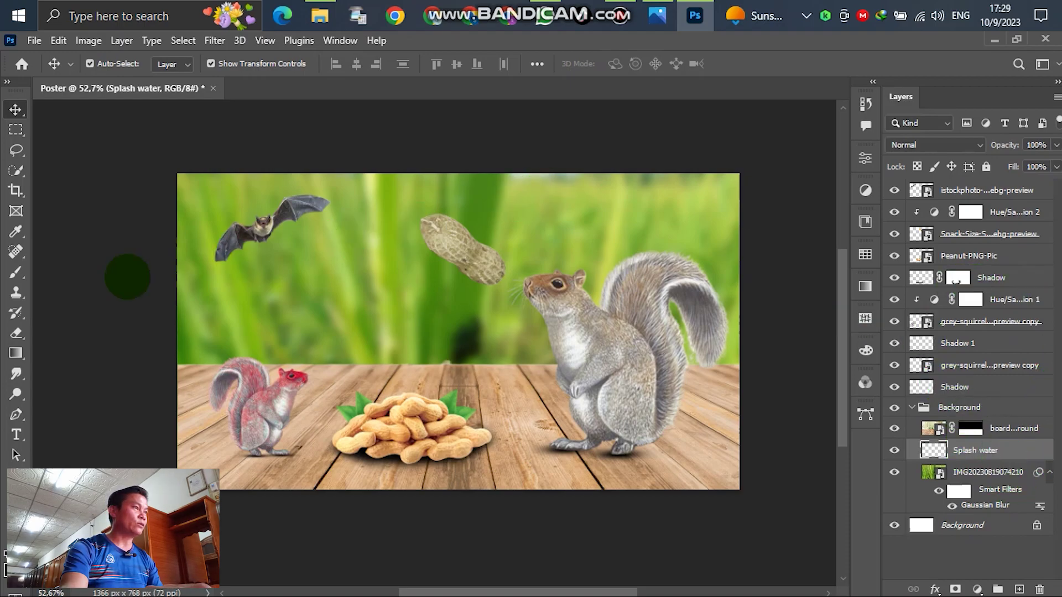
pyautogui.click(15, 272)
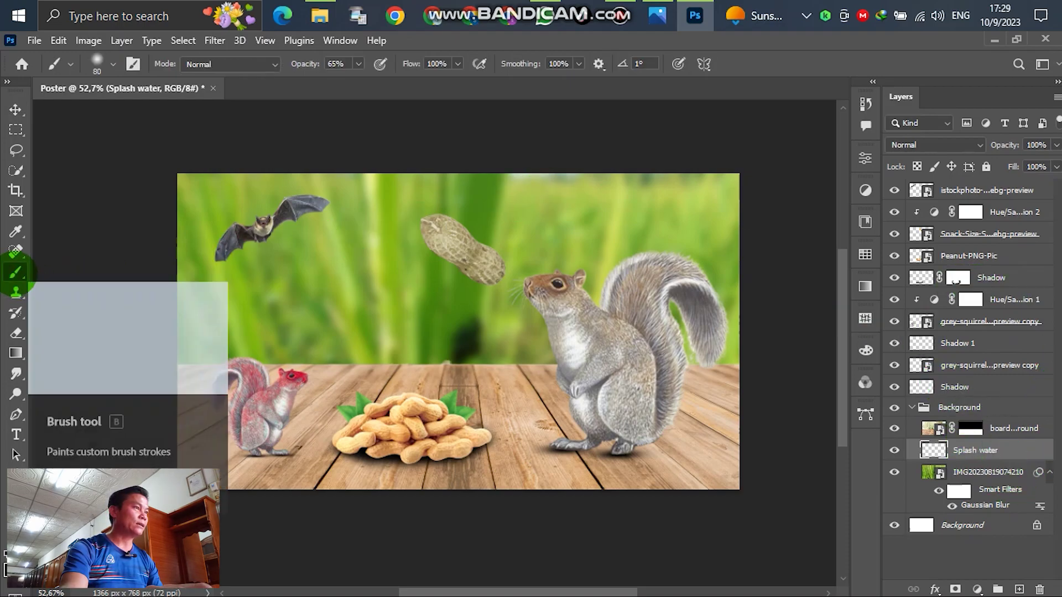
pyautogui.click(96, 62)
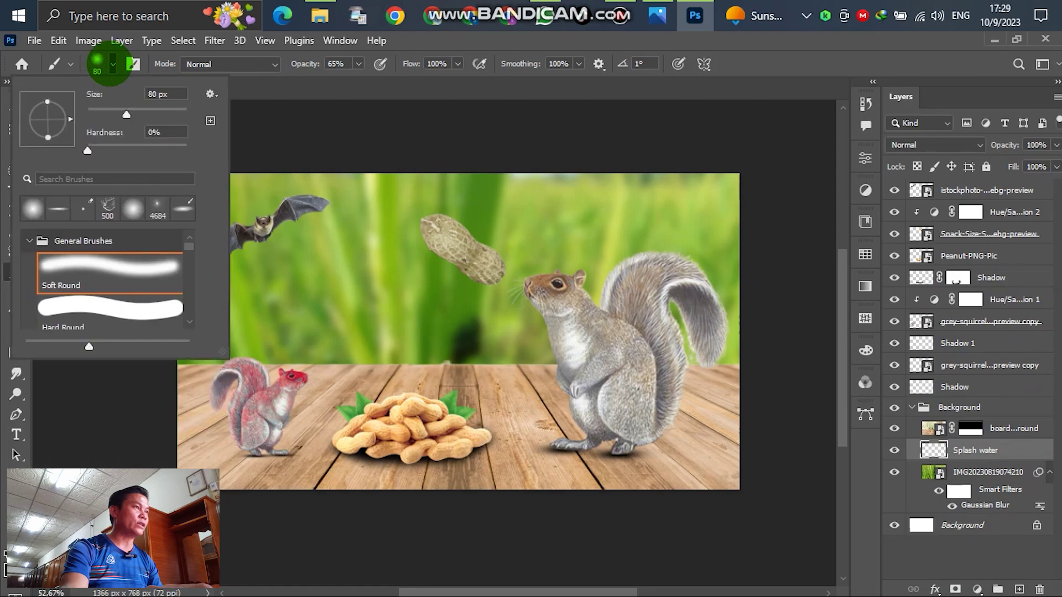
pyautogui.moveTo(190, 244); pyautogui.dragTo(185, 327)
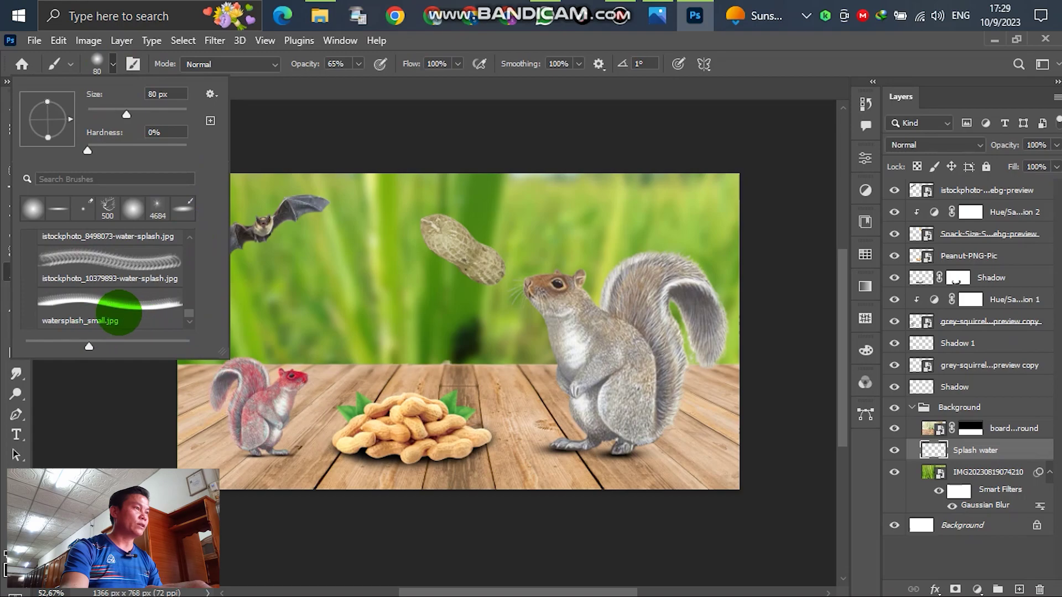
pyautogui.scroll(5, 72, 316)
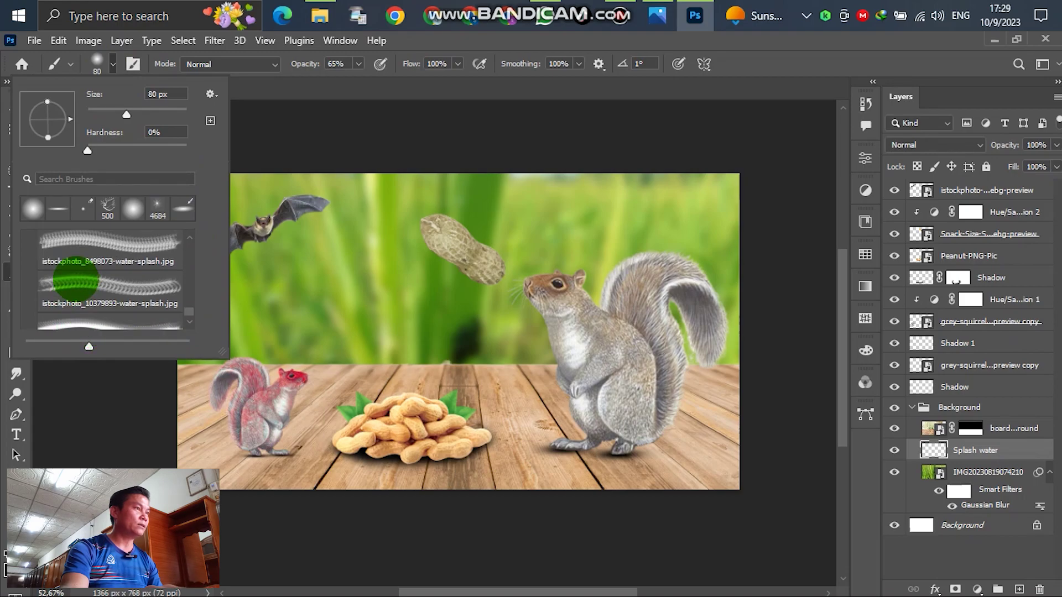
pyautogui.scroll(1, 112, 283)
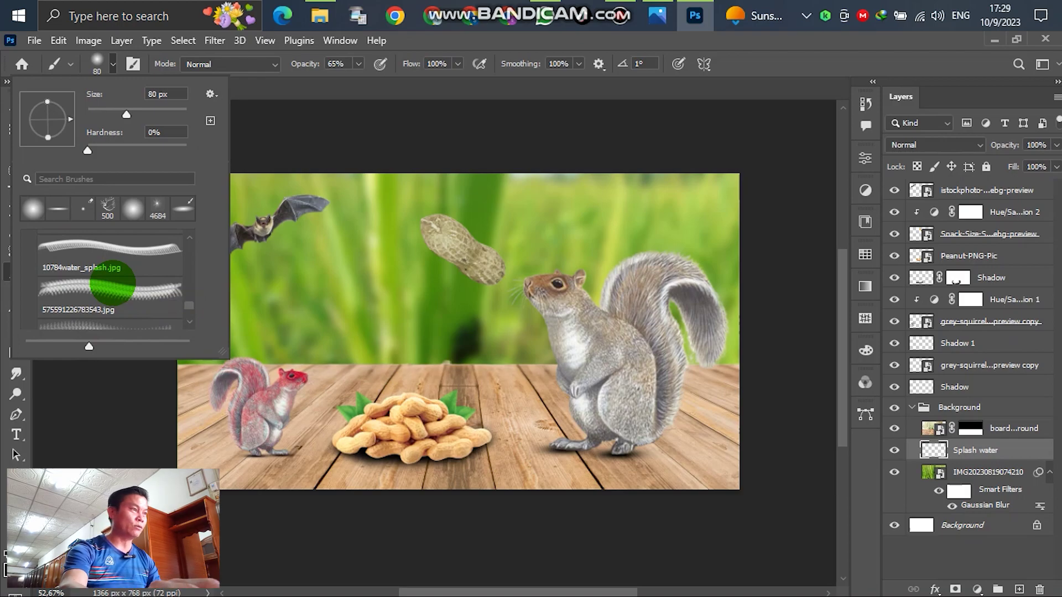
pyautogui.scroll(1, 112, 282)
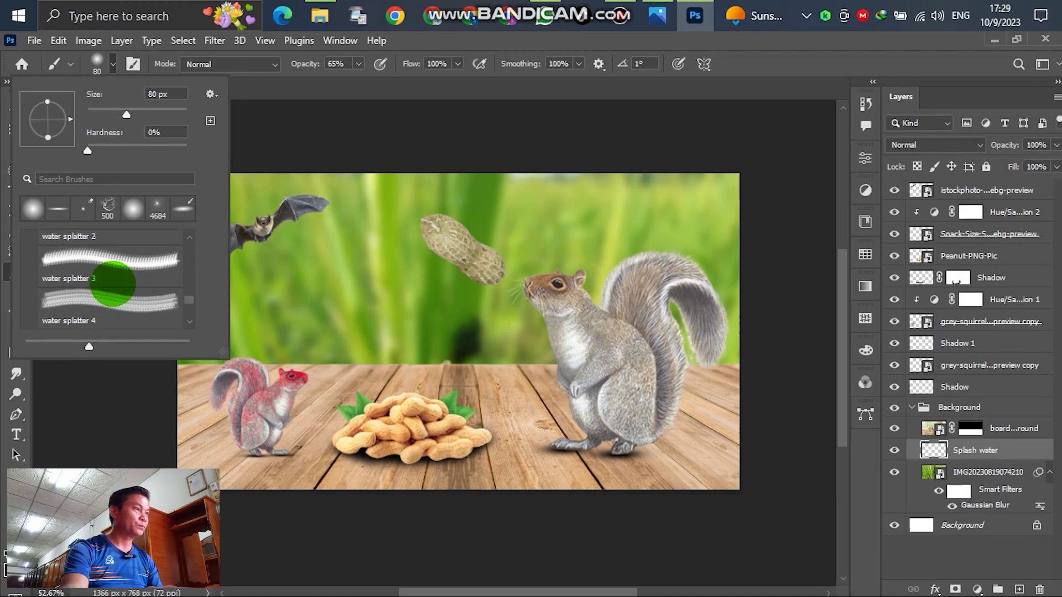
pyautogui.scroll(1, 108, 286)
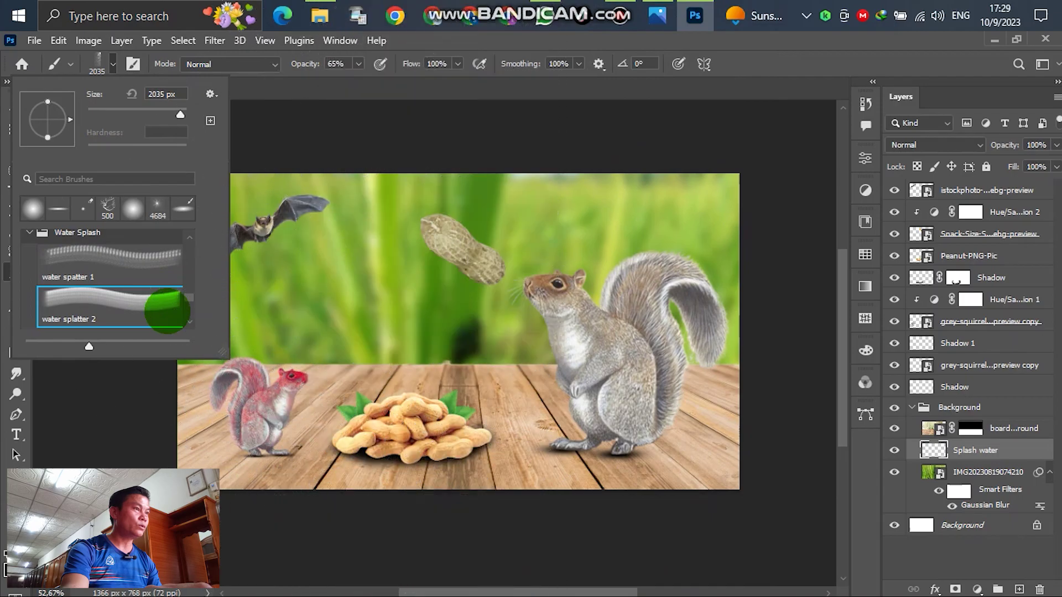
pyautogui.click(161, 308)
pyautogui.scroll(-3, 154, 290)
pyautogui.click(98, 301)
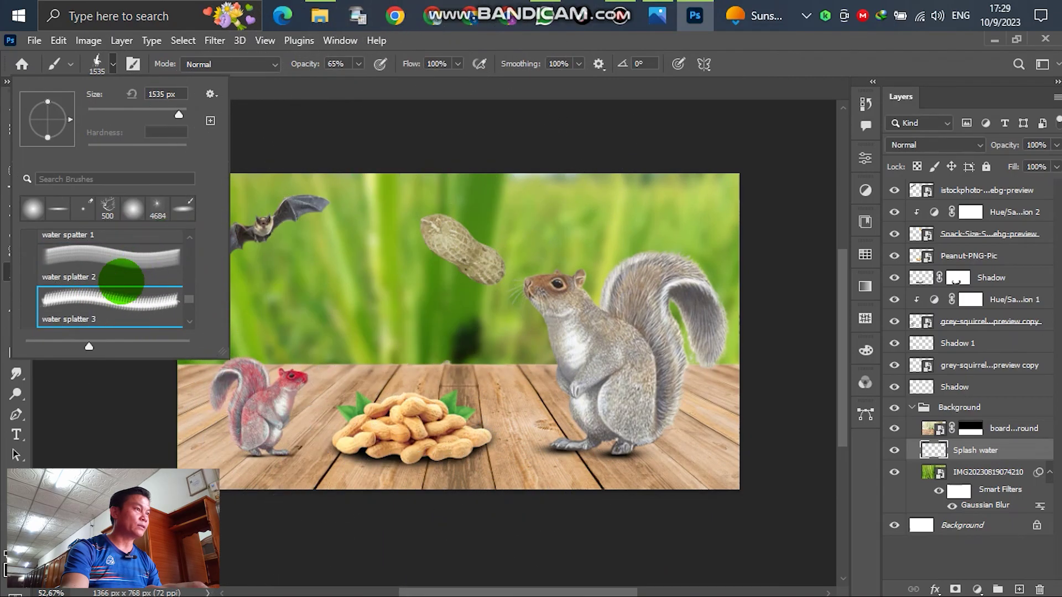
# Choose the istockphoto_8498073-water-splash brush at 700 px and set the colour to white
pyautogui.scroll(-2, 113, 301)
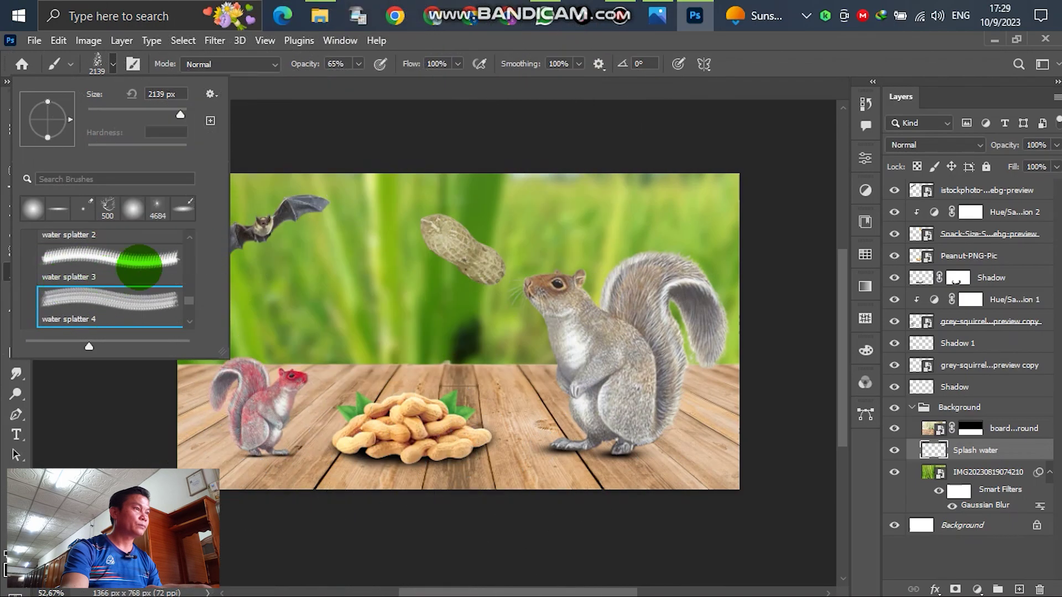
pyautogui.moveTo(189, 301); pyautogui.dragTo(190, 325)
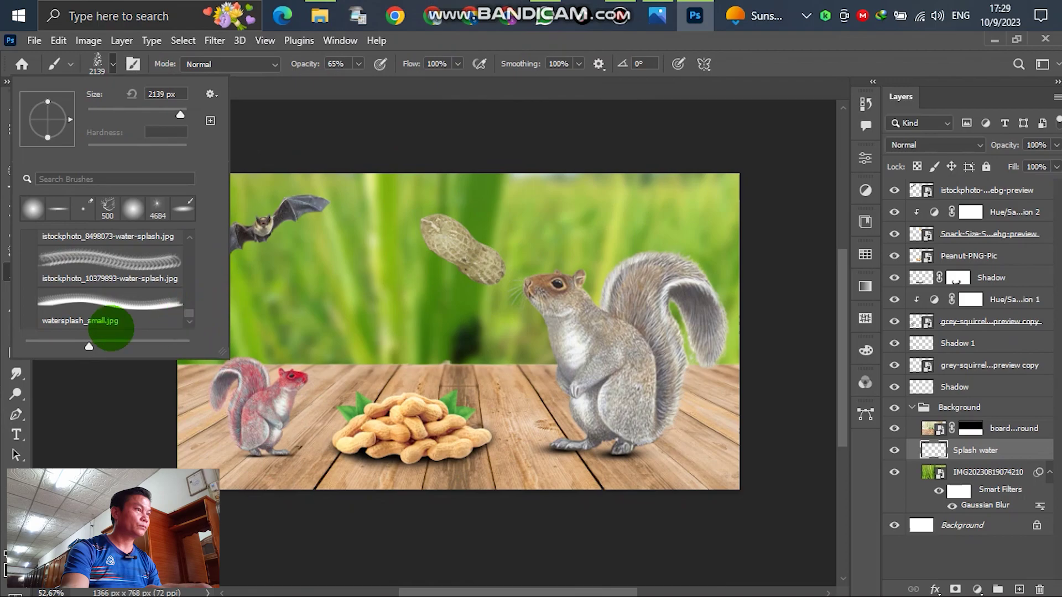
pyautogui.click(84, 321)
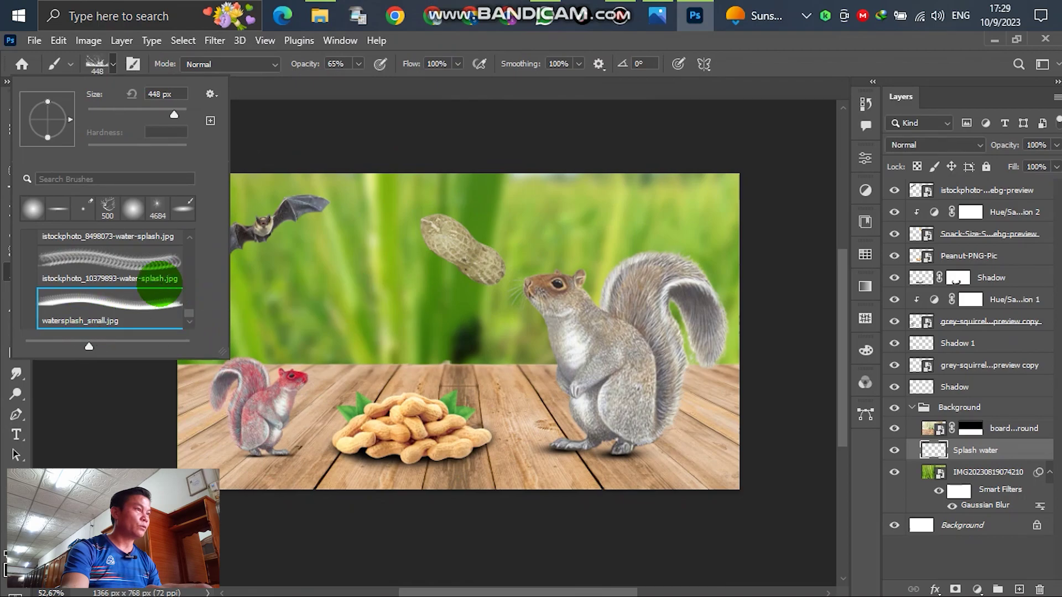
pyautogui.click(126, 263)
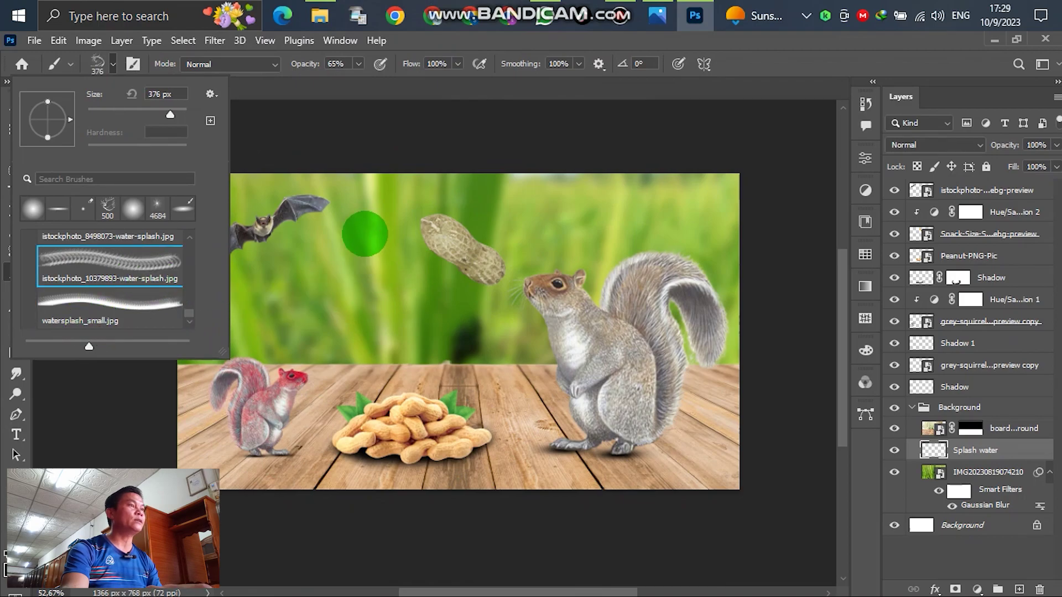
pyautogui.scroll(2, 144, 292)
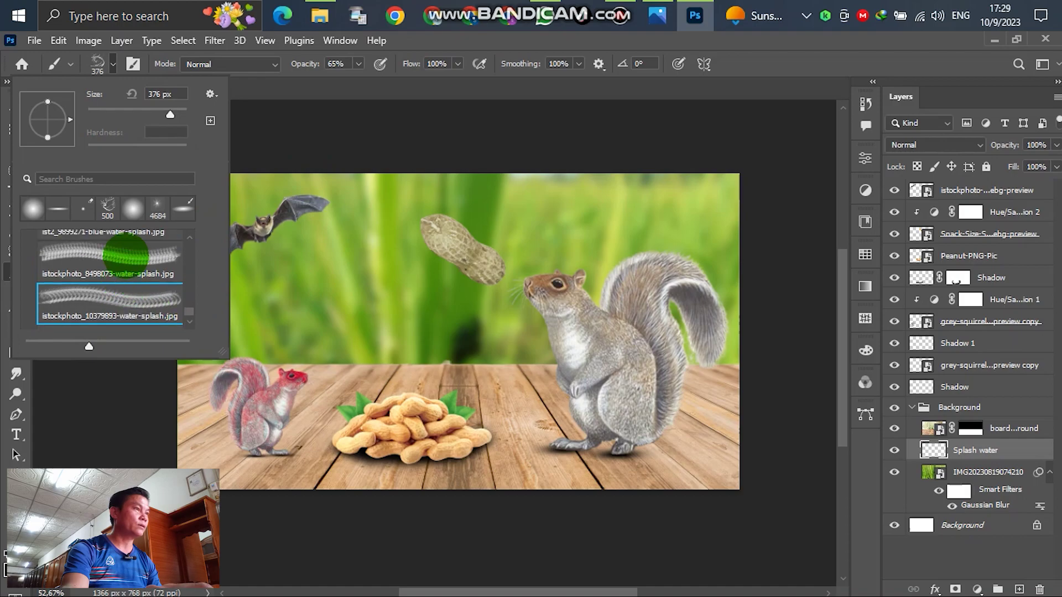
pyautogui.click(126, 256)
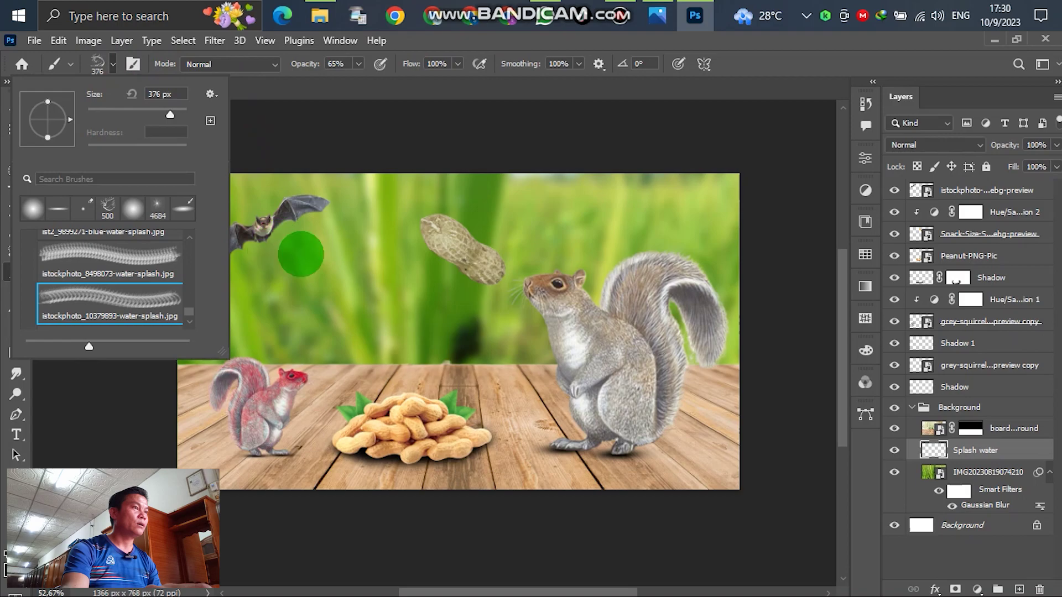
pyautogui.click(94, 64)
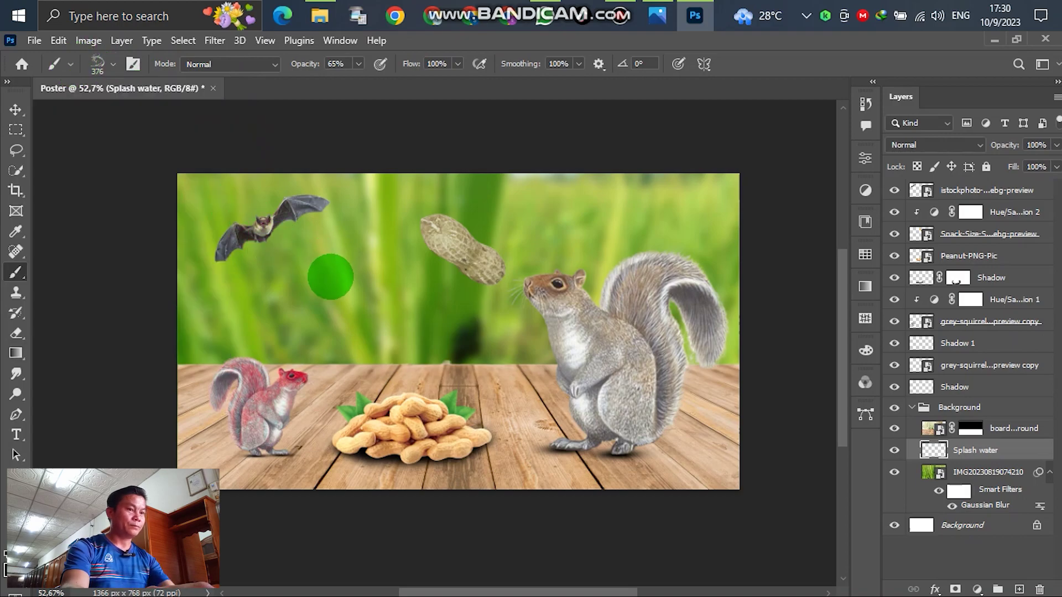
pyautogui.press(']')
pyautogui.press(']')
pyautogui.press(']')
pyautogui.press(']')
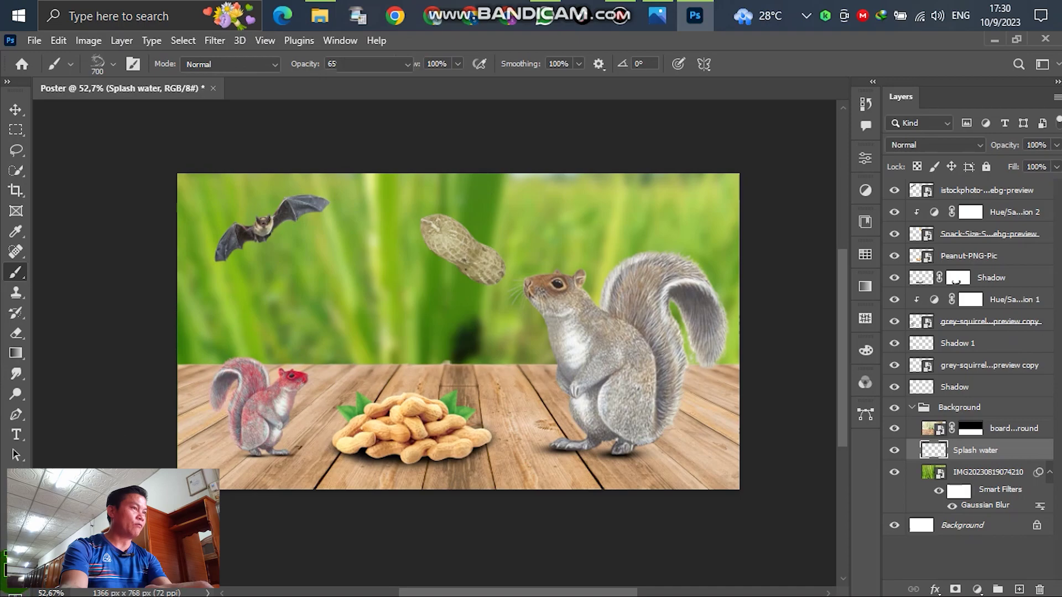
pyautogui.click(351, 104)
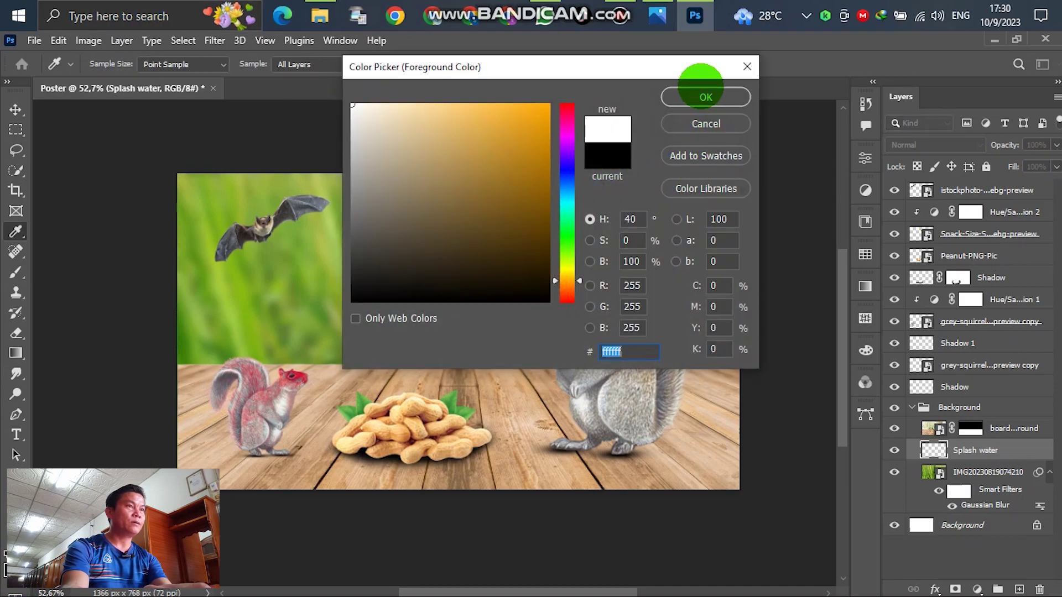
# Stamp two white splashes, one at the upper right and one around the bat
pyautogui.click(702, 92)
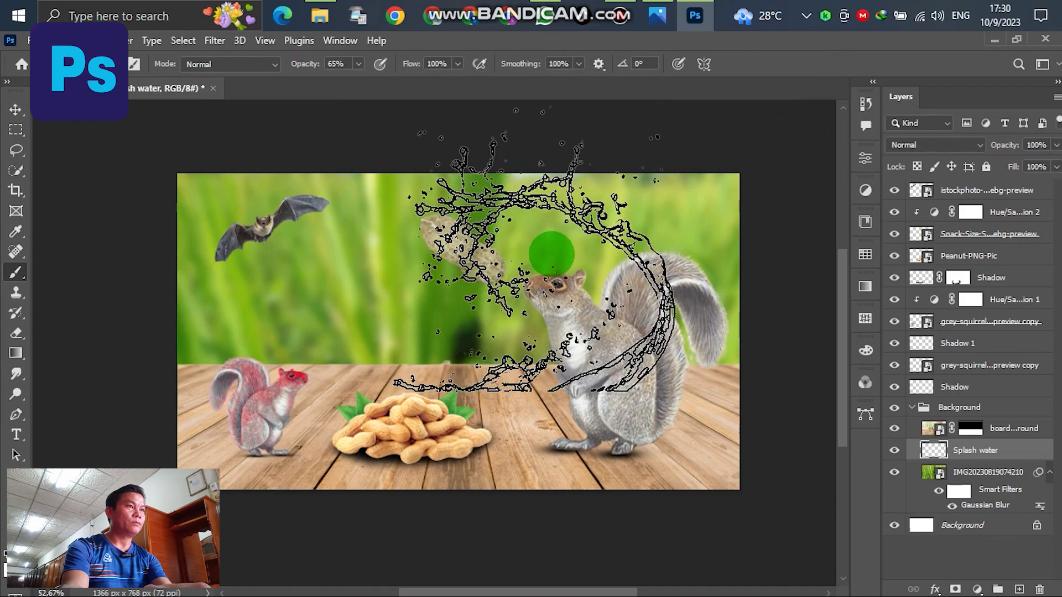
pyautogui.click(604, 198)
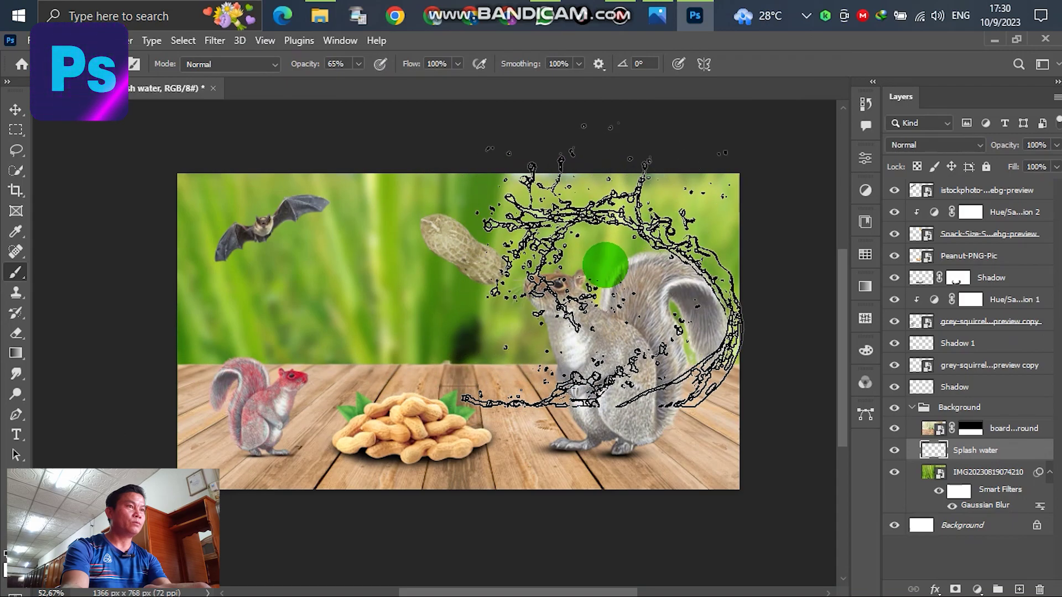
pyautogui.click(350, 260)
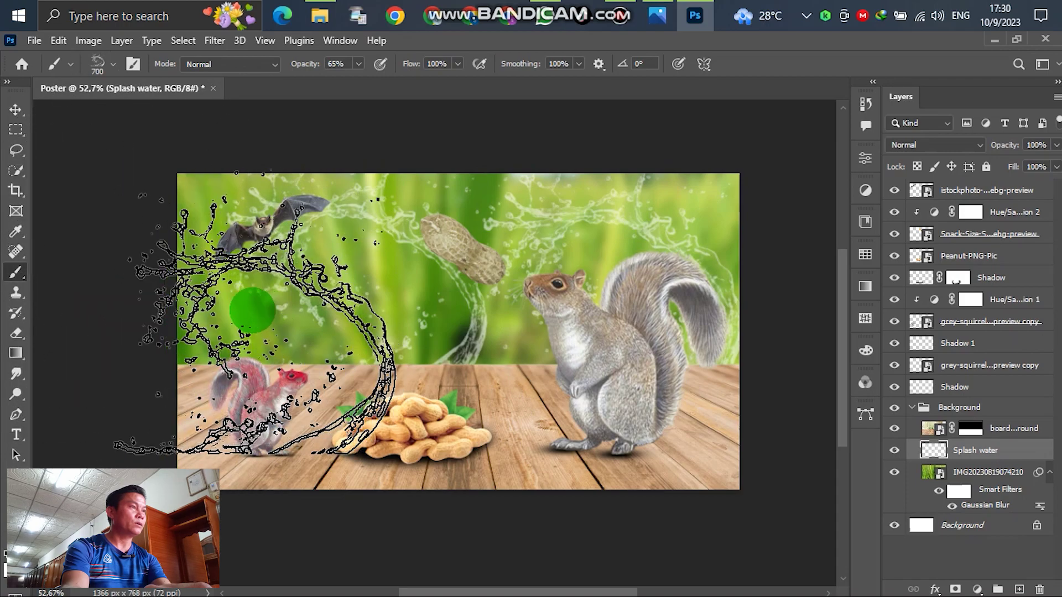
# Enlarge the splashes to 119.78%, nudge them slightly down, and commit the transform
pyautogui.click(15, 110)
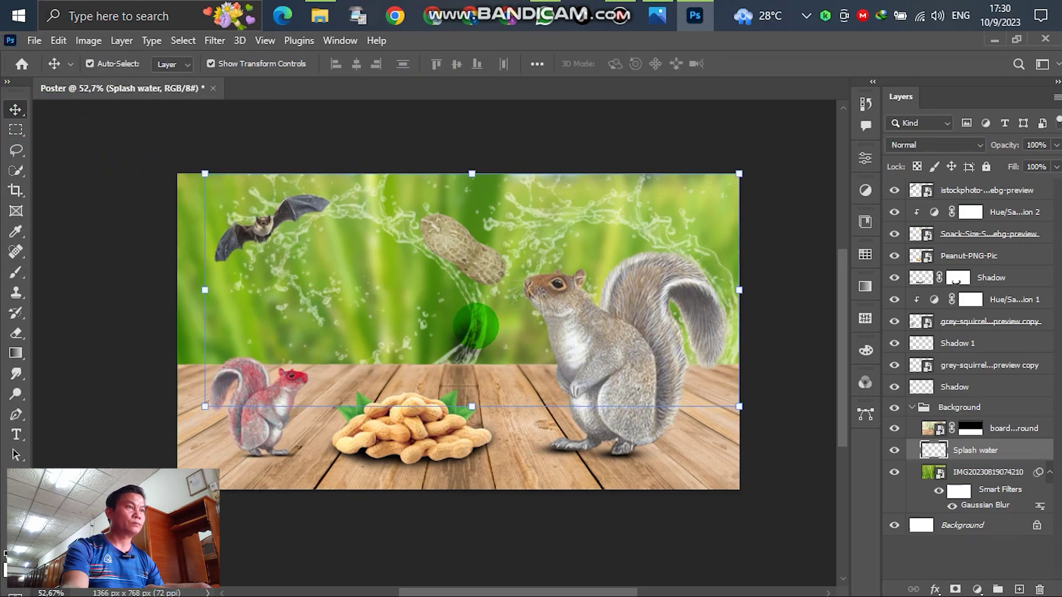
pyautogui.click(471, 326)
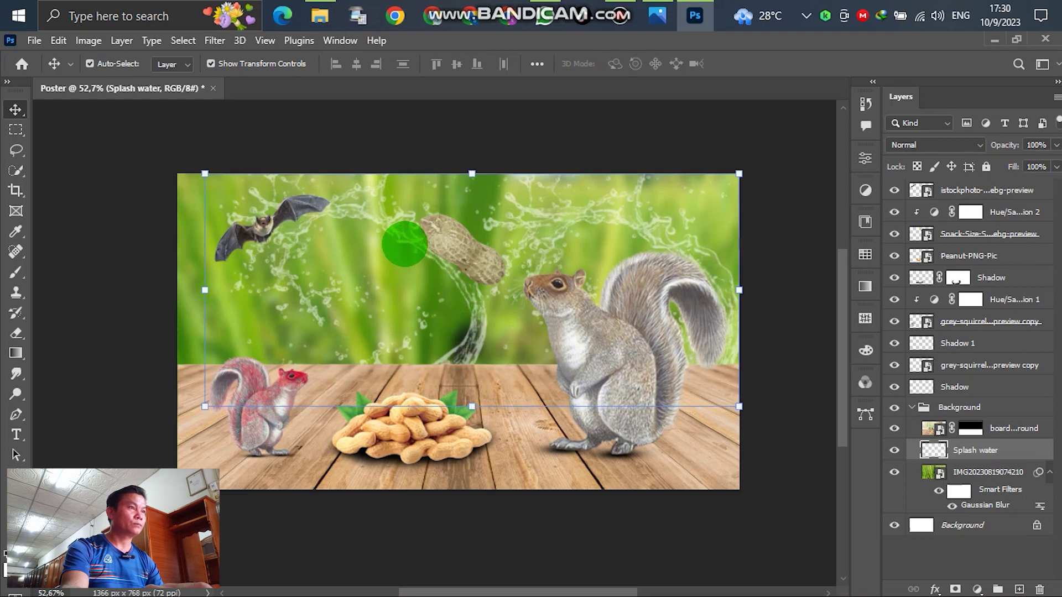
pyautogui.moveTo(205, 290); pyautogui.dragTo(120, 289)
pyautogui.moveTo(429, 155); pyautogui.dragTo(427, 145)
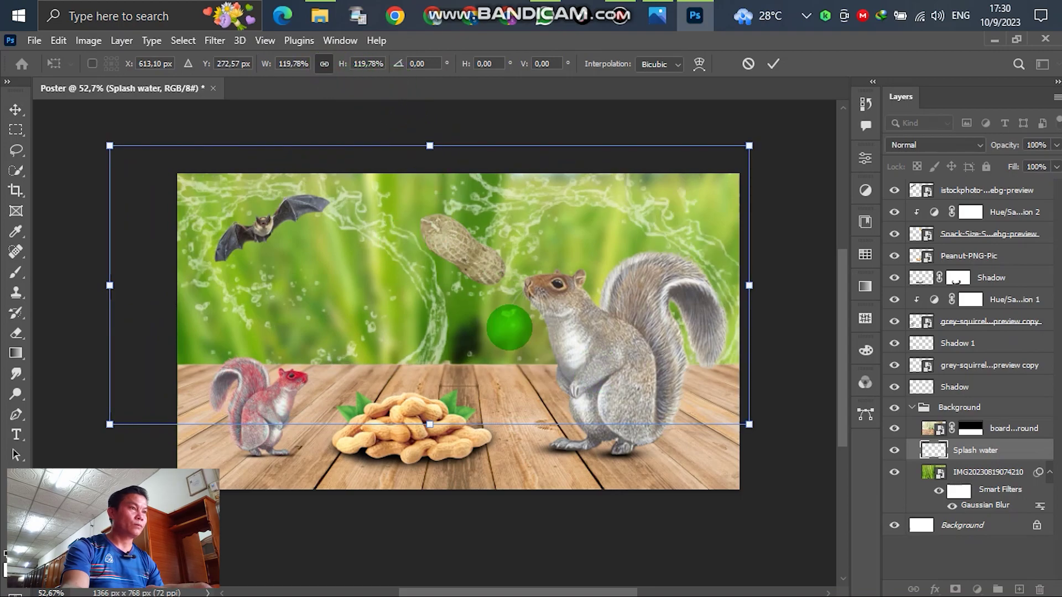
pyautogui.moveTo(432, 317); pyautogui.dragTo(435, 321)
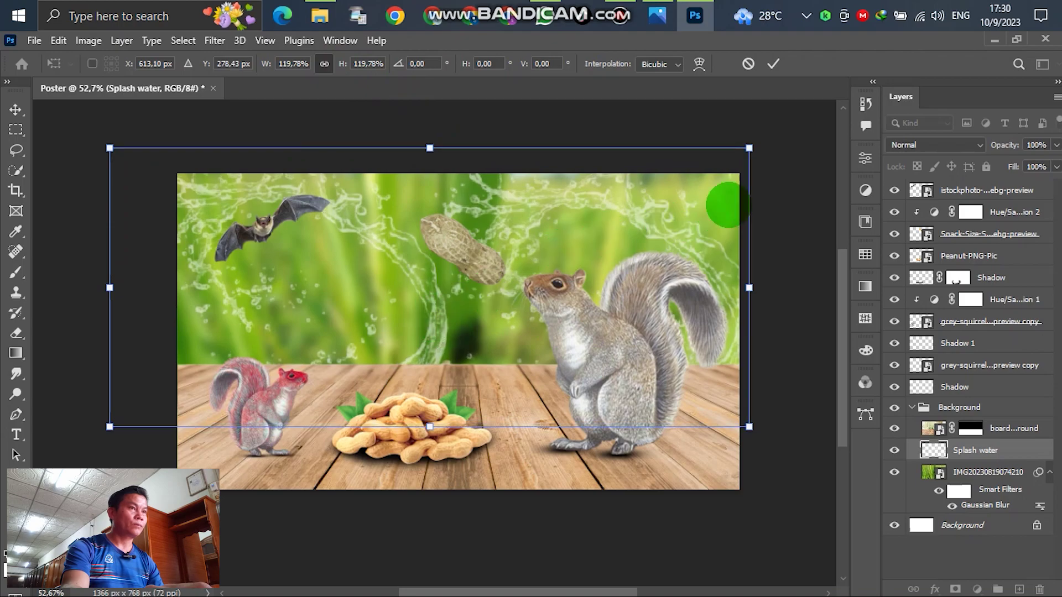
pyautogui.click(773, 63)
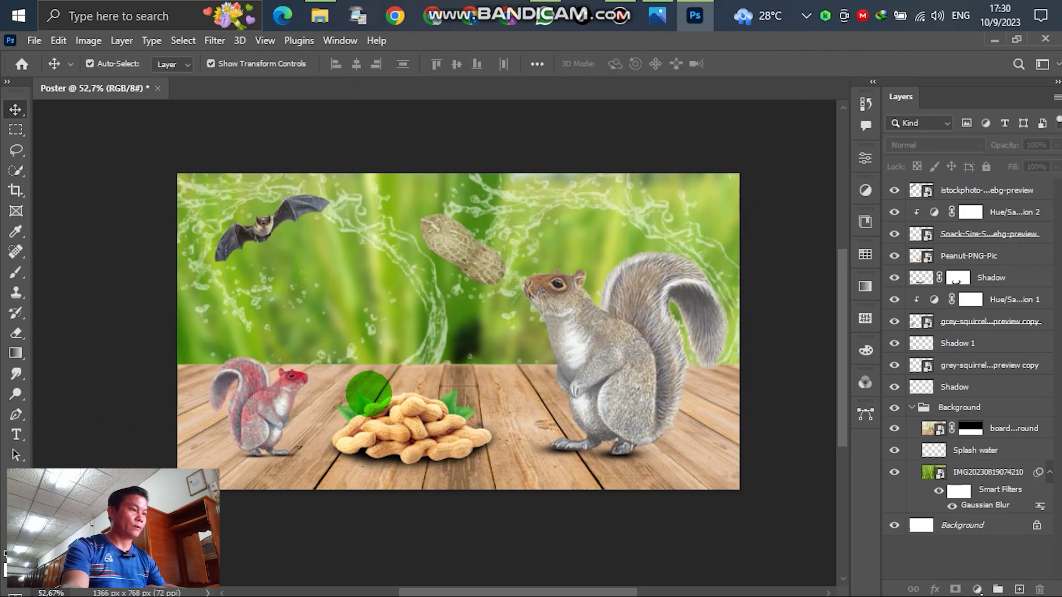
# Add a new empty layer above the wooden boards layer
pyautogui.scroll(-2, 303, 408)
pyautogui.scroll(4, 374, 308)
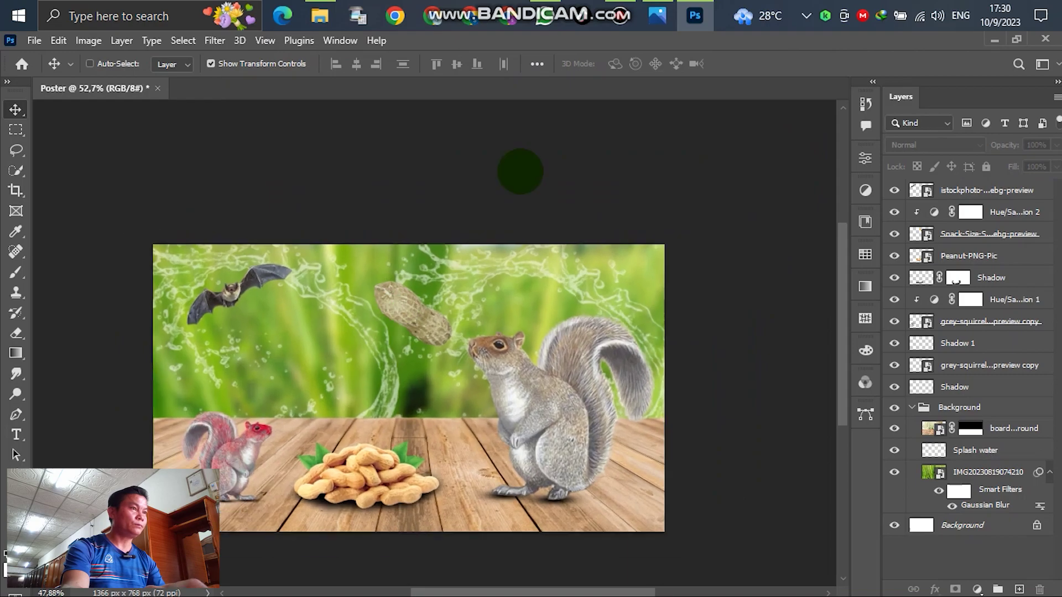
pyautogui.scroll(1, 399, 455)
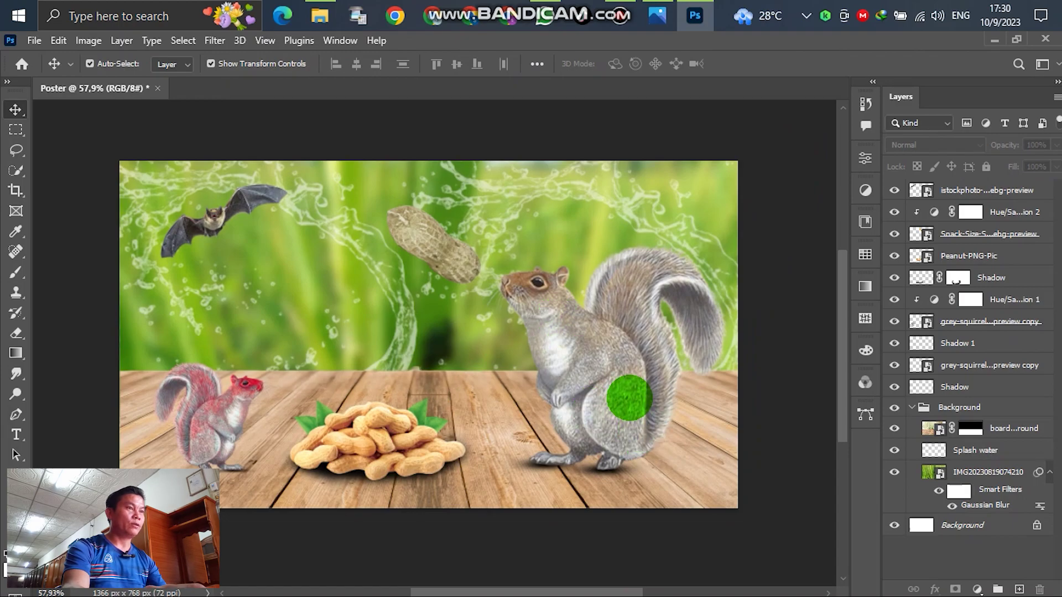
pyautogui.scroll(3, 650, 494)
pyautogui.scroll(1, 617, 502)
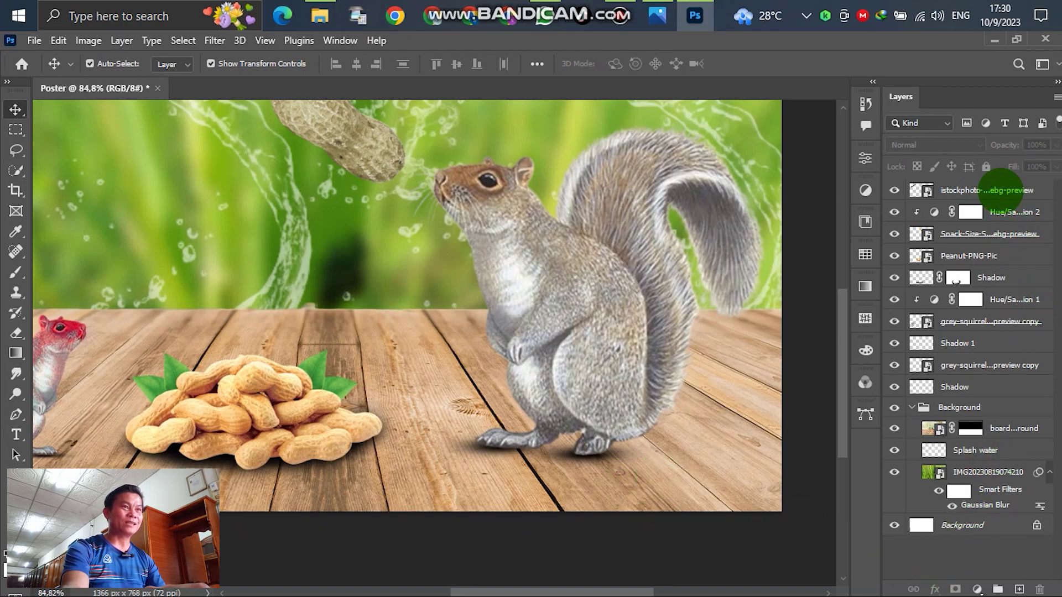
pyautogui.click(1002, 190)
pyautogui.click(730, 431)
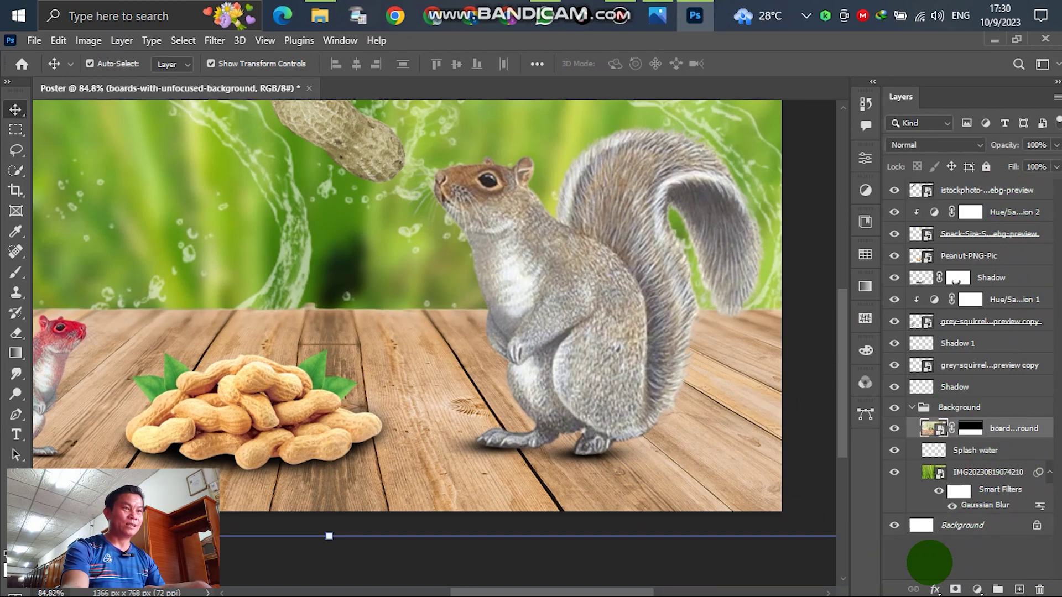
pyautogui.click(1019, 590)
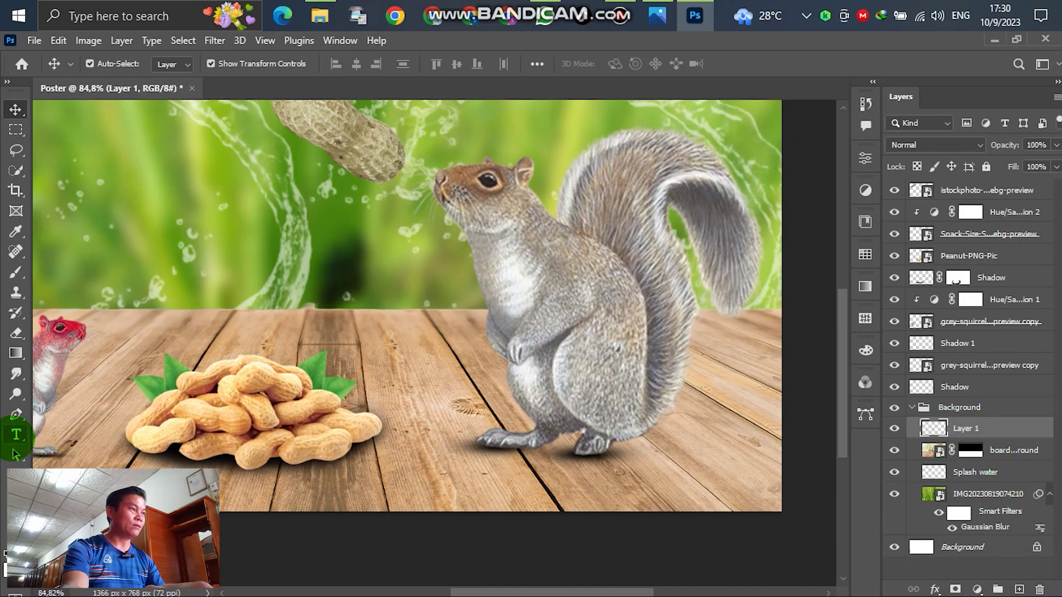
# Type the designer's name as red text on the tabletop below the squirrel, then stretch it taller
pyautogui.click(16, 435)
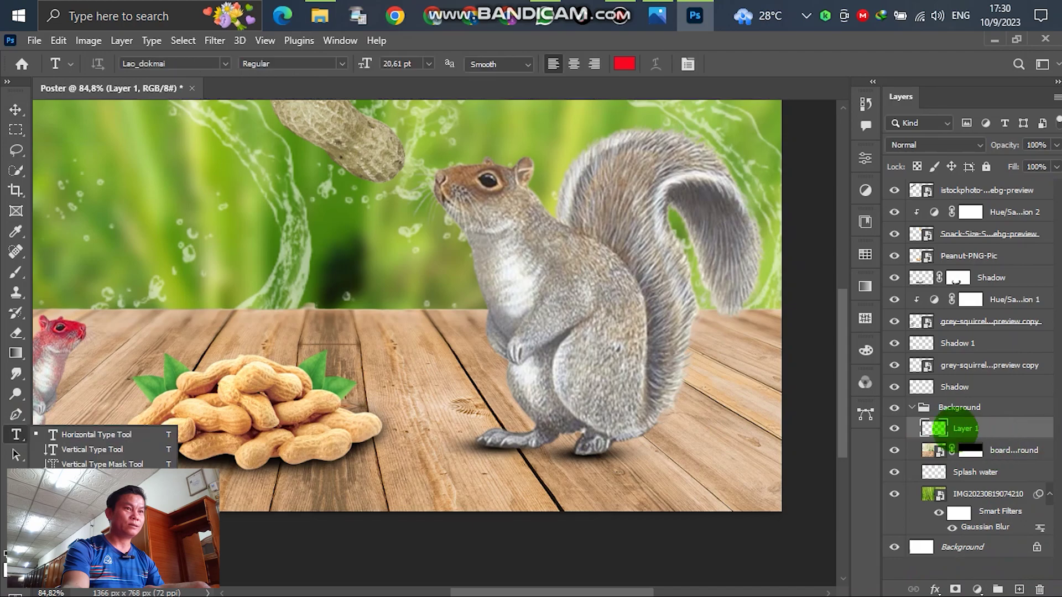
pyautogui.click(531, 494)
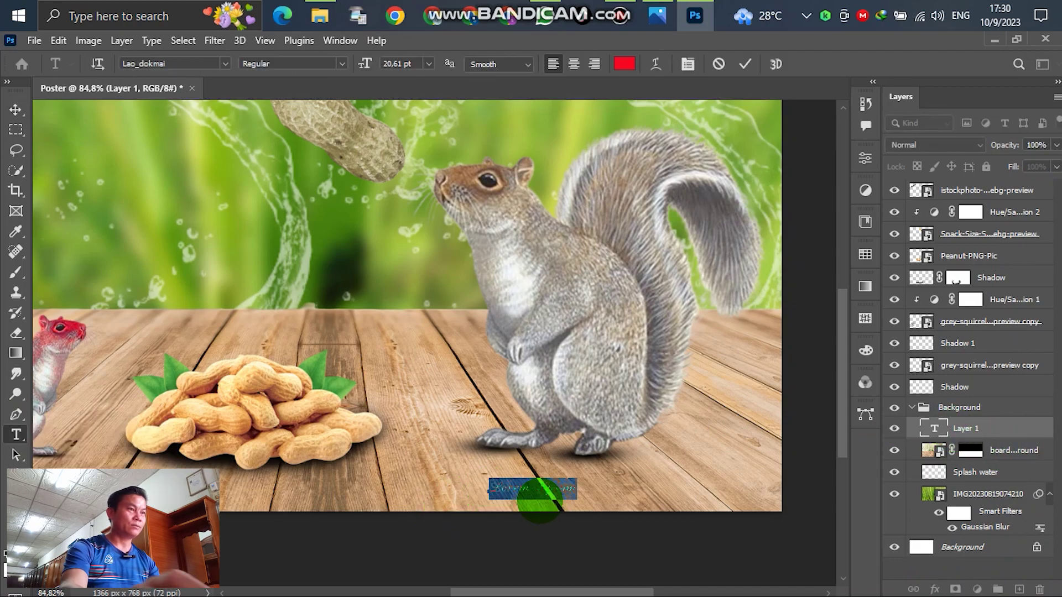
pyautogui.click(540, 499)
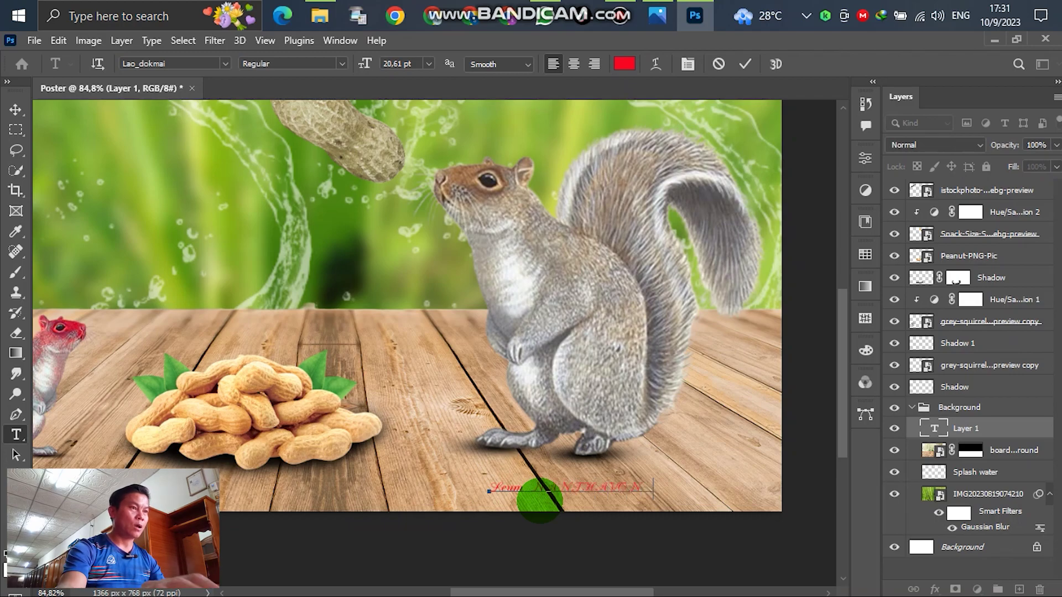
pyautogui.click(12, 110)
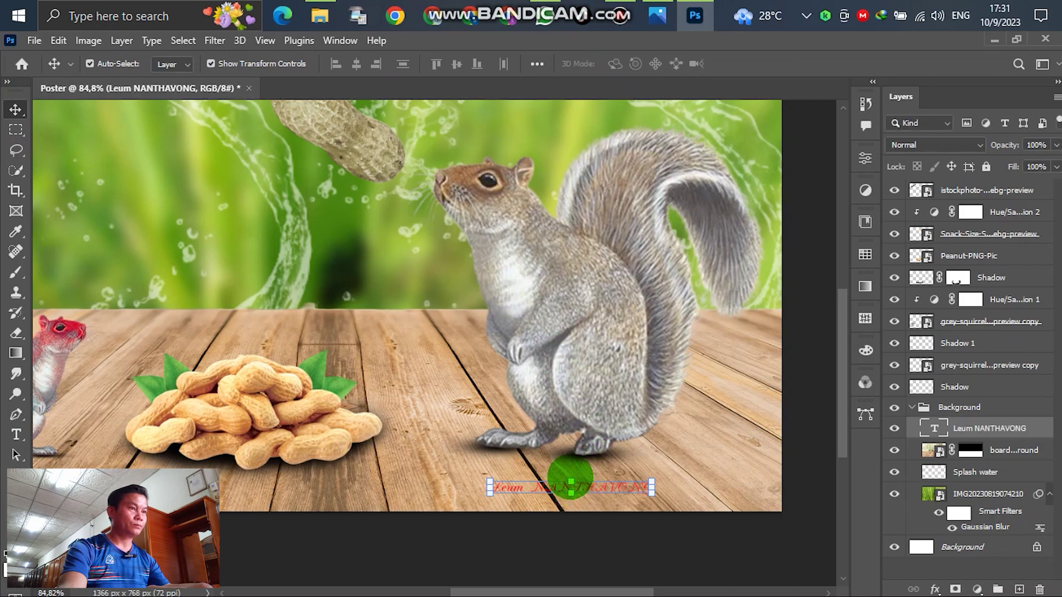
pyautogui.moveTo(570, 478); pyautogui.dragTo(570, 445)
# Free Transform the caption taller and wider, then apply the new size
pyautogui.moveTo(610, 473); pyautogui.dragTo(694, 465)
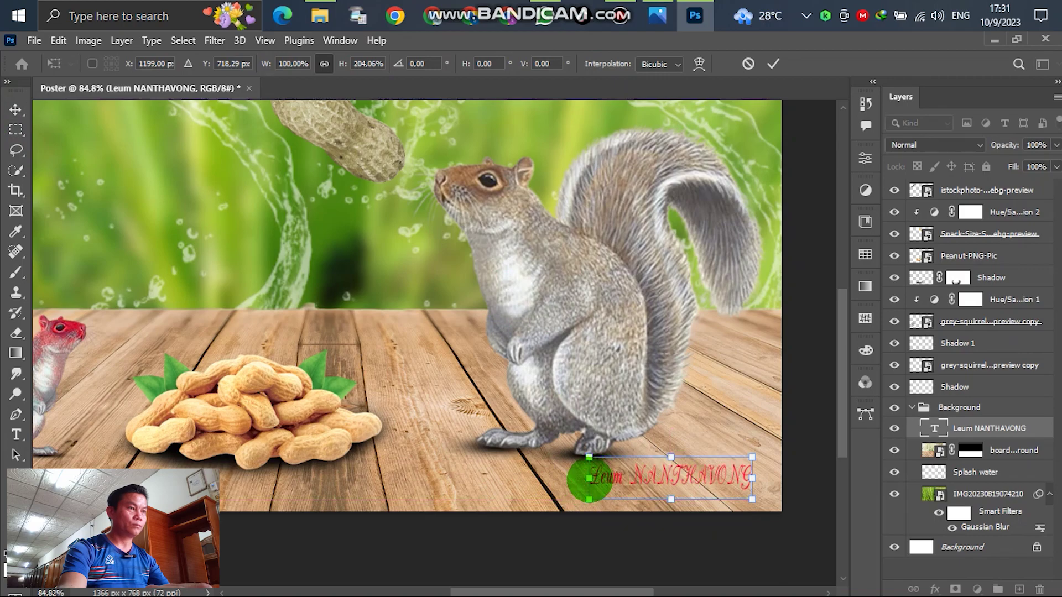
pyautogui.moveTo(589, 479); pyautogui.dragTo(563, 478)
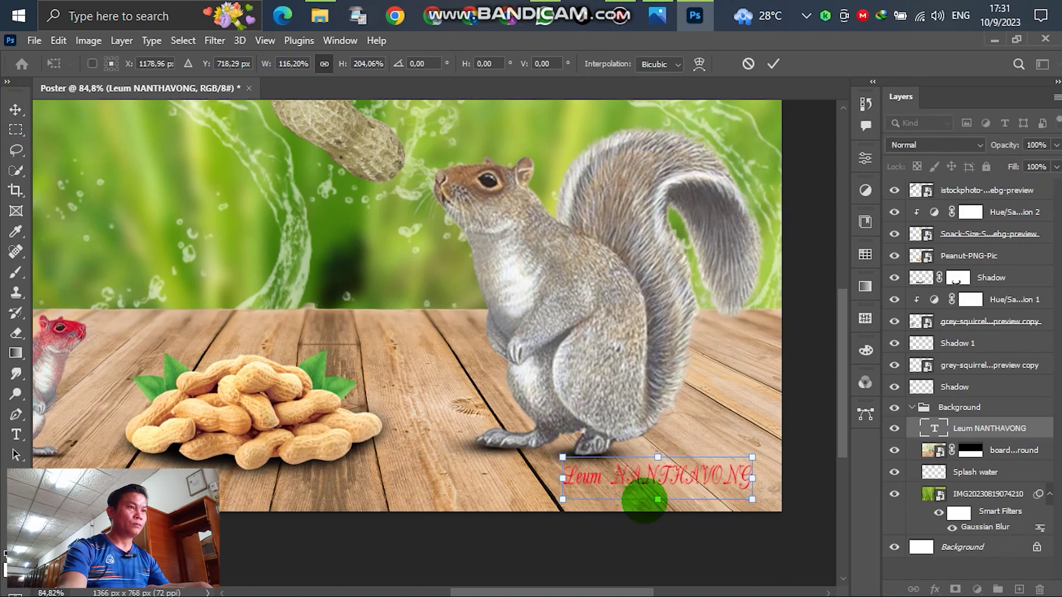
pyautogui.press('Return')
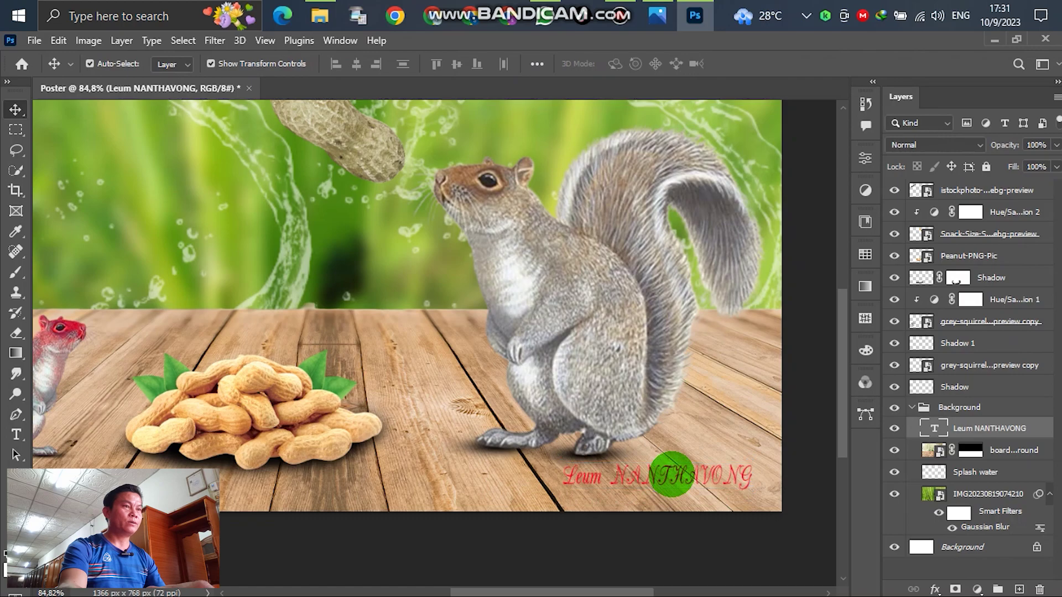
# Set the caption in the Magneto font and move it into the lower-right corner
pyautogui.press('t')
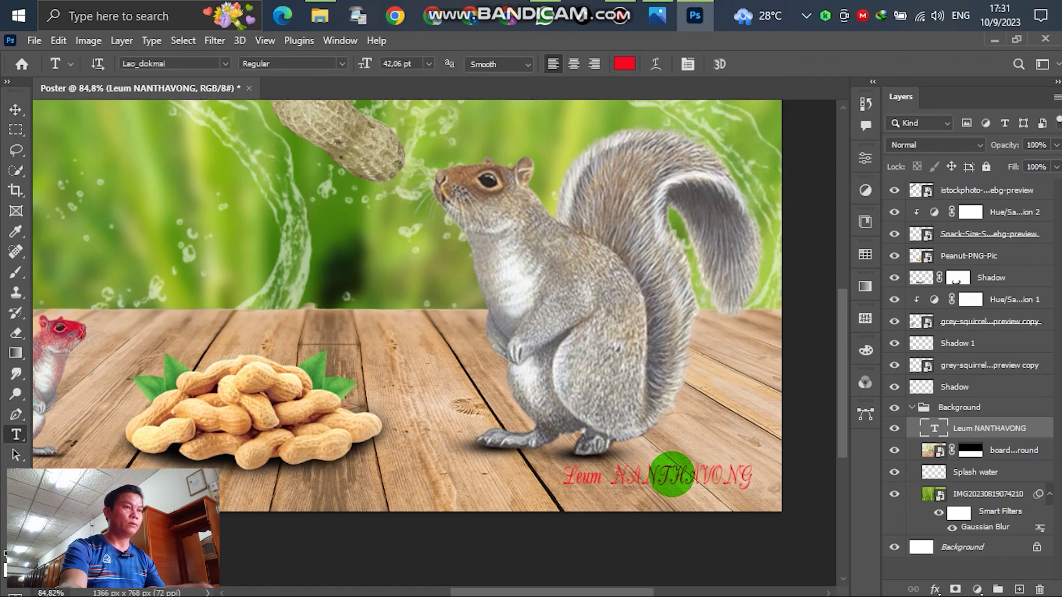
pyautogui.hotkey('ctrl', 'a')
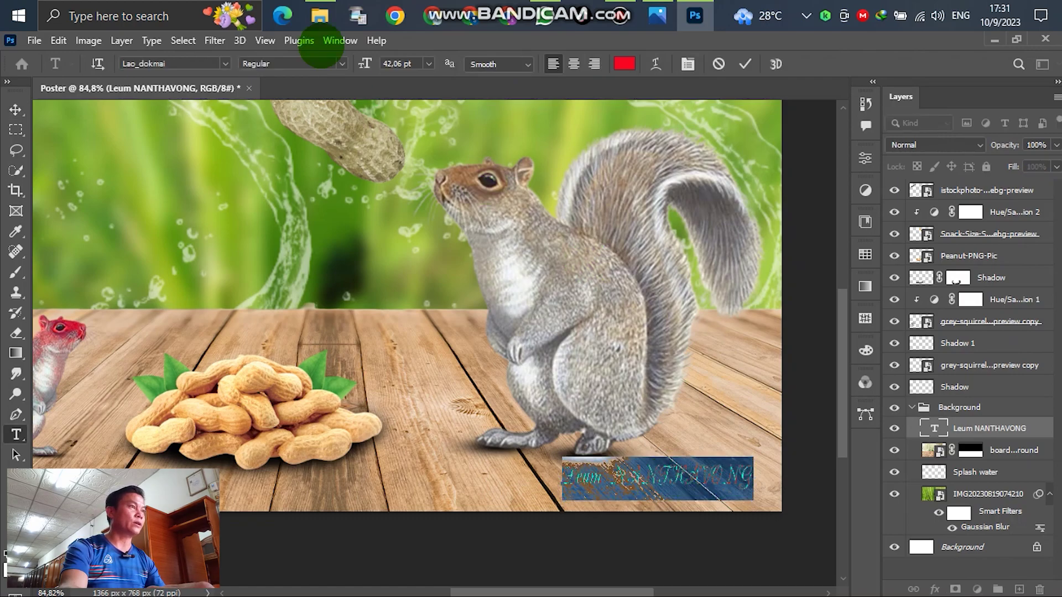
pyautogui.click(224, 63)
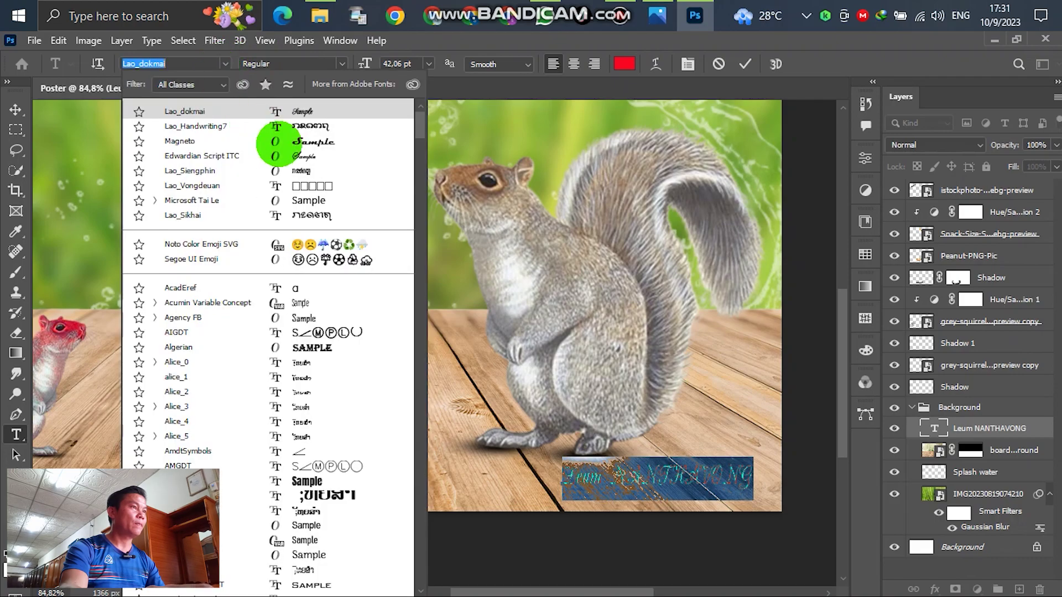
pyautogui.click(303, 141)
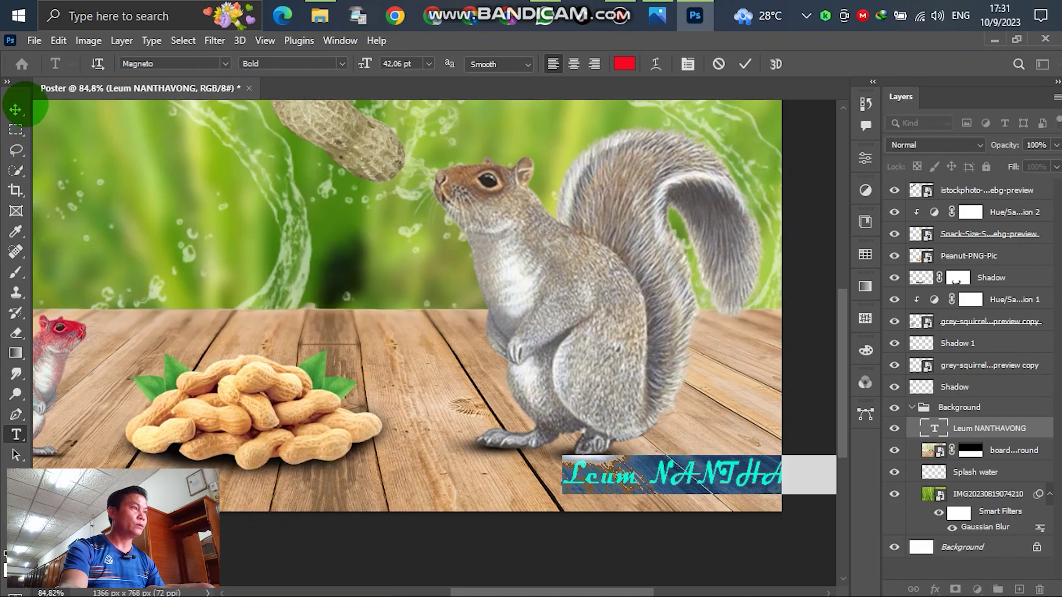
pyautogui.click(15, 108)
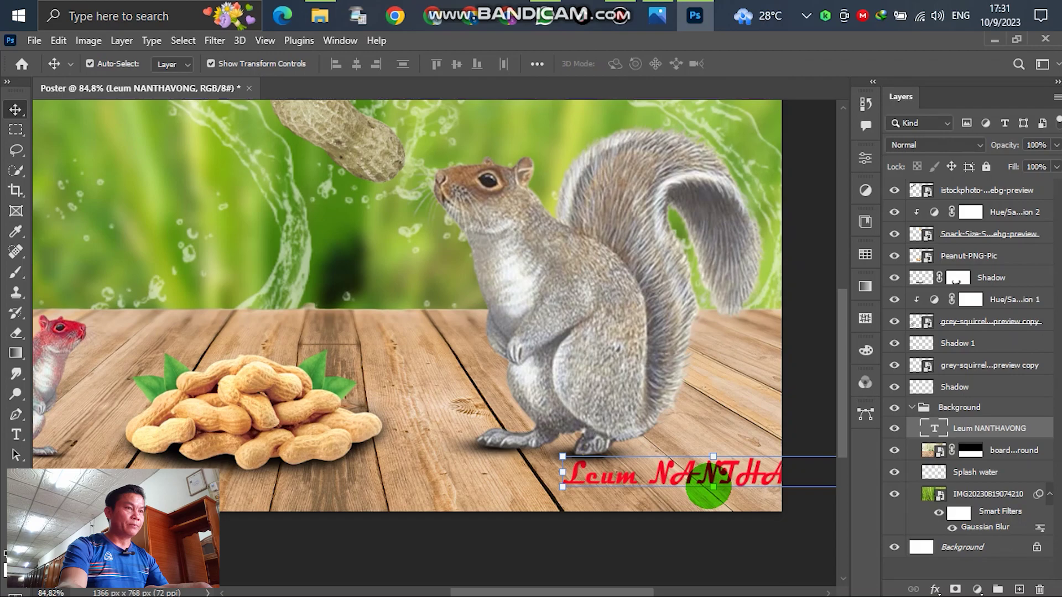
pyautogui.moveTo(704, 484); pyautogui.dragTo(608, 488)
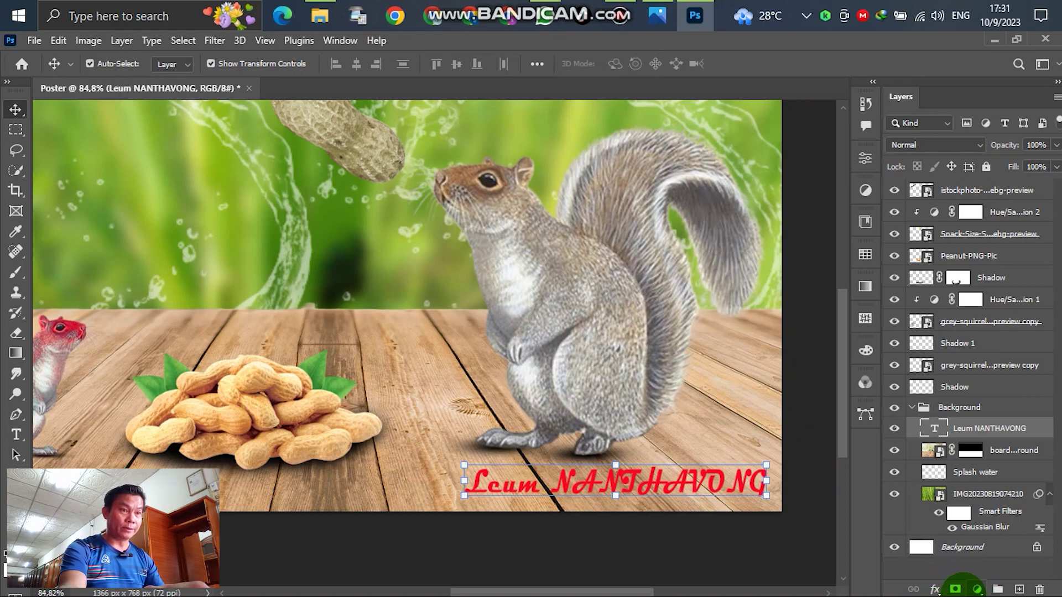
pyautogui.click(935, 589)
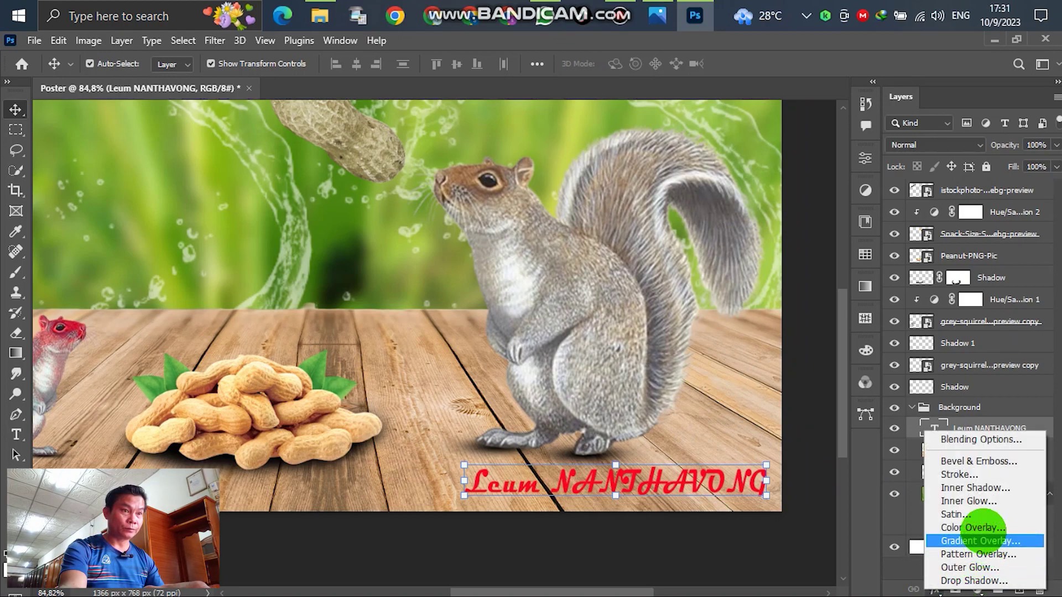
# Add a Color Overlay effect with colour ffffff to make the caption white
pyautogui.click(983, 527)
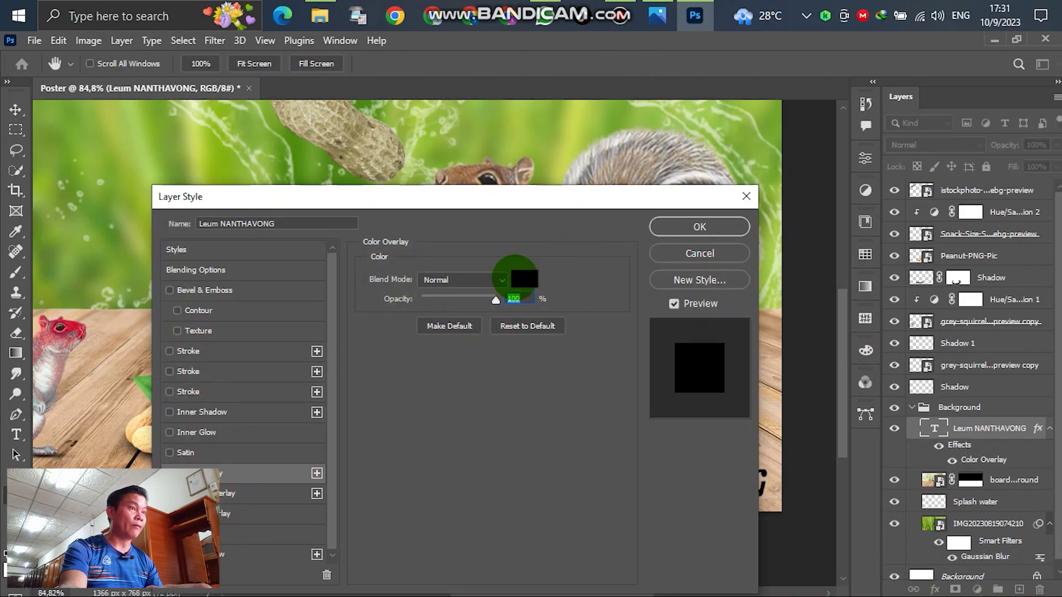
pyautogui.click(520, 279)
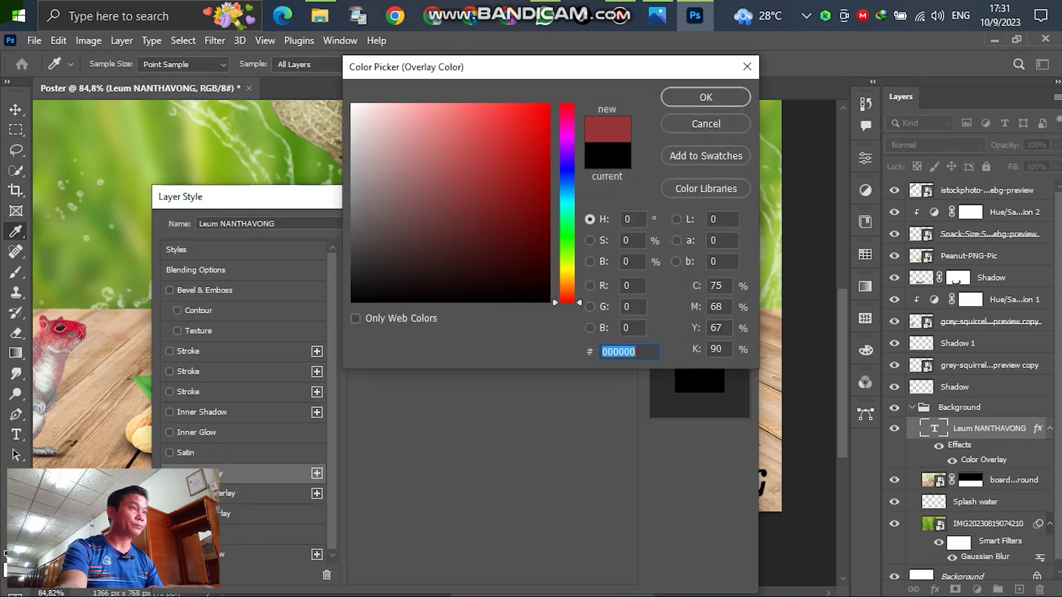
pyautogui.write('ffffff')
pyautogui.click(686, 95)
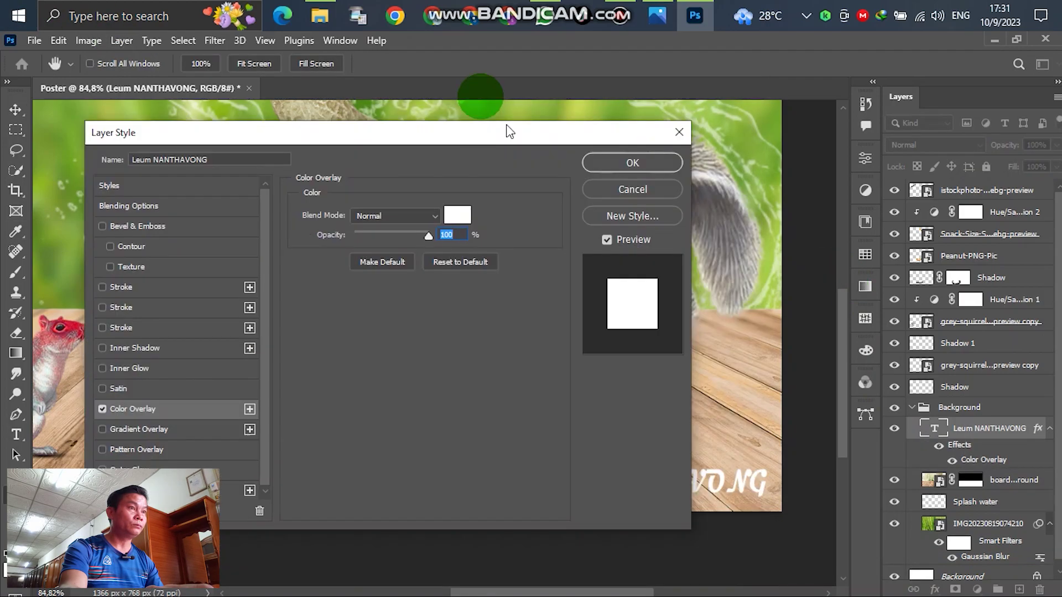
pyautogui.click(614, 123)
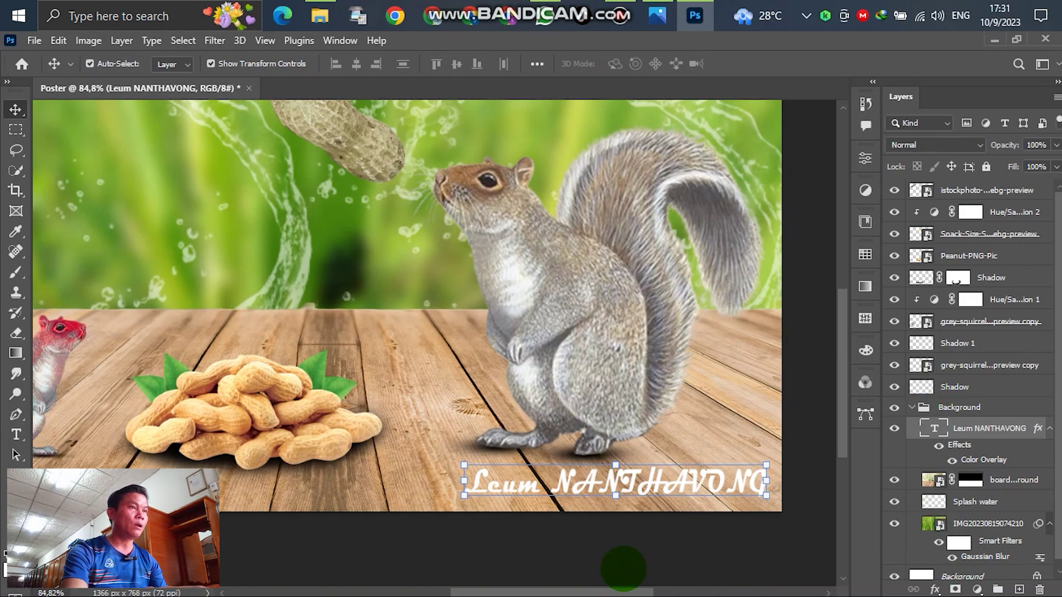
# Add a Drop Shadow effect to the caption layer
pyautogui.click(691, 485)
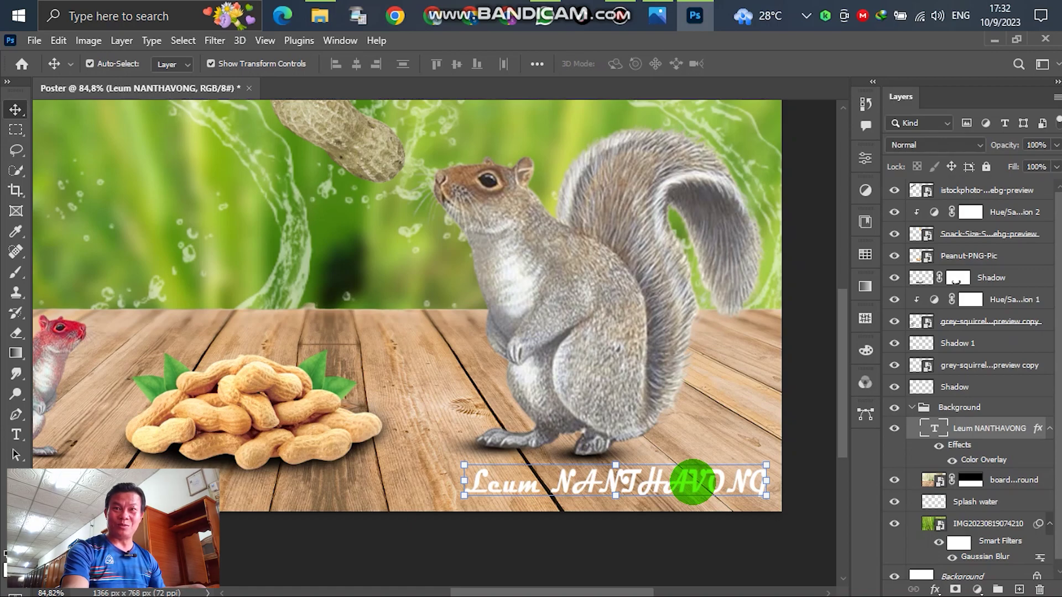
pyautogui.click(719, 526)
pyautogui.click(691, 483)
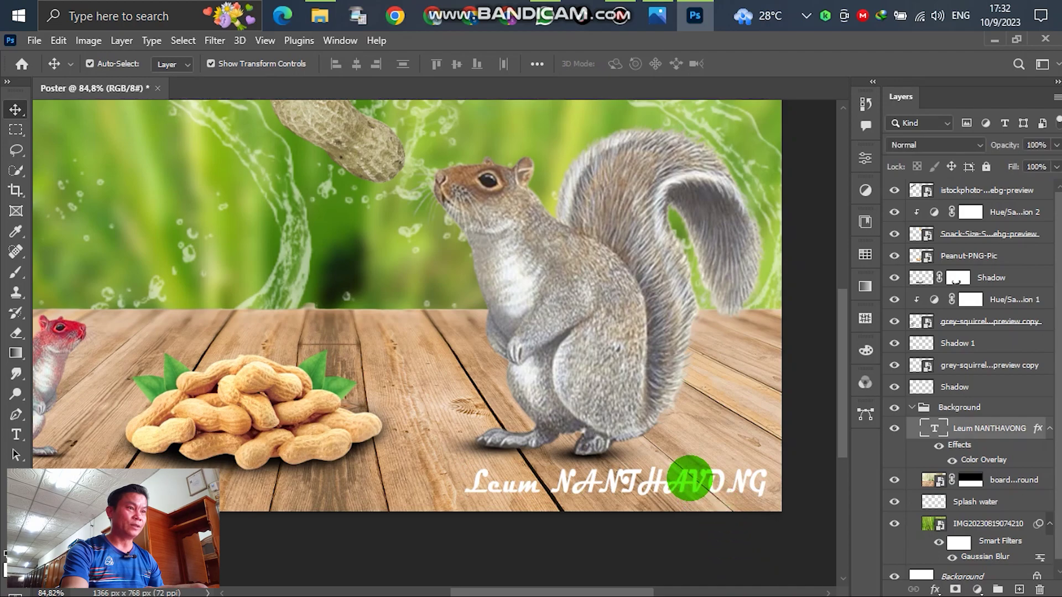
pyautogui.click(935, 589)
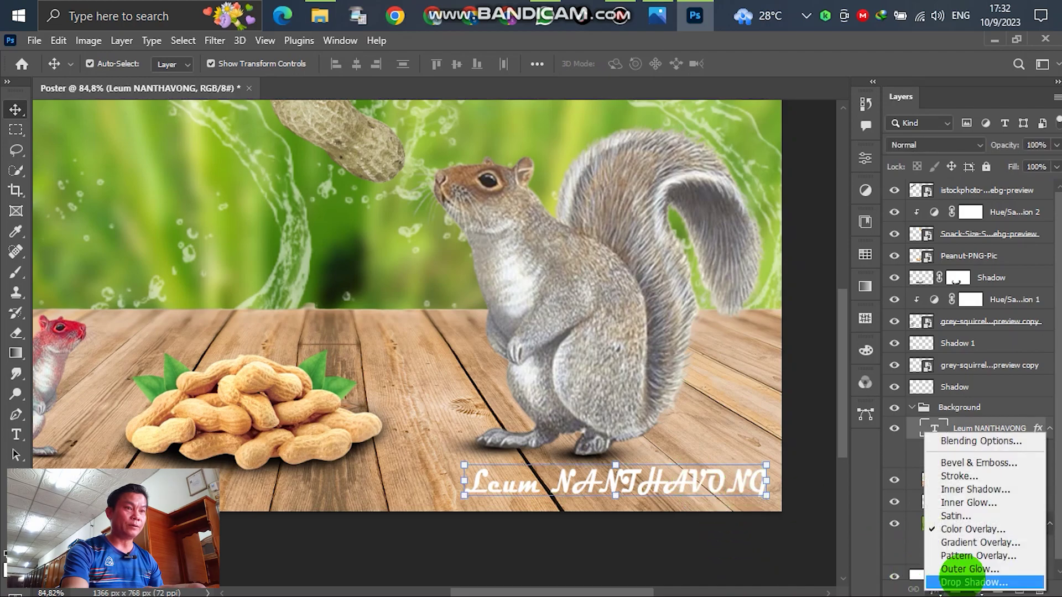
pyautogui.click(968, 592)
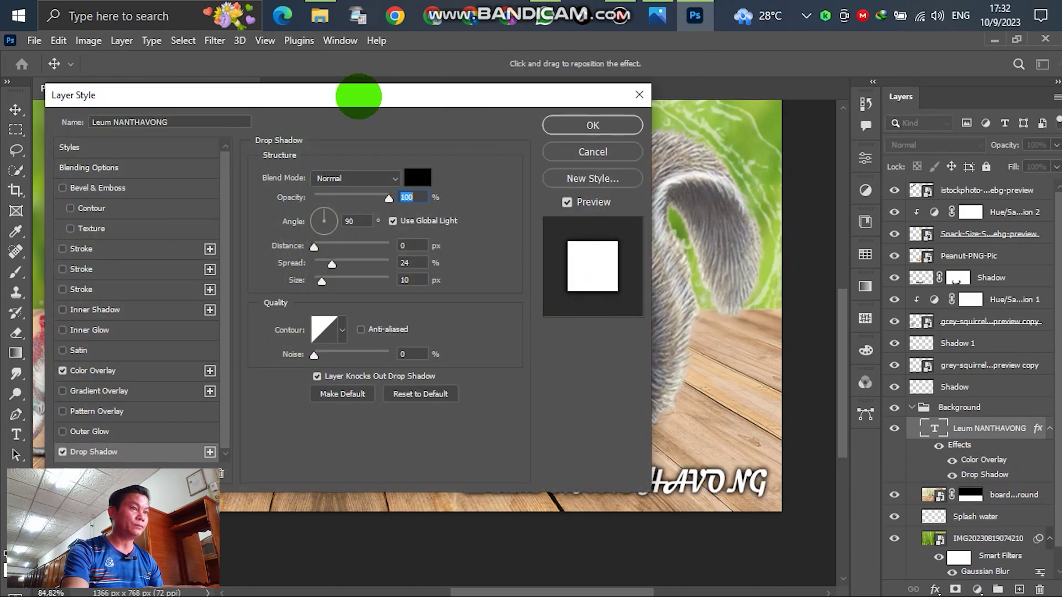
pyautogui.moveTo(355, 95); pyautogui.dragTo(167, 75)
pyautogui.click(413, 105)
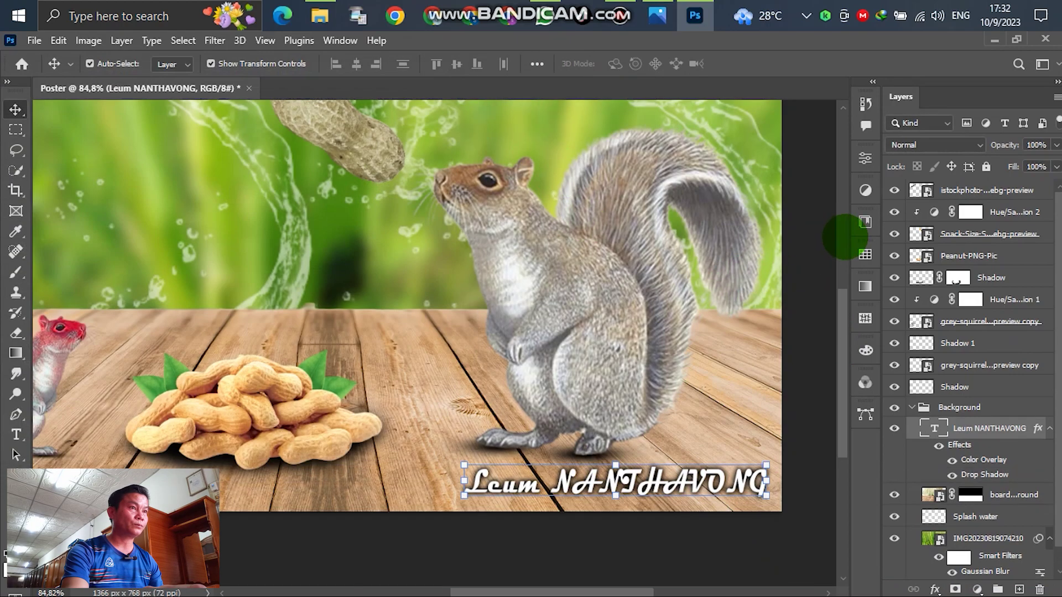
pyautogui.scroll(-4, 553, 388)
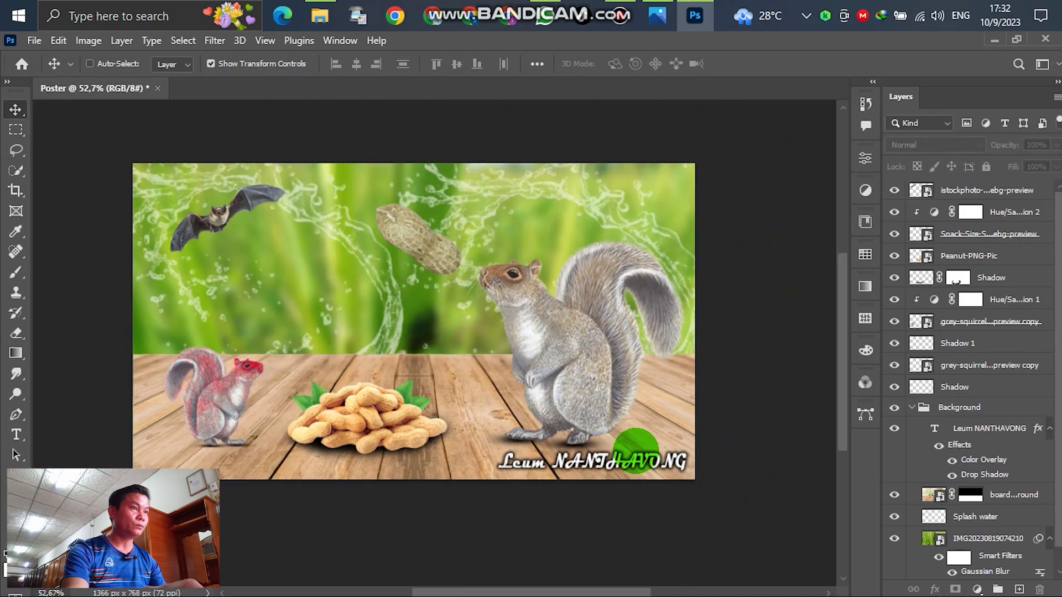
pyautogui.scroll(2, 365, 298)
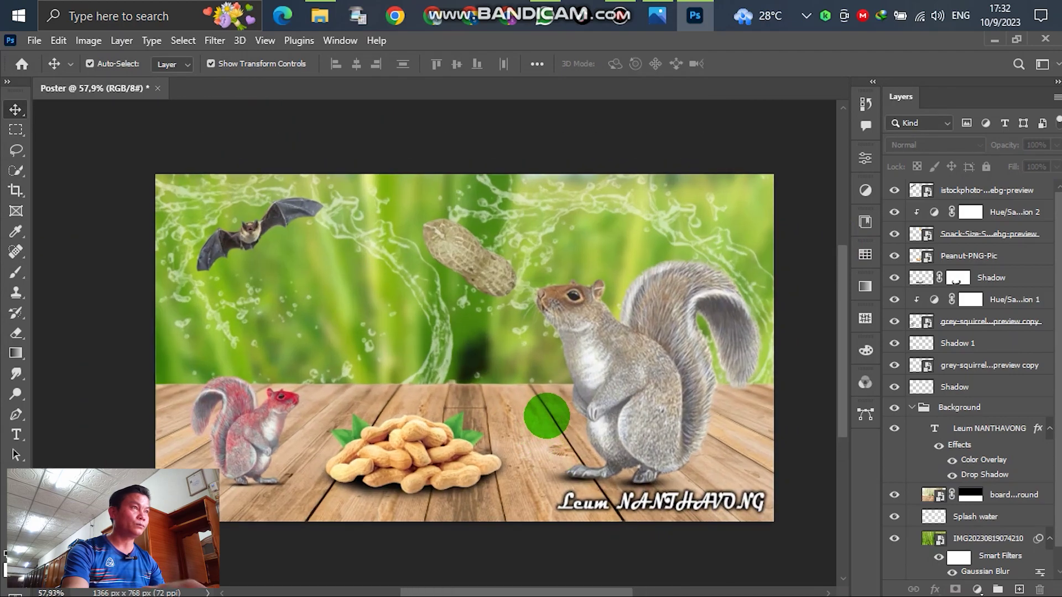